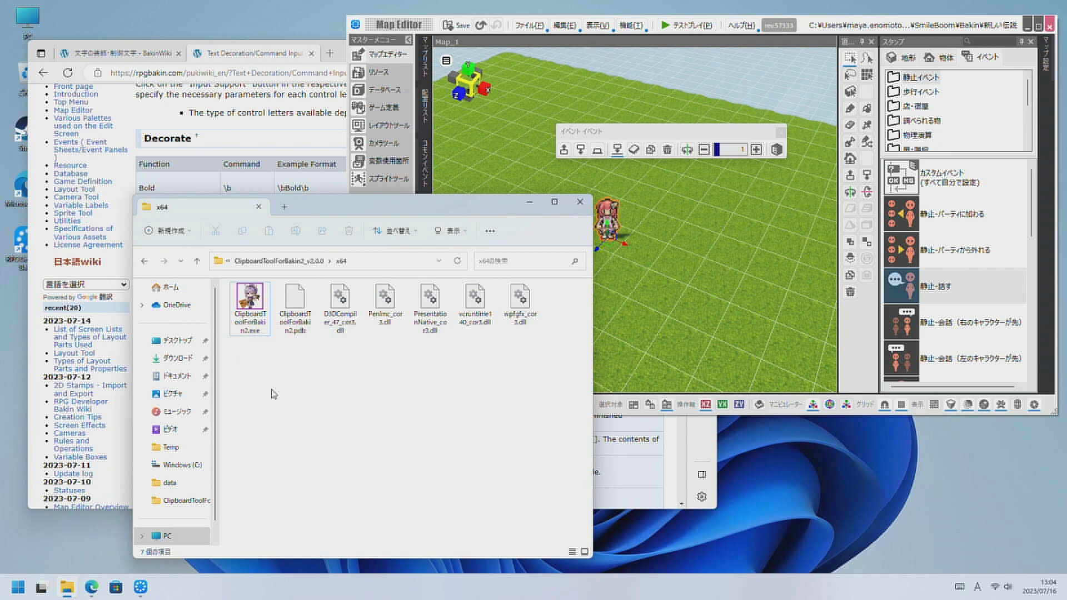
Launch ClipboardToolForBakin2.exe from the x64 folder and move its window lower on the desktop.
{"action": "left_click", "coordinate": [259, 331]}
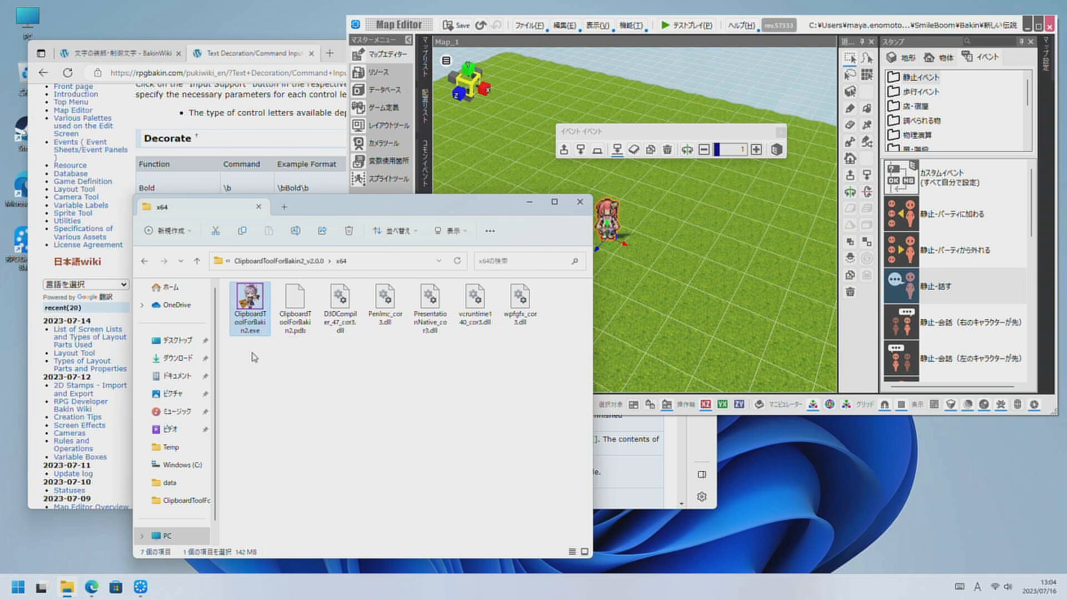
{"action": "double_click", "coordinate": [260, 330]}
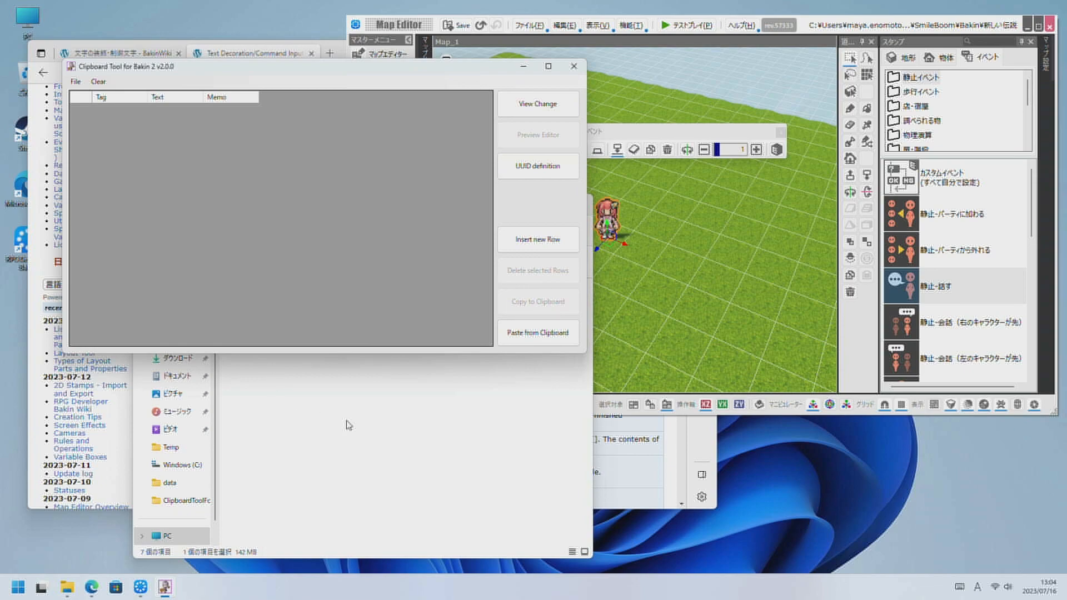
{"action": "left_click_drag", "start_coordinate": [335, 69], "coordinate": [365, 186]}
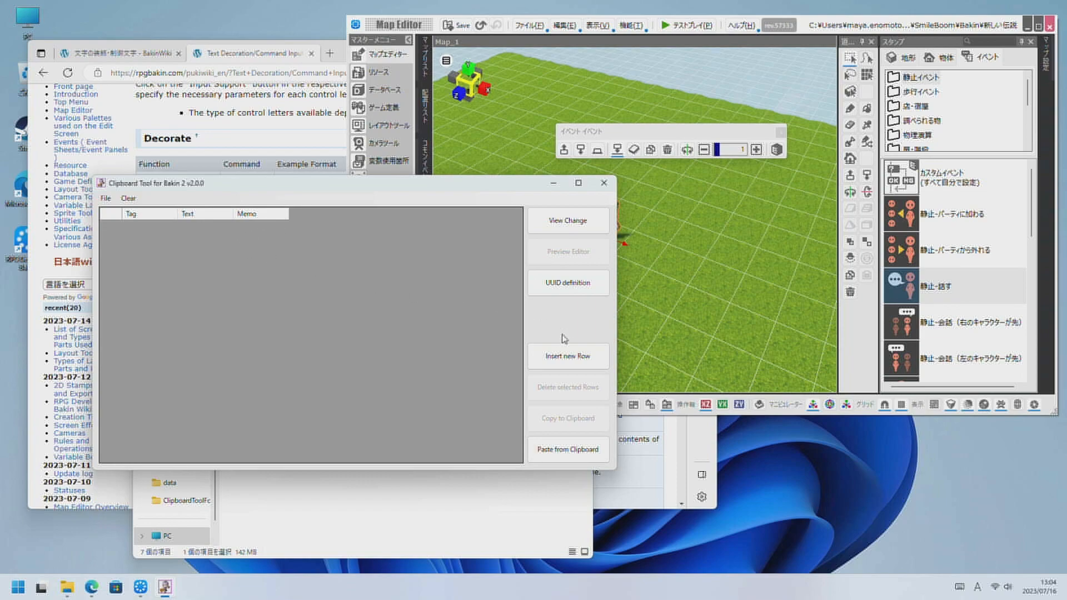
{"action": "left_click", "coordinate": [105, 198]}
{"action": "left_click", "coordinate": [285, 298]}
Open the UUID definition form and enlarge it to show several resource entries.
{"action": "left_click", "coordinate": [573, 286]}
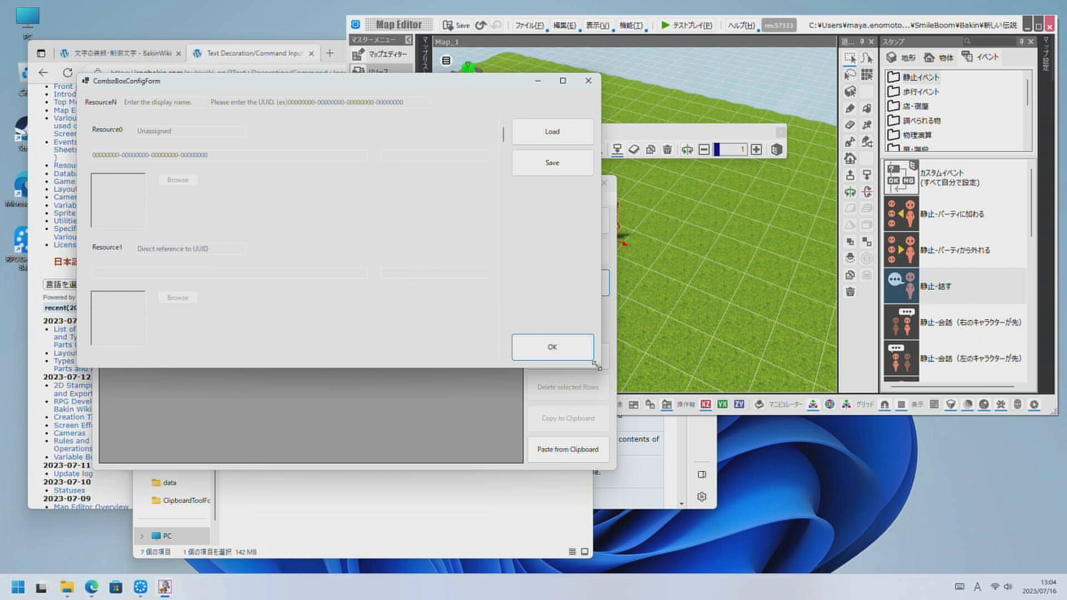
{"action": "left_click_drag", "start_coordinate": [599, 365], "coordinate": [706, 415]}
{"action": "left_click_drag", "start_coordinate": [637, 382], "coordinate": [949, 546]}
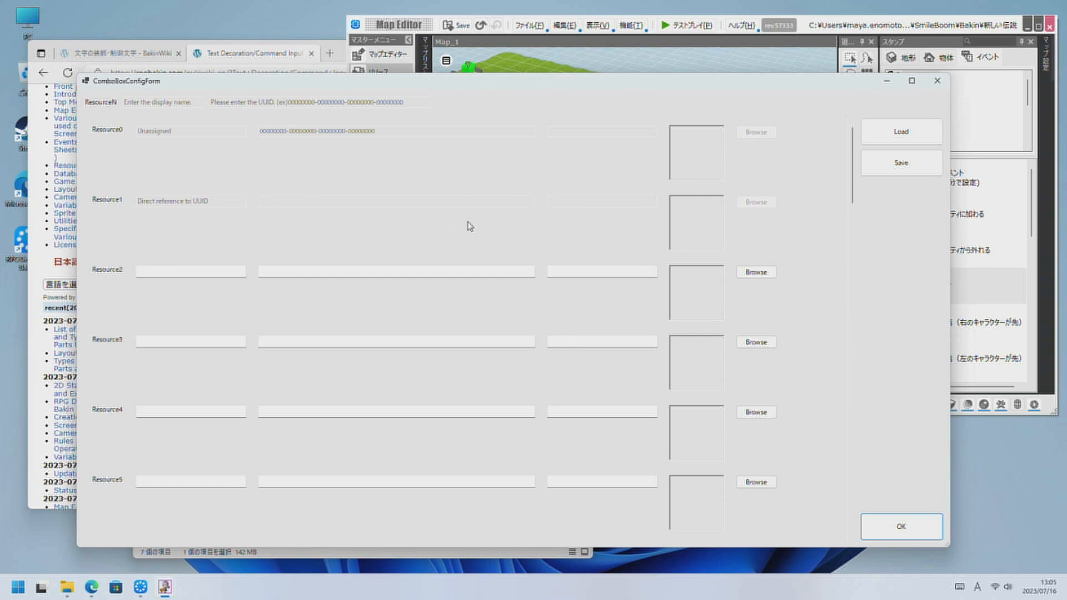
Load the resource definitions from test.json in the data folder.
{"action": "left_click", "coordinate": [907, 130]}
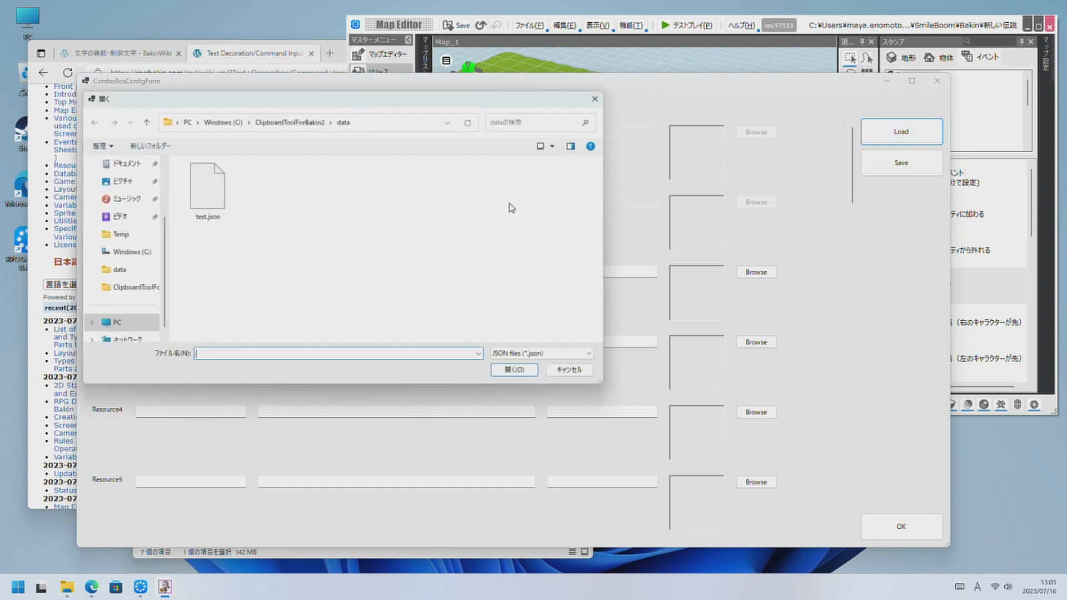
{"action": "left_click", "coordinate": [232, 192]}
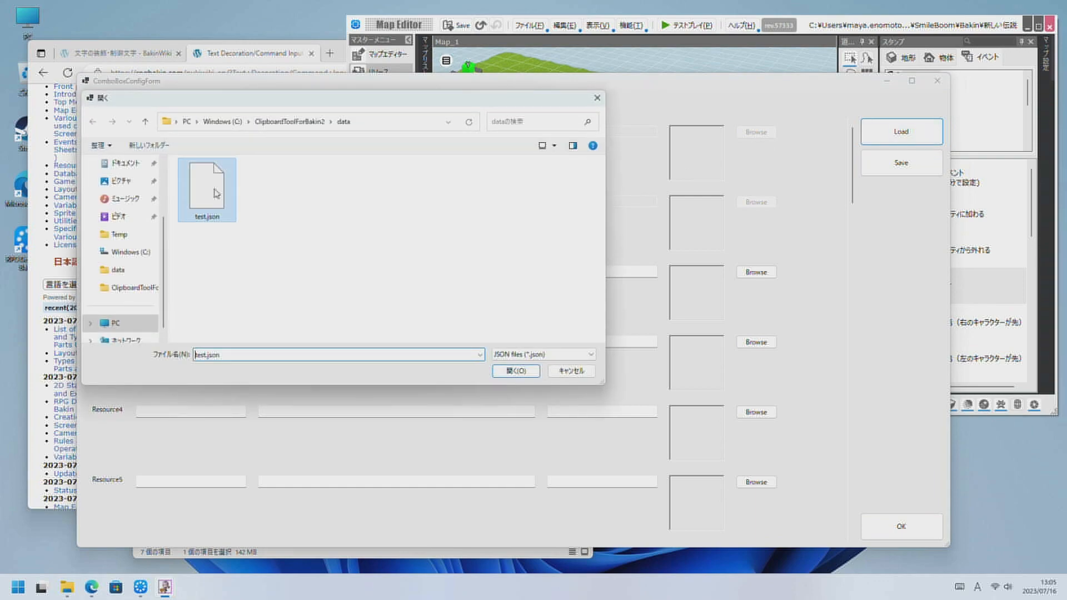
{"action": "left_click", "coordinate": [507, 368]}
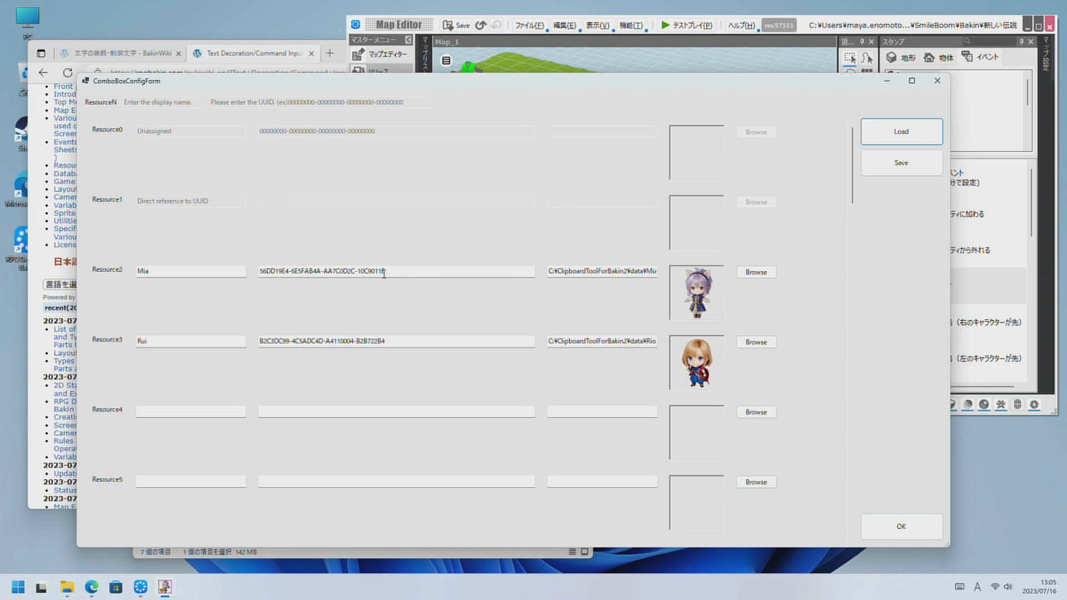
Switch to Map Editor and open the pink-haired character's event in the Event Editor.
{"action": "left_click", "coordinate": [809, 27]}
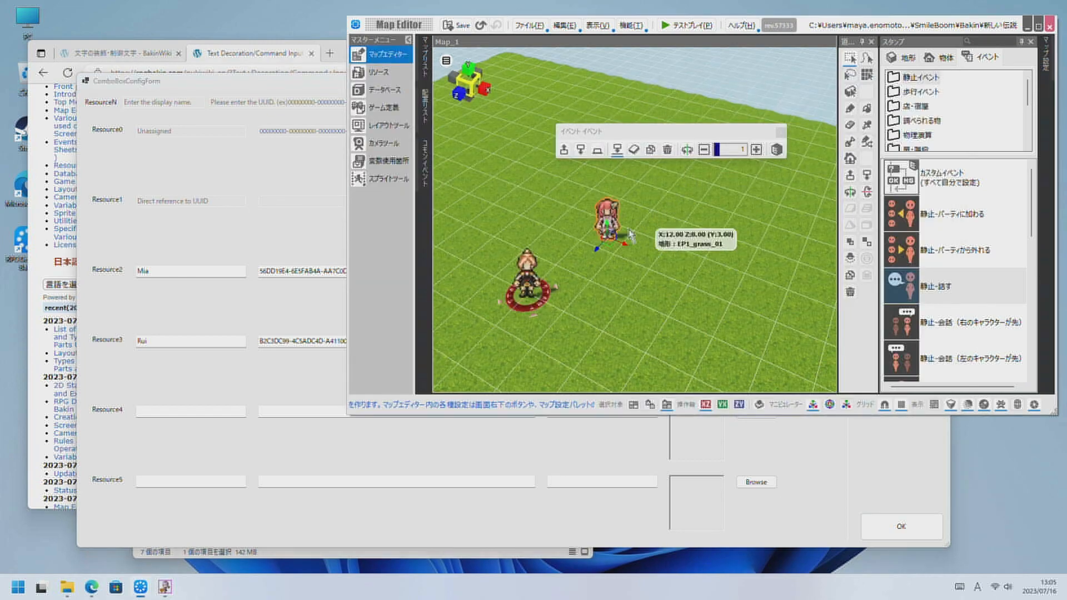
{"action": "double_click", "coordinate": [615, 243]}
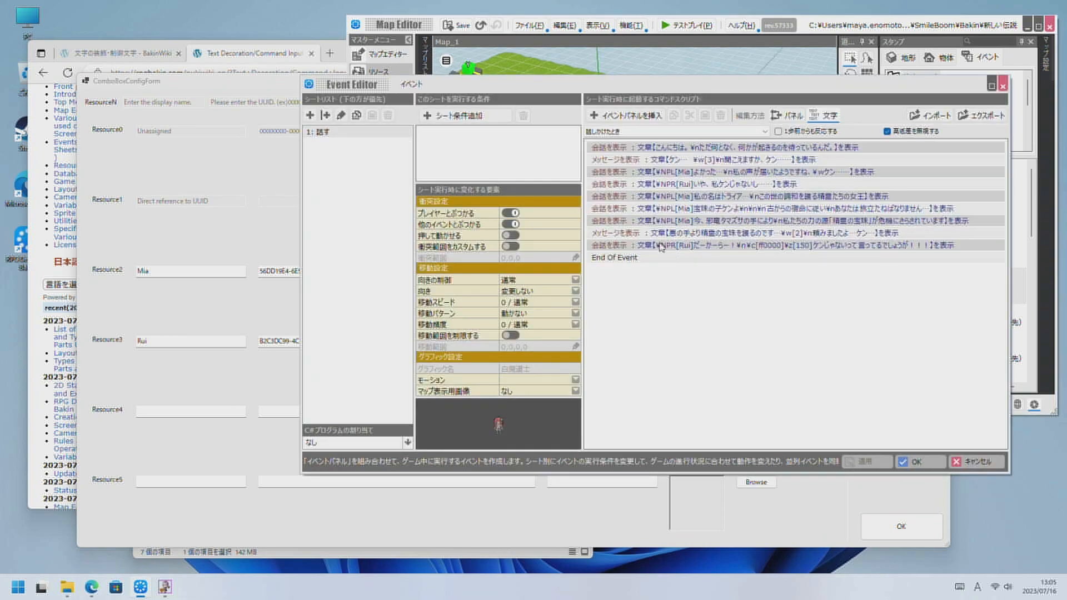
Examine the cast and window position options of Mia's first conversation command, including 吹き出し, and cancel without changes.
{"action": "double_click", "coordinate": [709, 173]}
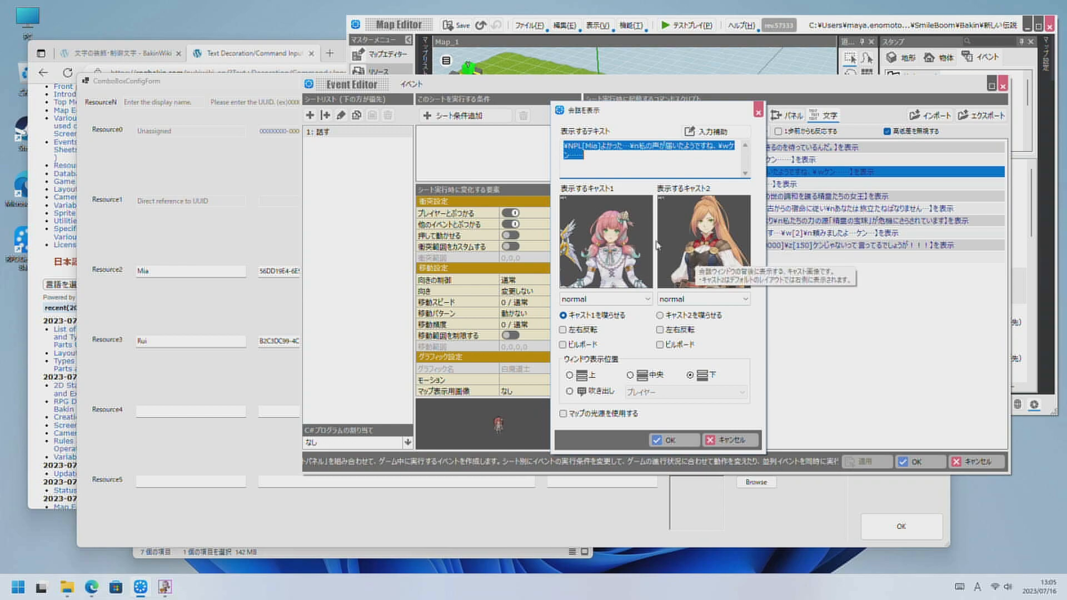
{"action": "left_click", "coordinate": [588, 394]}
{"action": "left_click", "coordinate": [669, 393]}
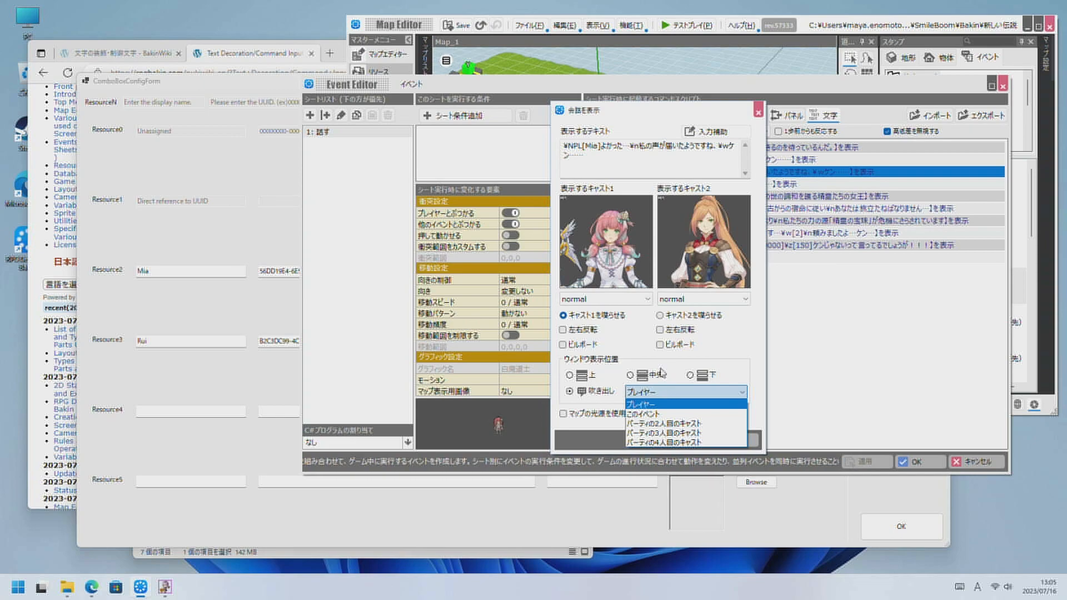
{"action": "left_click", "coordinate": [690, 375]}
{"action": "left_click", "coordinate": [691, 376]}
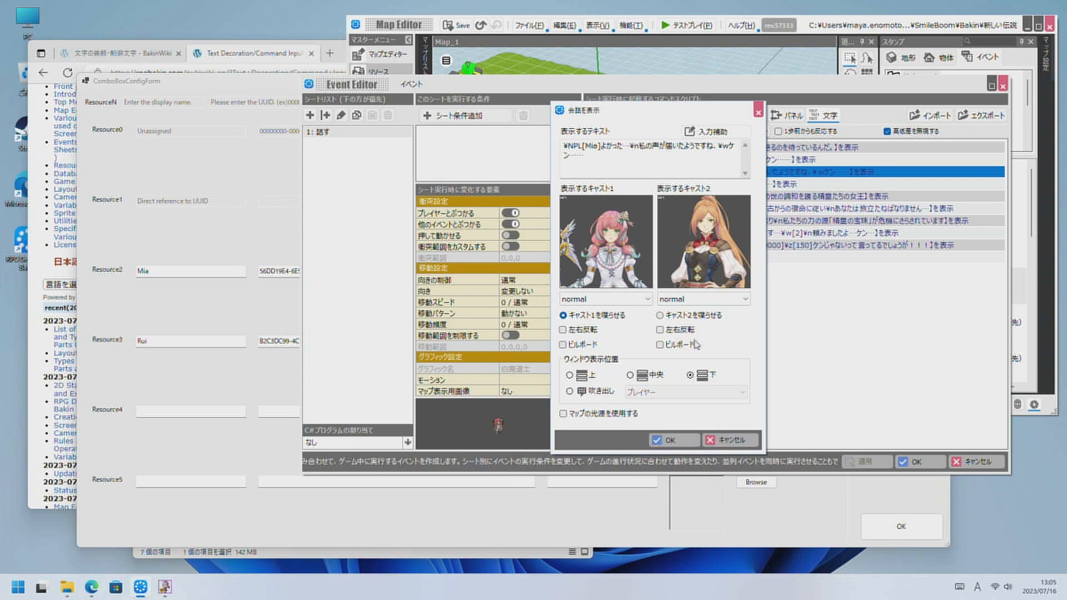
{"action": "left_click", "coordinate": [725, 442]}
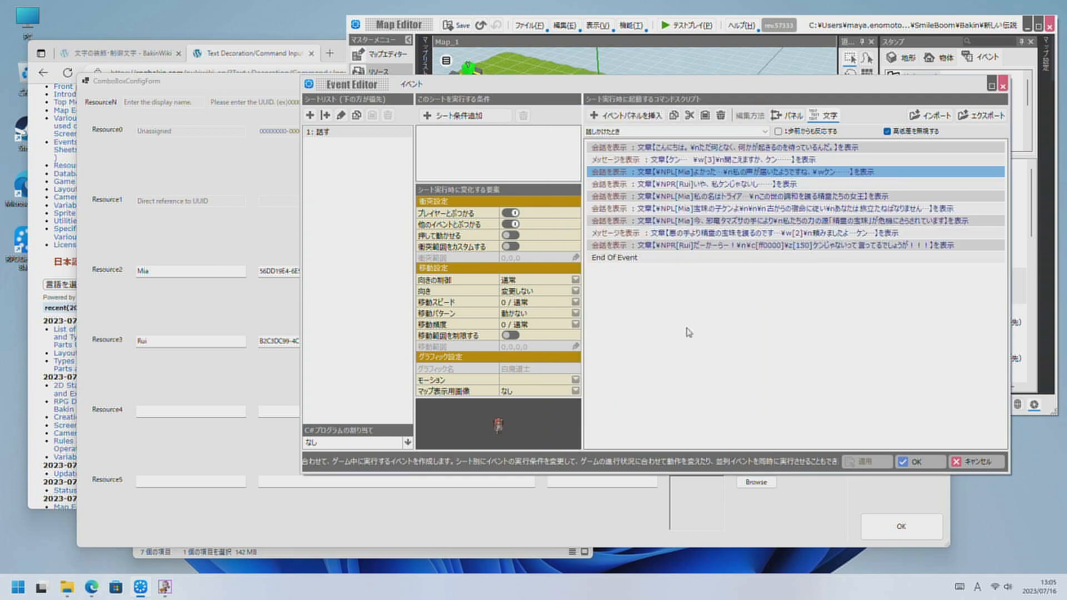
Copy Mia's first conversation command and fetch its Cast1 UUID into Resource4 and its Cast2 UUID into Resource5.
{"action": "right_click", "coordinate": [689, 177]}
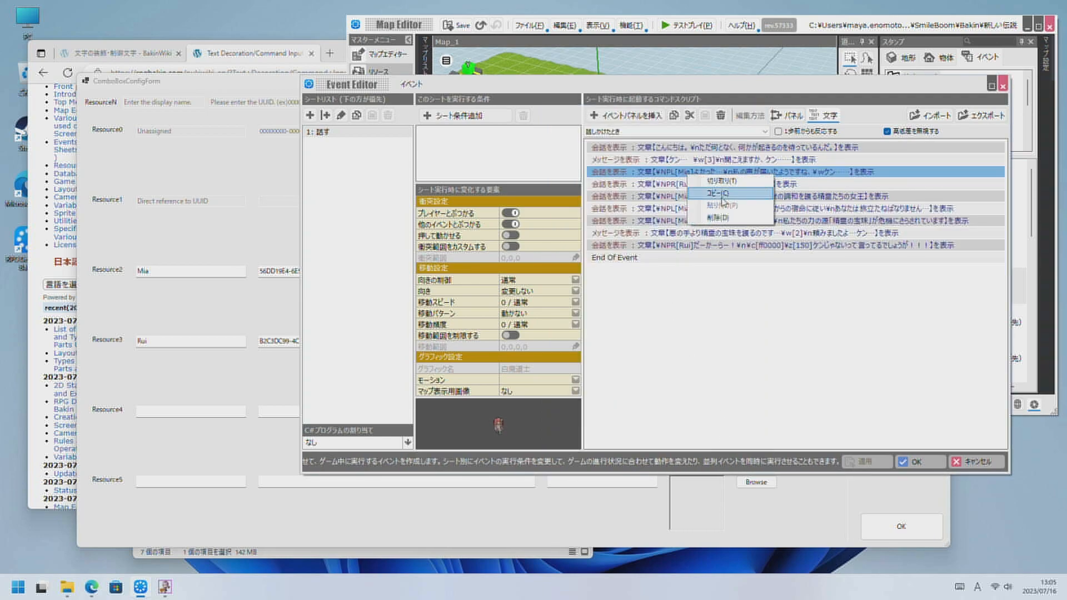
{"action": "left_click", "coordinate": [720, 193]}
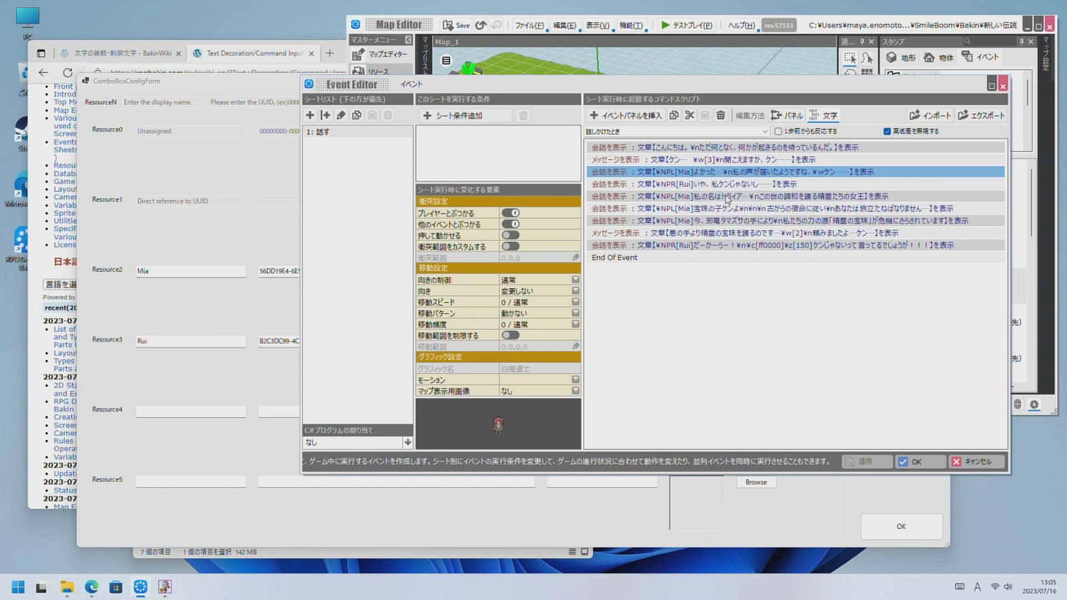
{"action": "left_click", "coordinate": [282, 420]}
{"action": "left_click", "coordinate": [284, 411]}
{"action": "right_click", "coordinate": [283, 412]}
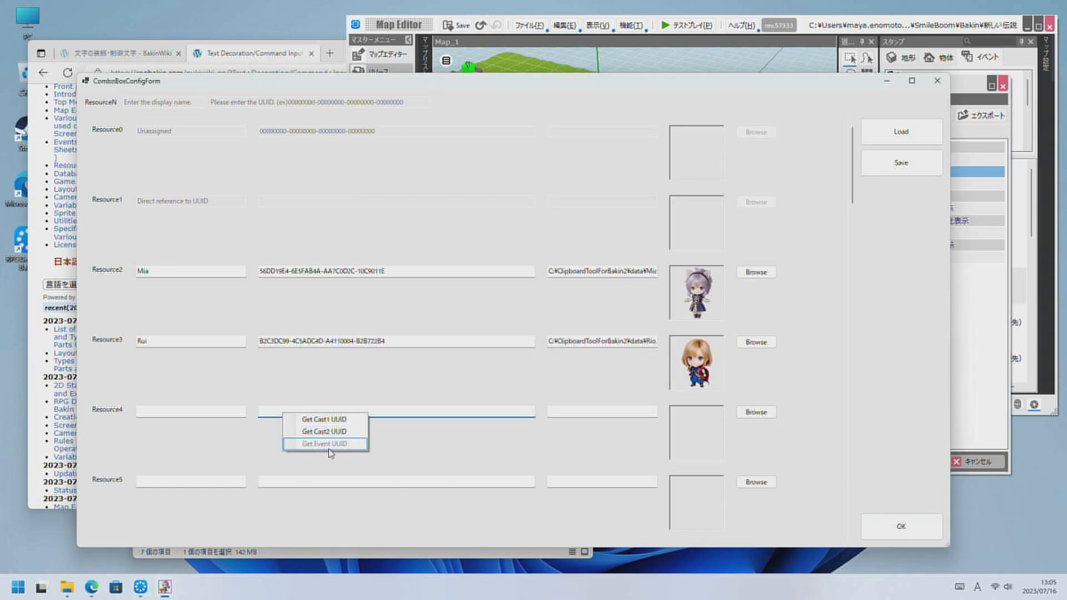
{"action": "left_click", "coordinate": [337, 420]}
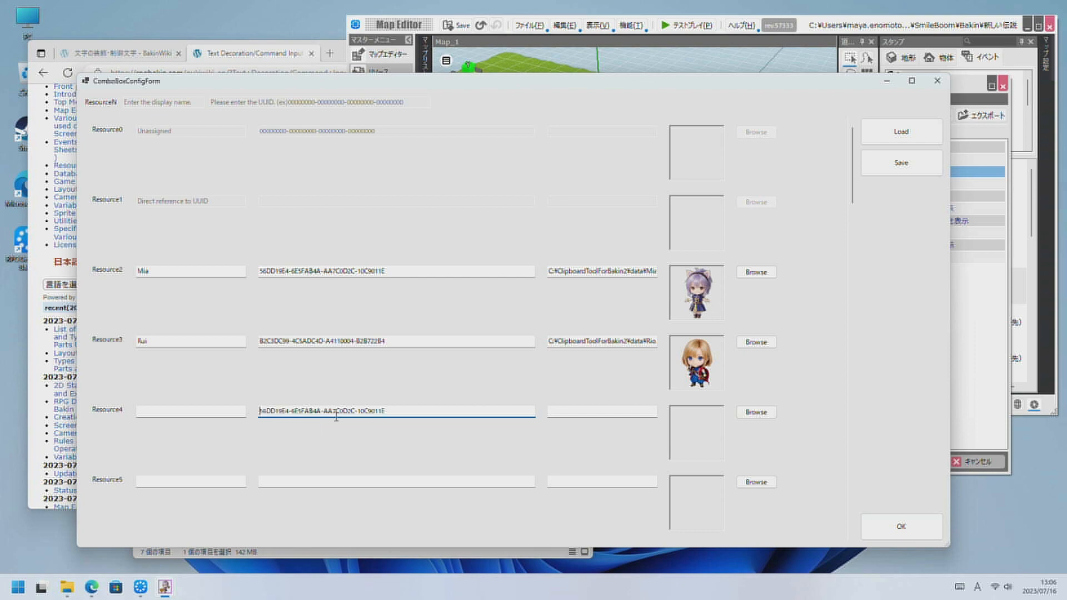
{"action": "right_click", "coordinate": [343, 483]}
{"action": "left_click", "coordinate": [381, 495]}
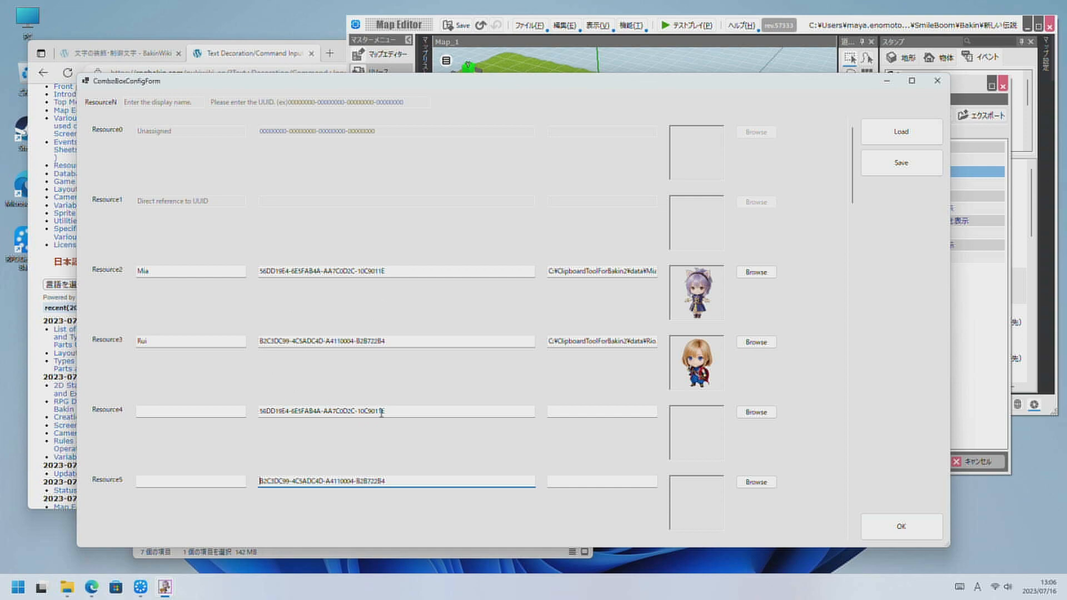
Clear the UUIDs from Resource4 and Resource5.
{"action": "left_click_drag", "start_coordinate": [389, 412], "coordinate": [154, 407]}
{"action": "key", "text": "Delete"}
{"action": "left_click_drag", "start_coordinate": [406, 481], "coordinate": [211, 477]}
{"action": "key", "text": "Delete"}
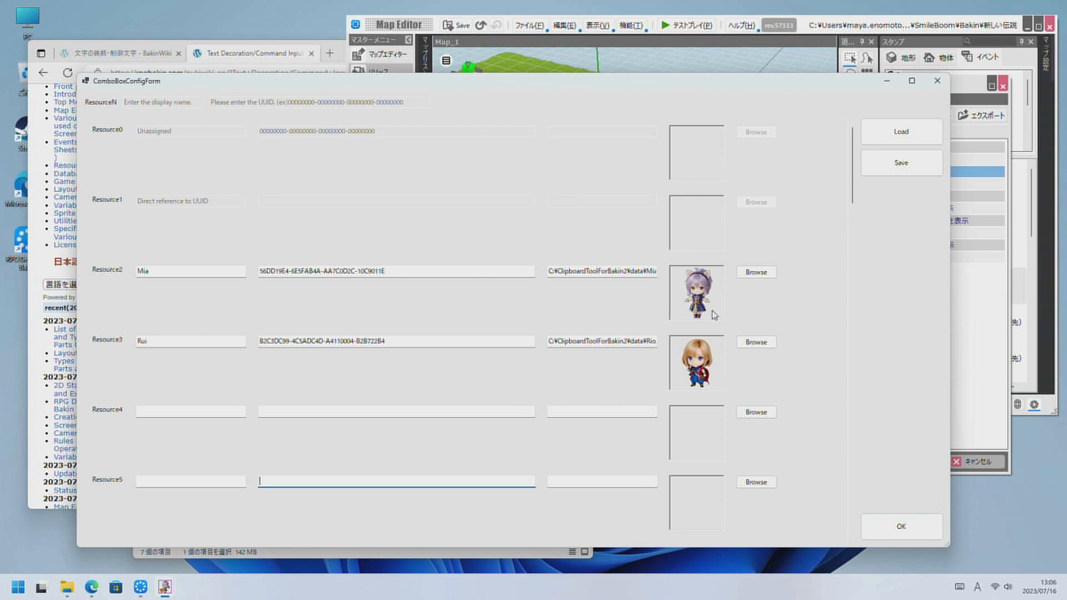
Set the image of Resource2 to Rio.png.
{"action": "left_click", "coordinate": [756, 272]}
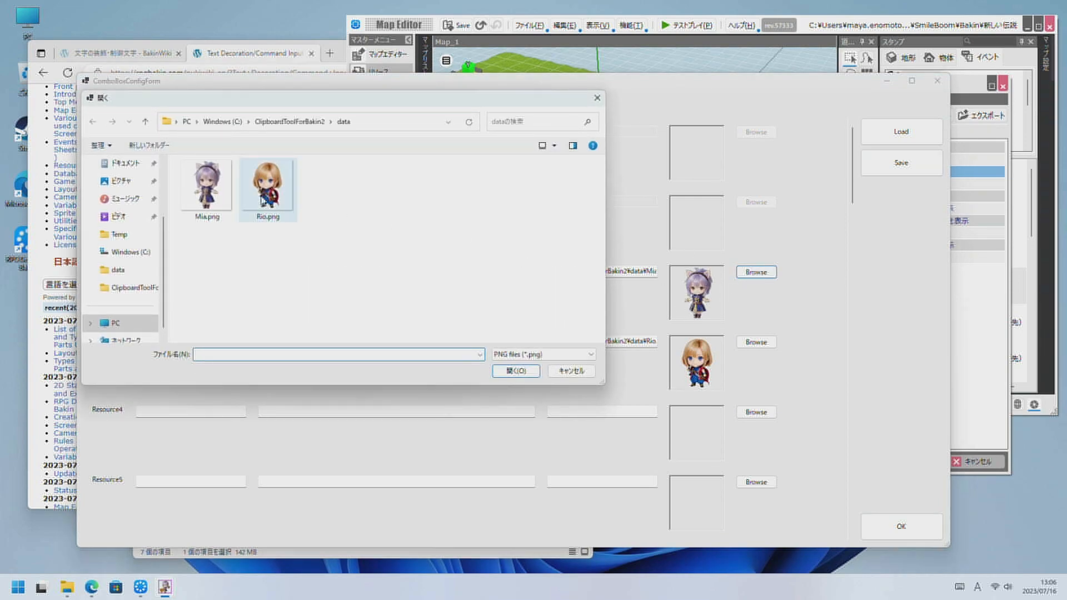
{"action": "left_click", "coordinate": [211, 189]}
{"action": "left_click", "coordinate": [281, 180]}
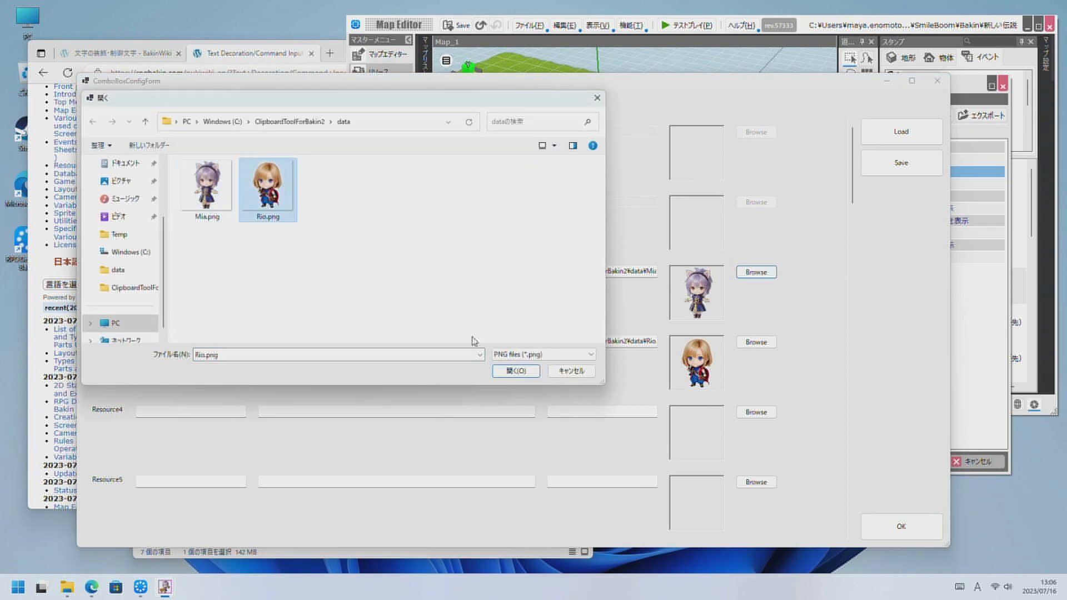
{"action": "left_click", "coordinate": [515, 371]}
Set the image of Resource2 to Mia.png and confirm the UUID definitions.
{"action": "left_click", "coordinate": [756, 272]}
{"action": "left_click", "coordinate": [207, 186]}
{"action": "left_click", "coordinate": [515, 371]}
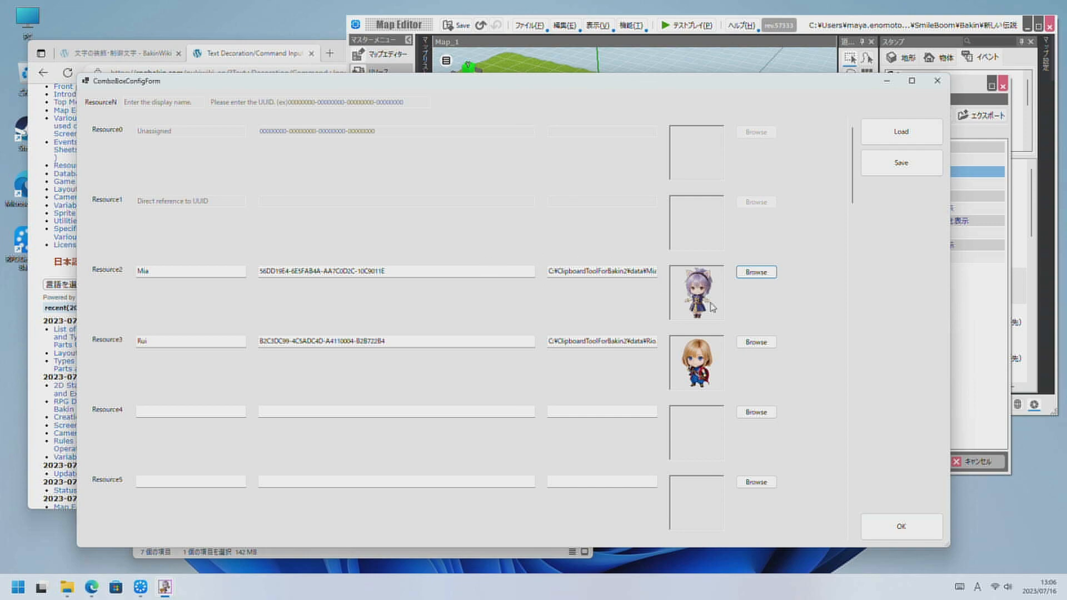
{"action": "left_click", "coordinate": [901, 525]}
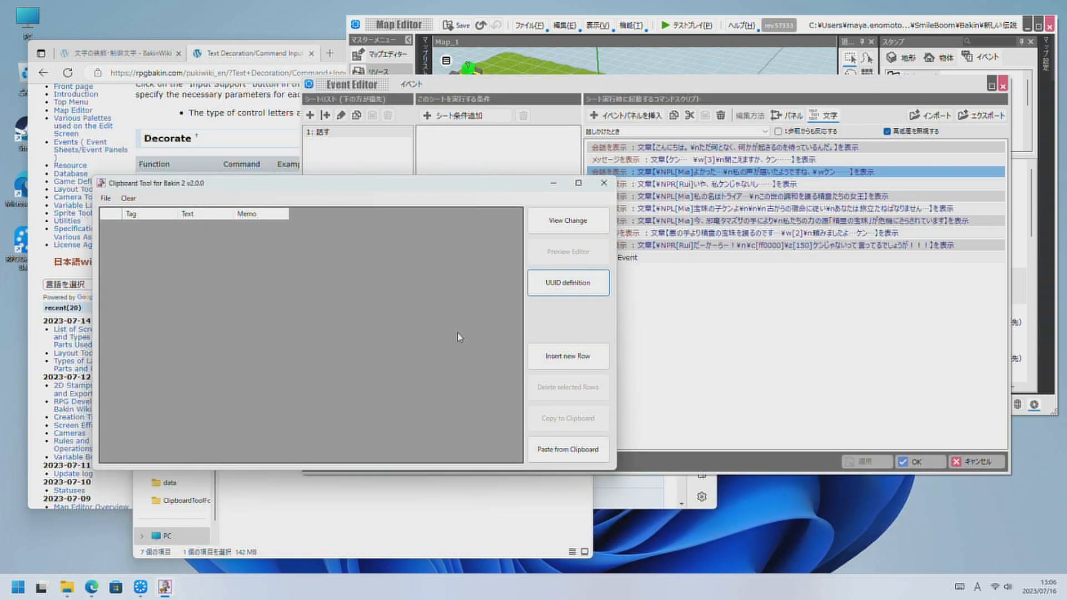
Insert two new Talk rows in the grid and widen the Text column.
{"action": "left_click", "coordinate": [559, 348]}
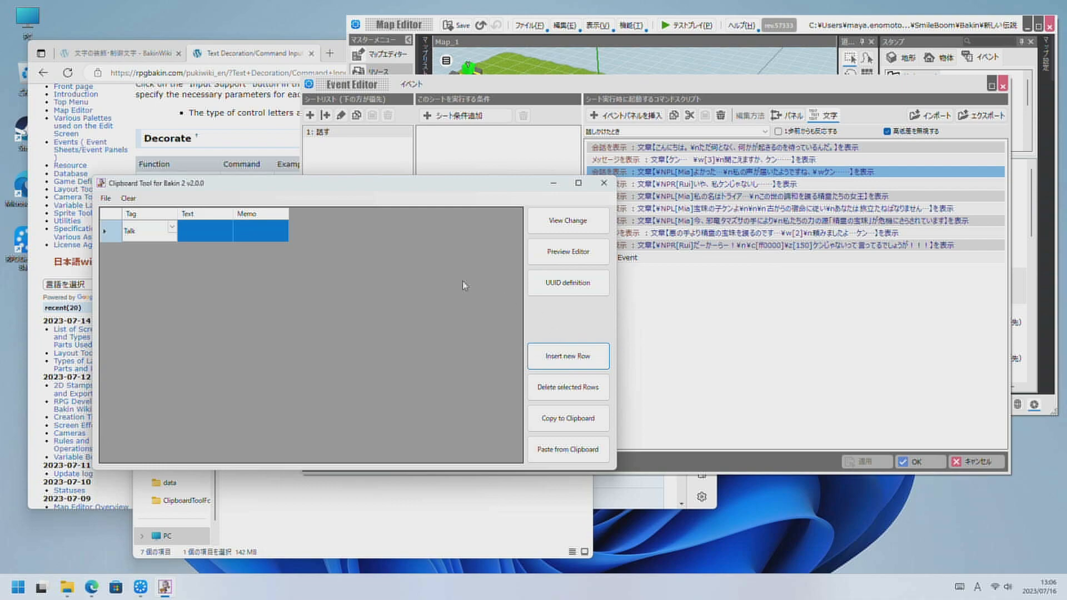
{"action": "left_click", "coordinate": [548, 361]}
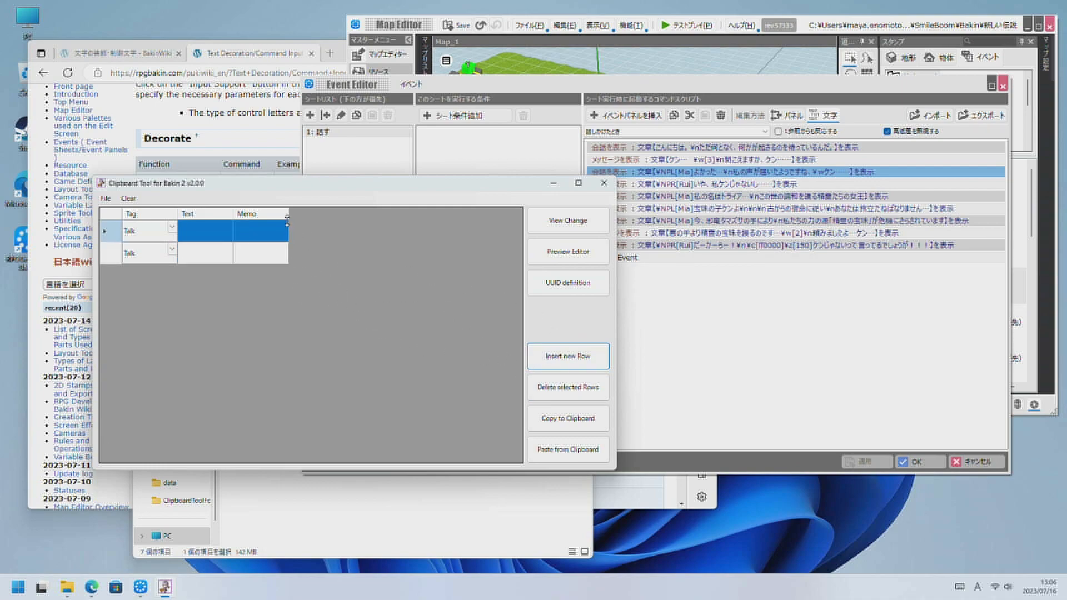
{"action": "left_click_drag", "start_coordinate": [288, 218], "coordinate": [365, 295]}
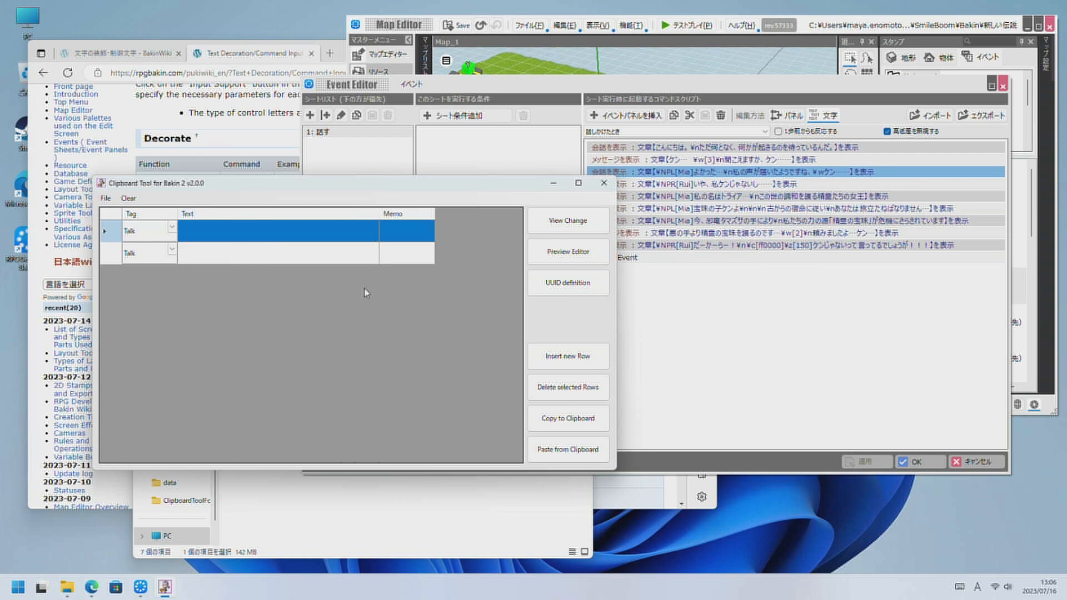
Open the Preview Editor for the first row and preview the scene with Mia as Cast1 and Rui as Cast2.
{"action": "left_click", "coordinate": [551, 253]}
{"action": "left_click_drag", "start_coordinate": [367, 116], "coordinate": [542, 259]}
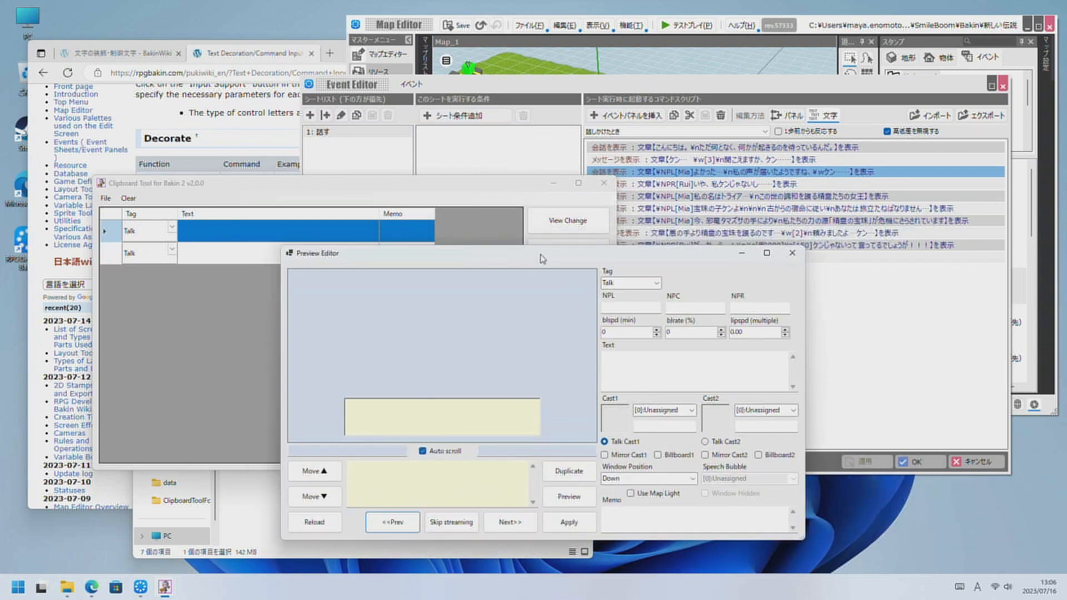
{"action": "left_click", "coordinate": [693, 411]}
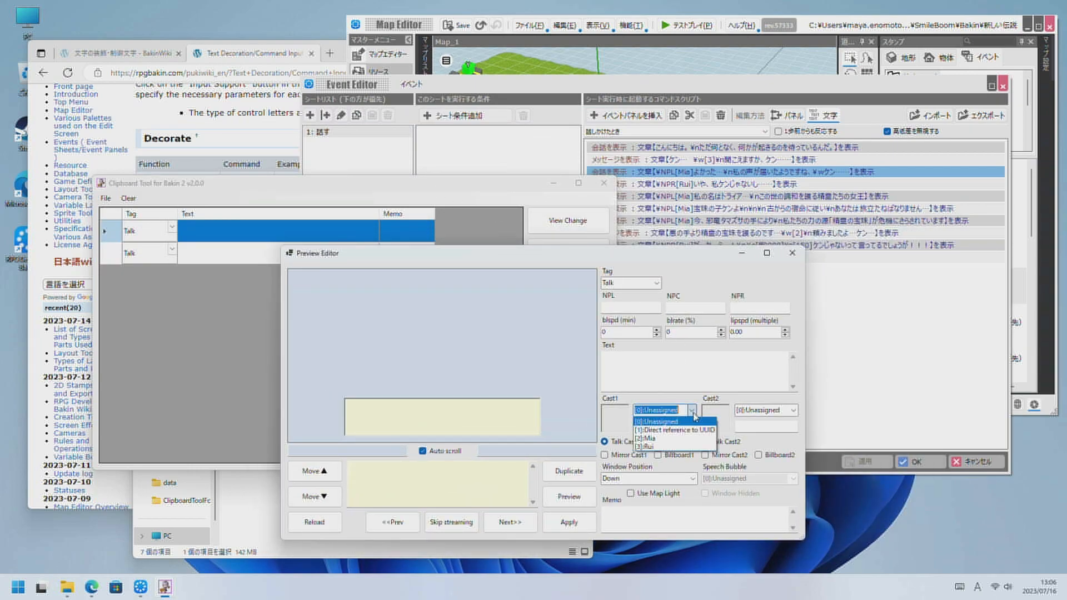
{"action": "left_click", "coordinate": [650, 439]}
{"action": "left_click", "coordinate": [793, 416]}
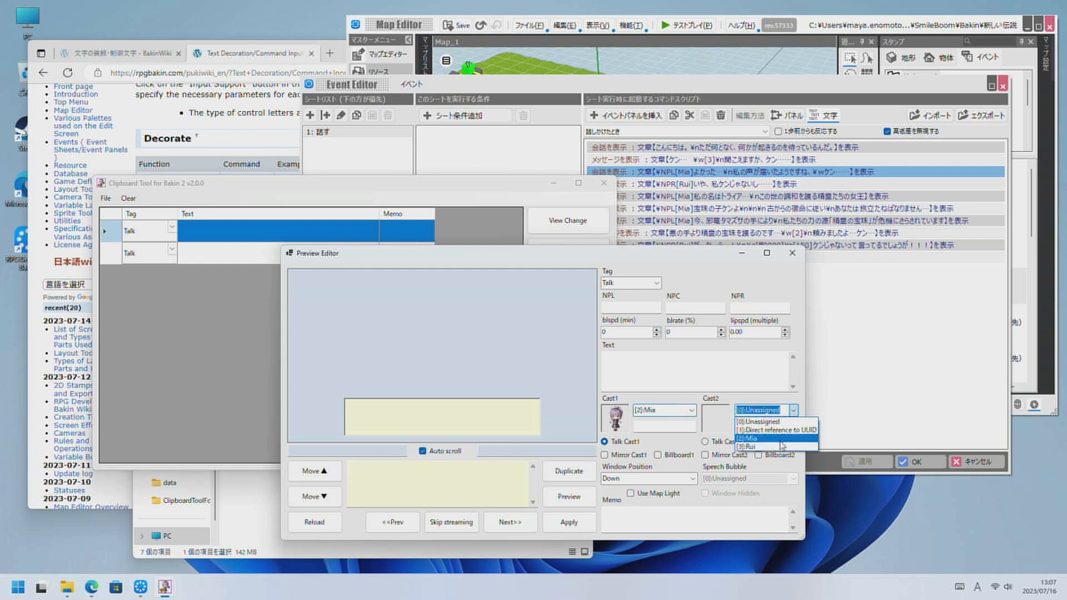
{"action": "left_click", "coordinate": [756, 448]}
{"action": "left_click", "coordinate": [567, 496]}
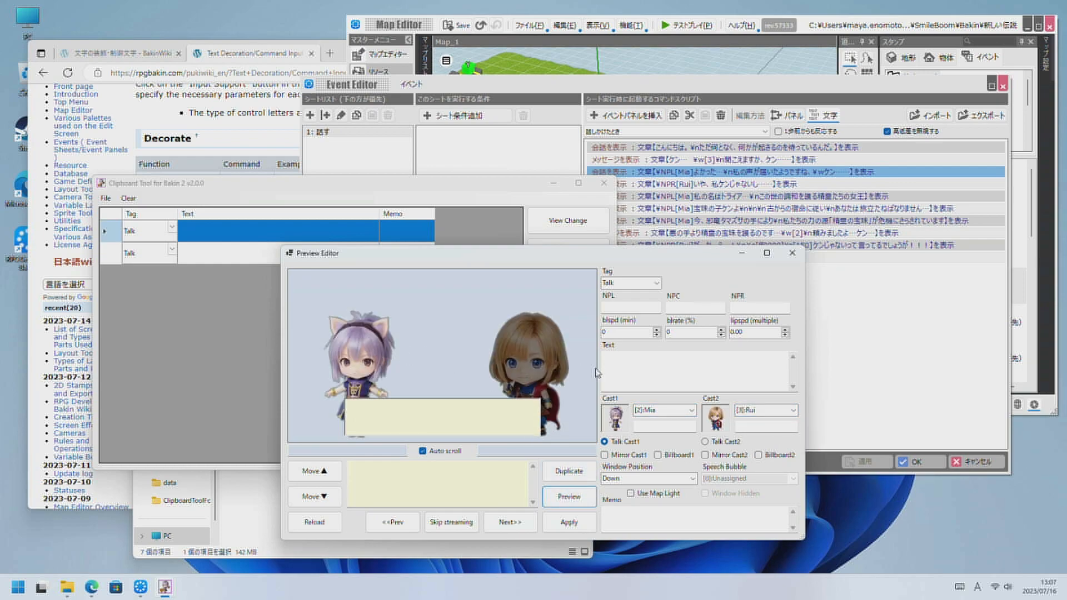
Enter normal as the expression for both Cast1 and Cast2.
{"action": "left_click", "coordinate": [656, 426]}
{"action": "type", "text": "normal"}
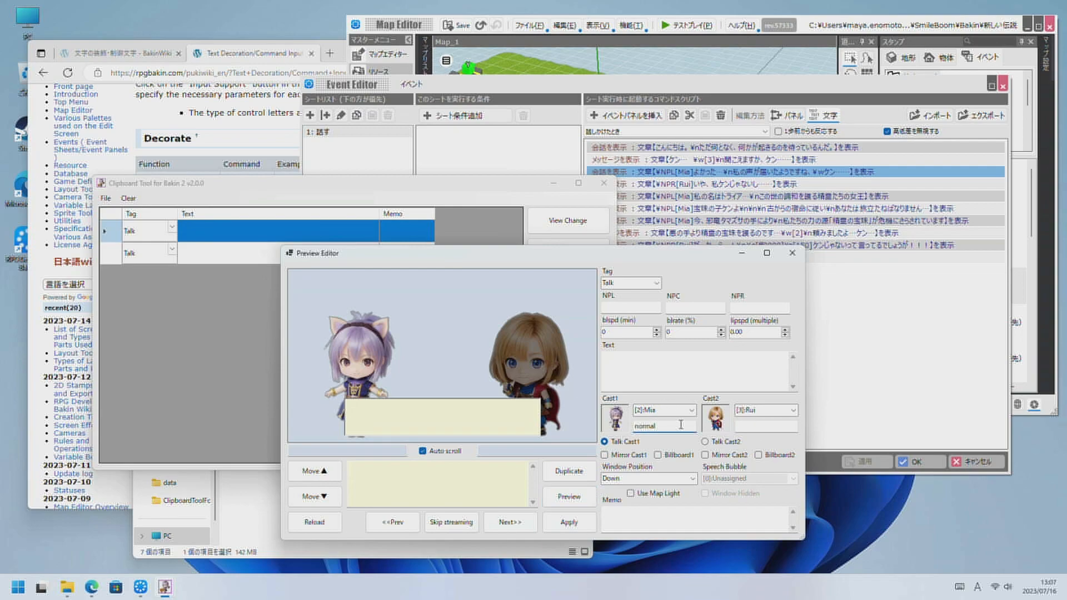
{"action": "left_click", "coordinate": [762, 424]}
{"action": "type", "text": "normal"}
{"action": "double_click", "coordinate": [664, 426]}
{"action": "left_click", "coordinate": [674, 427]}
{"action": "double_click", "coordinate": [675, 427]}
Preview the scene with Cast1 mirrored, and close the Preview Editor without saving.
{"action": "left_click", "coordinate": [642, 456]}
{"action": "left_click", "coordinate": [569, 497]}
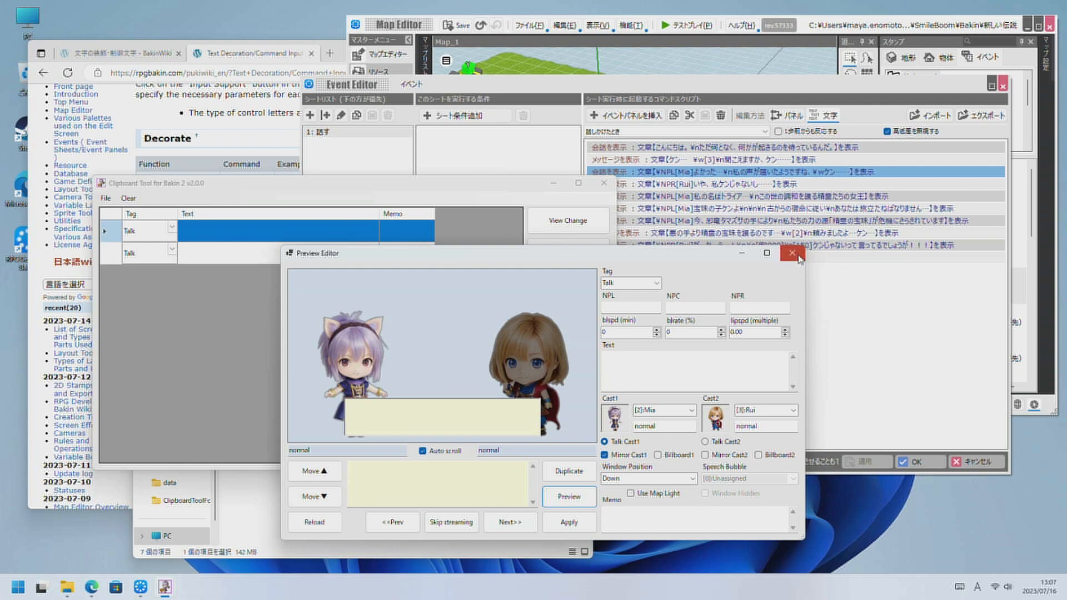
{"action": "left_click", "coordinate": [798, 258]}
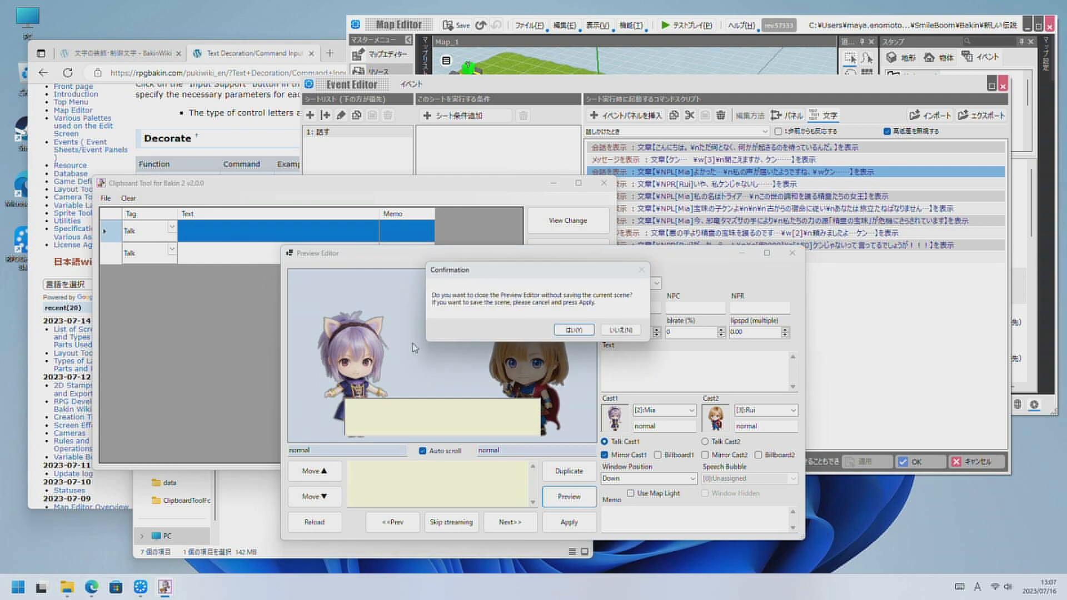
{"action": "left_click", "coordinate": [574, 330]}
Clear all rows from the grid and open the saved conversation file with Message and Talk rows.
{"action": "left_click", "coordinate": [128, 198]}
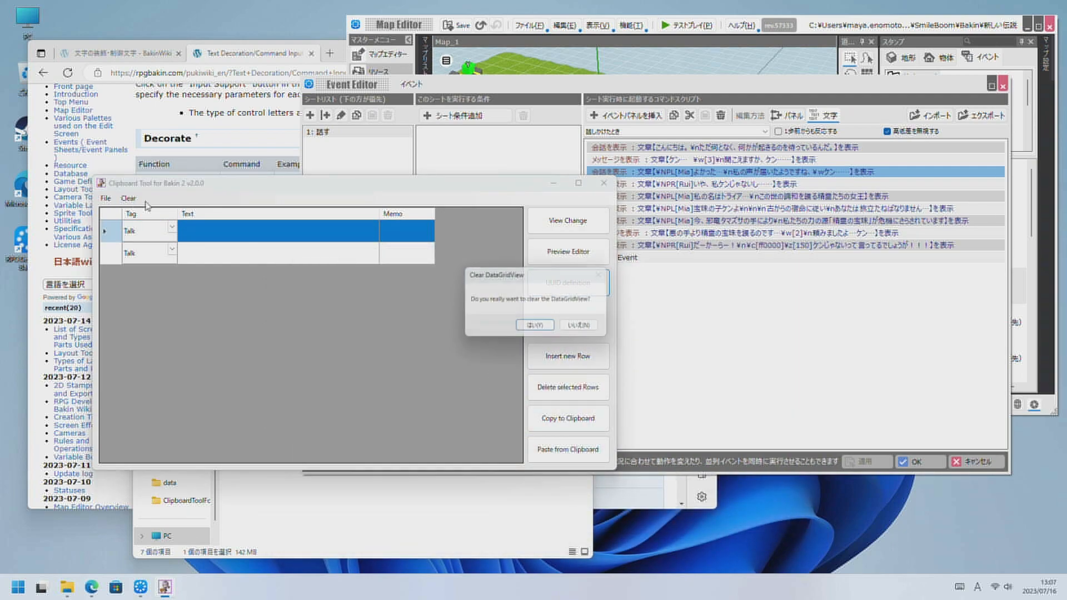
{"action": "left_click", "coordinate": [532, 327]}
{"action": "left_click", "coordinate": [106, 198]}
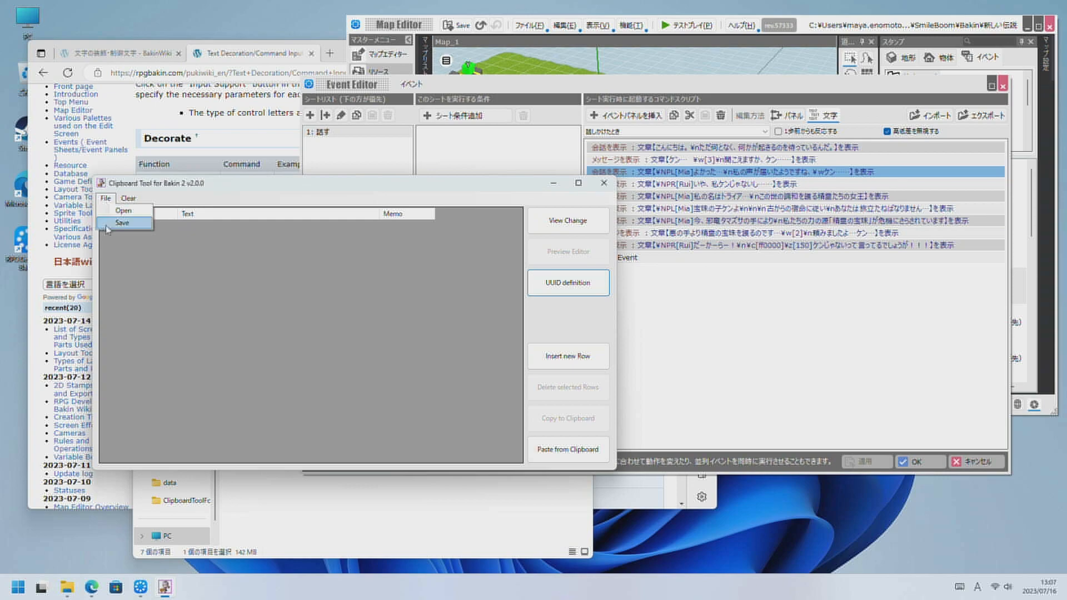
{"action": "left_click", "coordinate": [103, 225]}
{"action": "left_click", "coordinate": [233, 303]}
{"action": "left_click", "coordinate": [554, 475]}
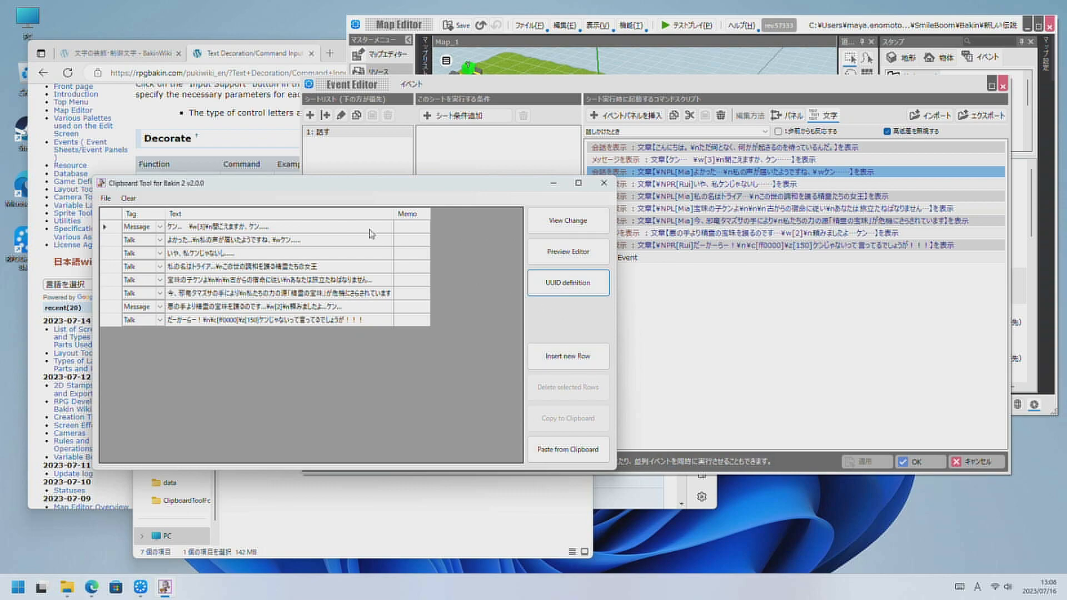
Open the Preview Editor on the first message and play the scenes through 私の名はトライア, skipping its text streaming.
{"action": "left_click", "coordinate": [567, 253]}
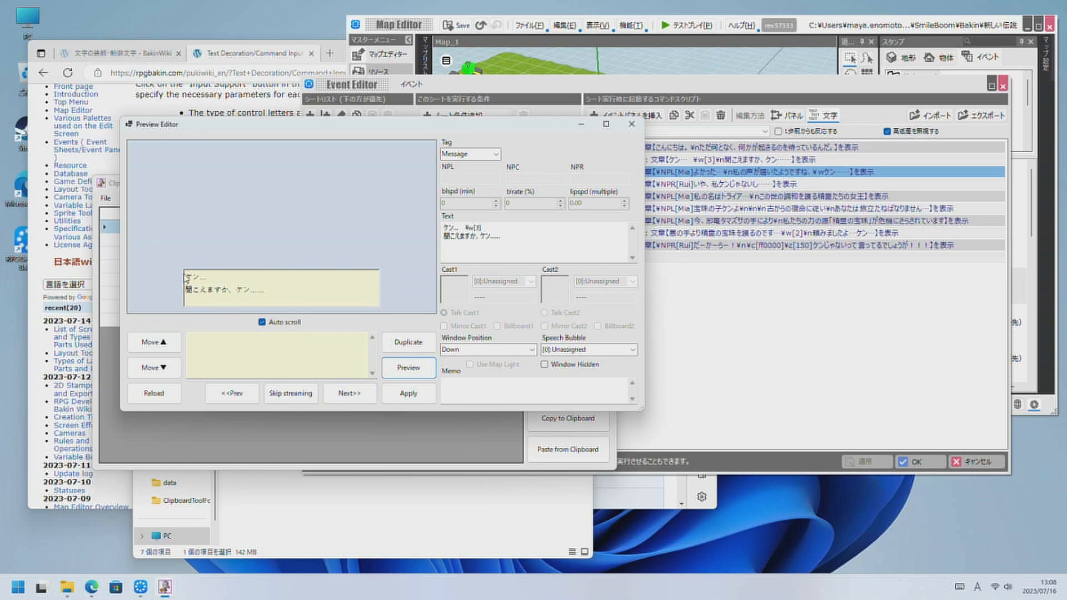
{"action": "left_click", "coordinate": [343, 394]}
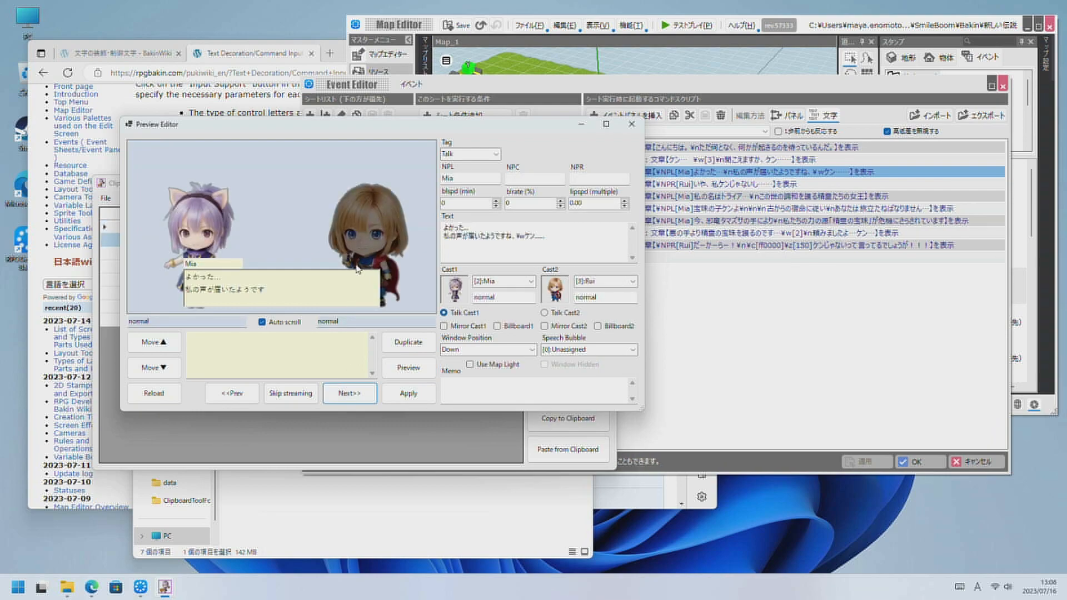
{"action": "left_click", "coordinate": [504, 242]}
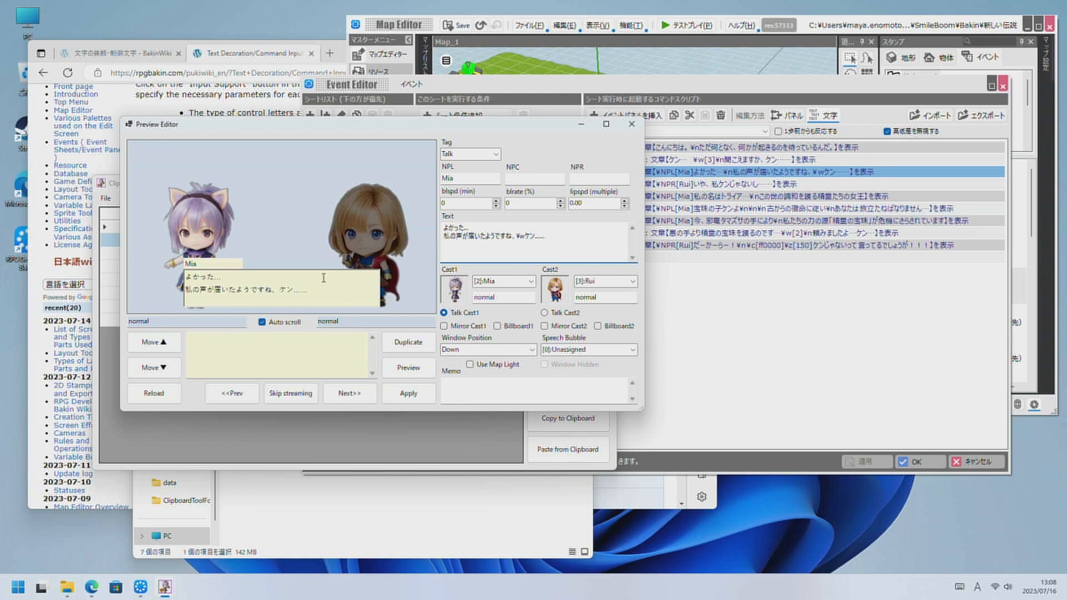
{"action": "left_click", "coordinate": [353, 398]}
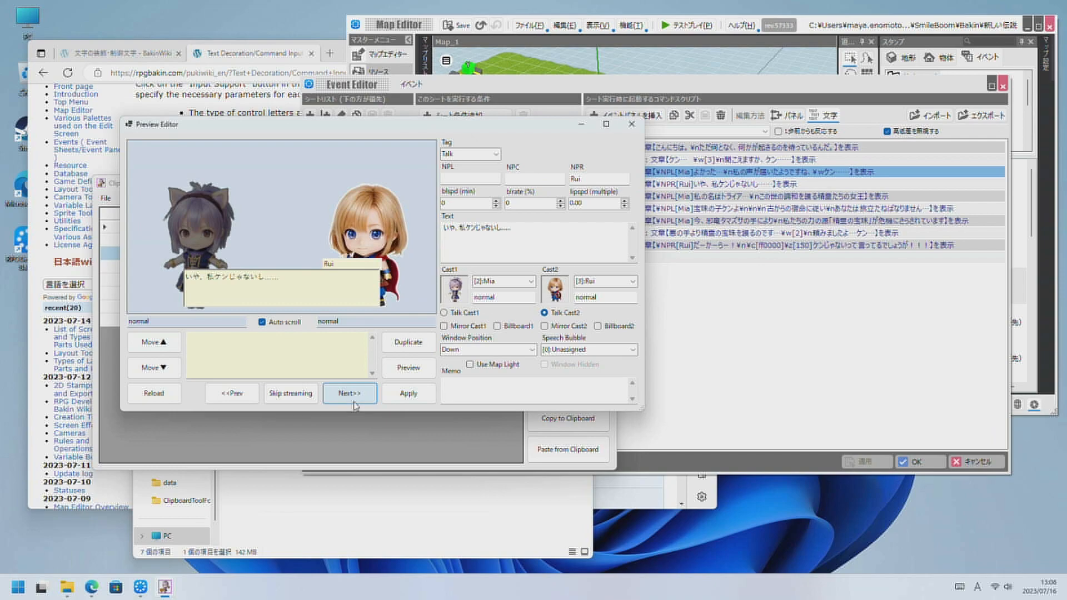
{"action": "left_click", "coordinate": [356, 398]}
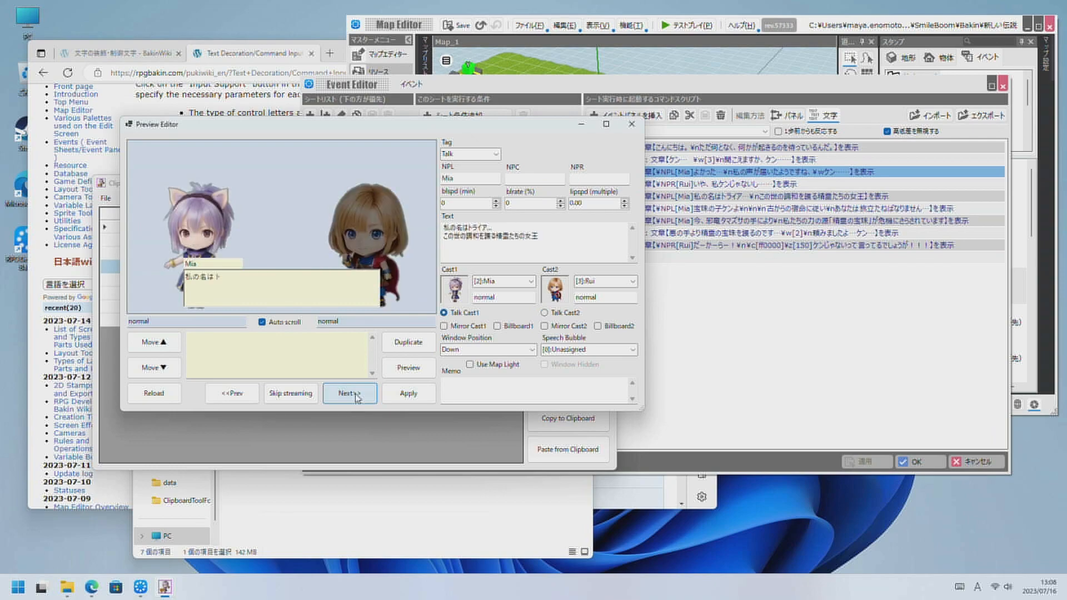
{"action": "left_click", "coordinate": [301, 398]}
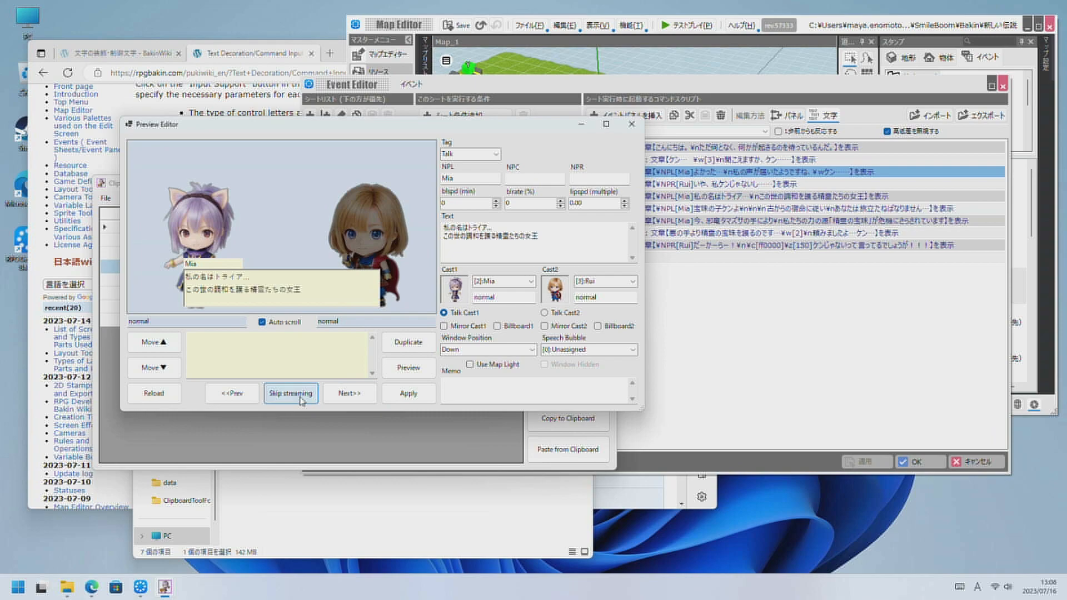
Play the remaining scenes, from Mia's player speech bubble to Rui's angry closing line, and skip the last line's text streaming.
{"action": "left_click", "coordinate": [371, 397]}
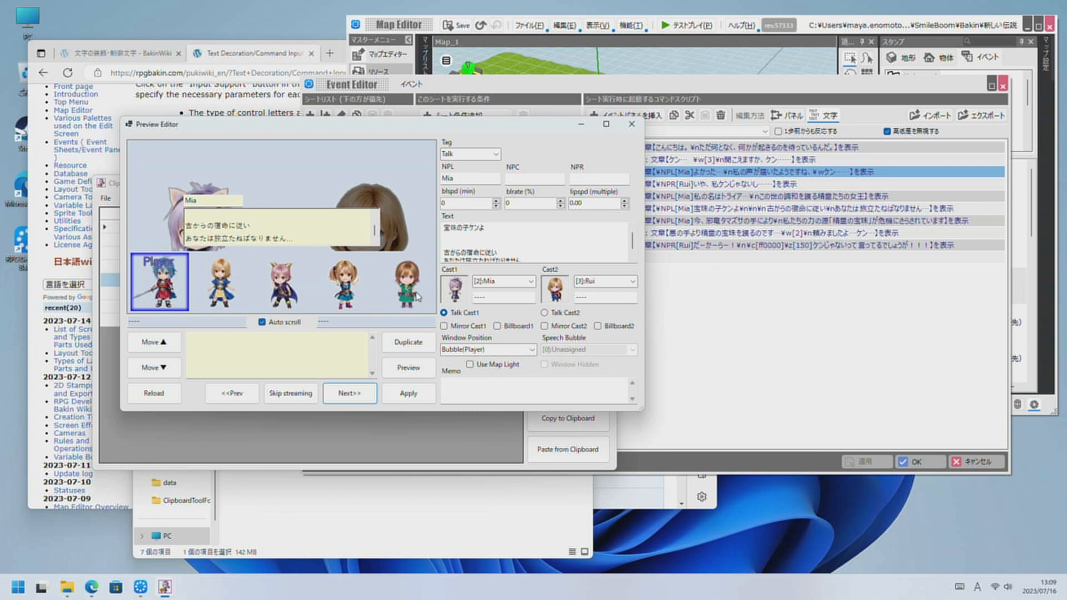
{"action": "left_click", "coordinate": [352, 398]}
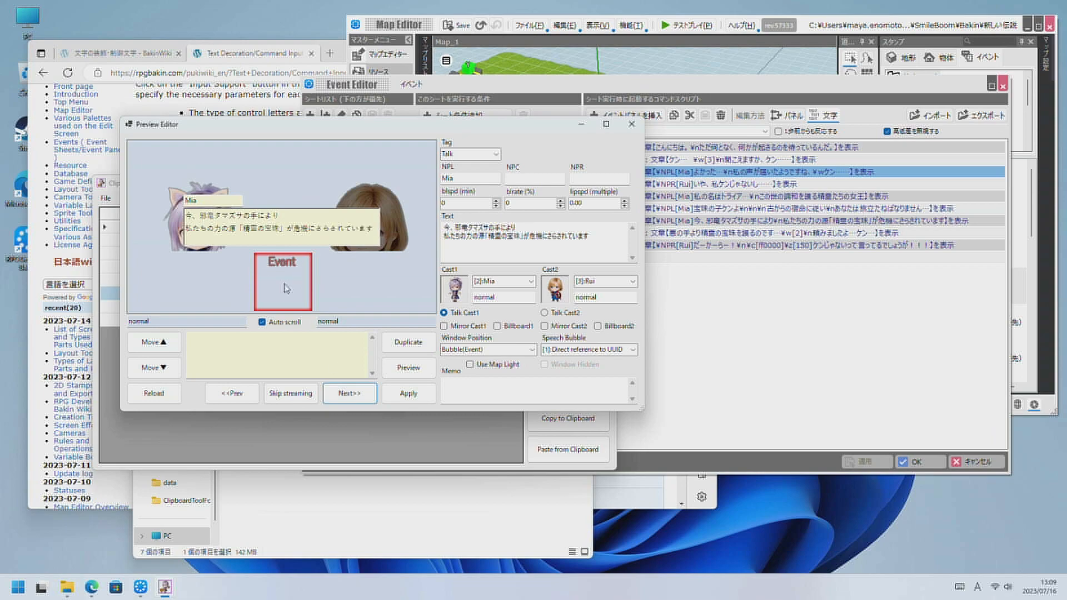
{"action": "left_click", "coordinate": [372, 394]}
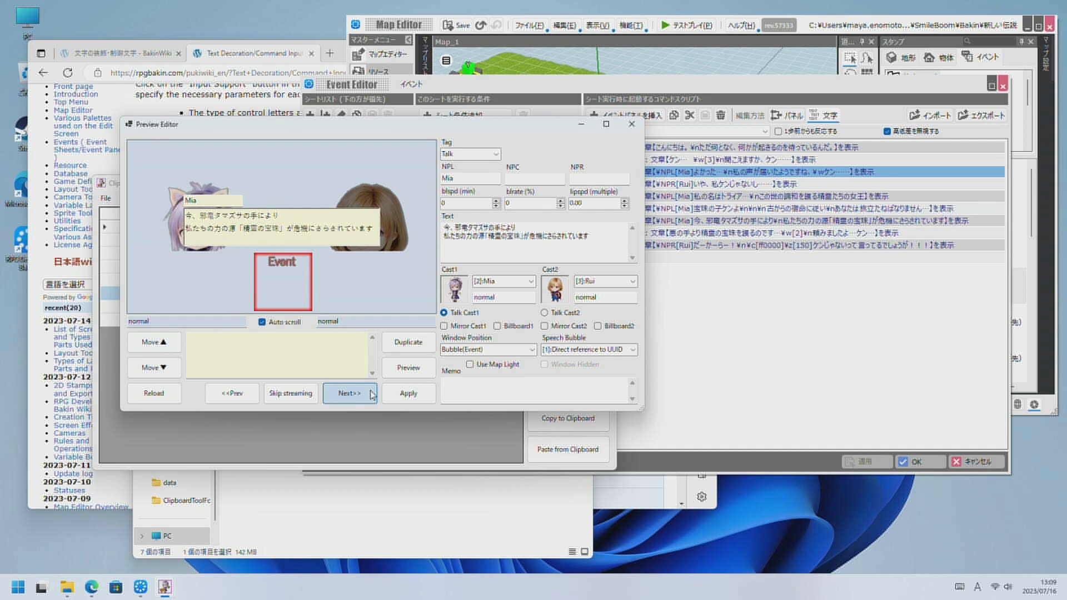
{"action": "left_click", "coordinate": [372, 395]}
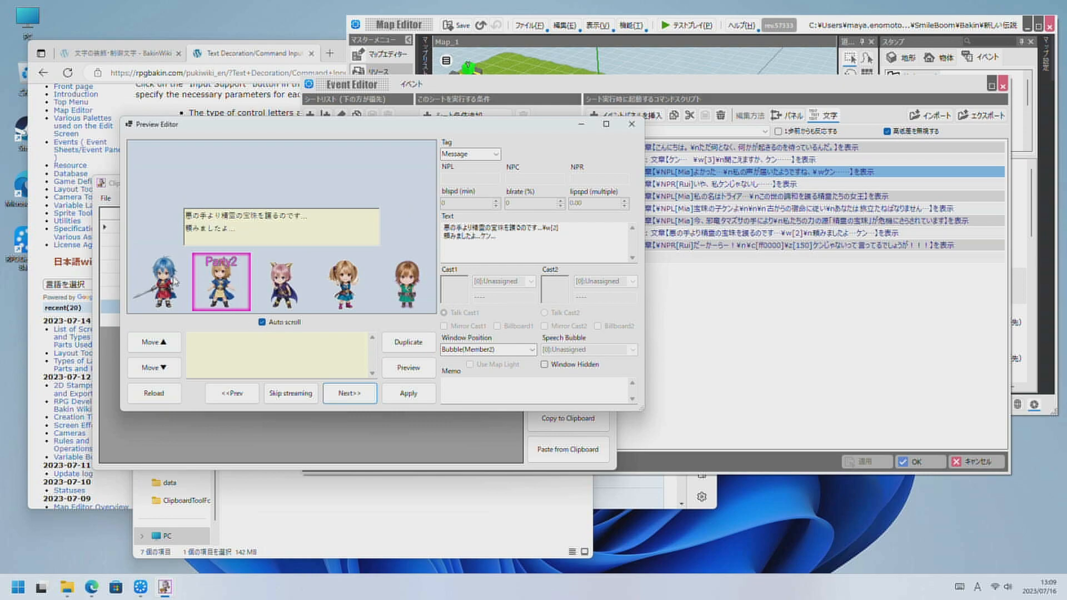
{"action": "left_click", "coordinate": [363, 399]}
{"action": "left_click", "coordinate": [356, 395]}
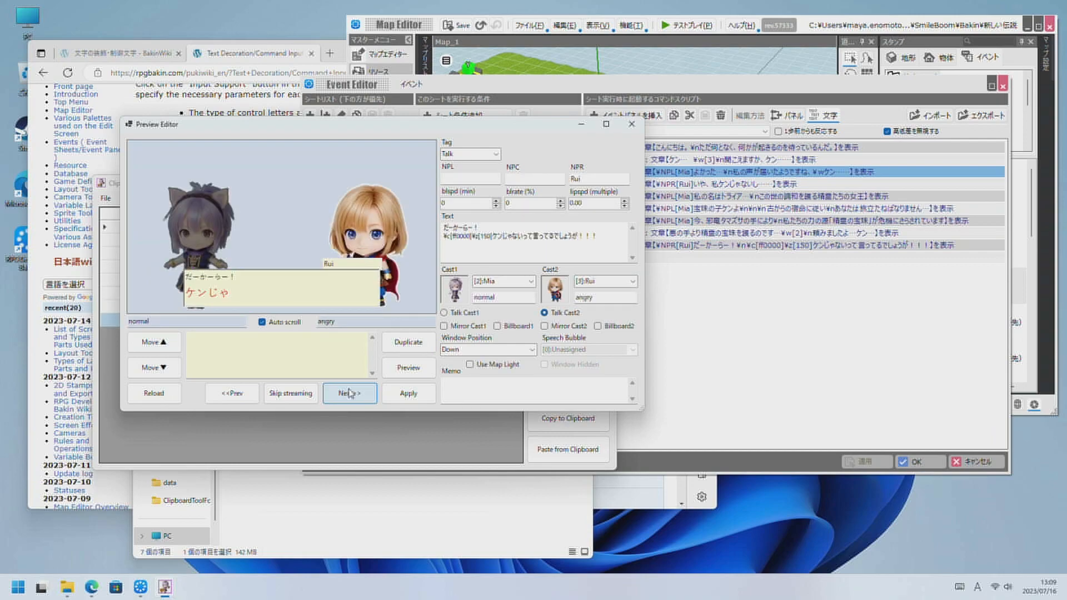
{"action": "left_click", "coordinate": [285, 396]}
Return to the preceding message scene, set its window position to Bubble(Member4), and preview it.
{"action": "left_click", "coordinate": [232, 393]}
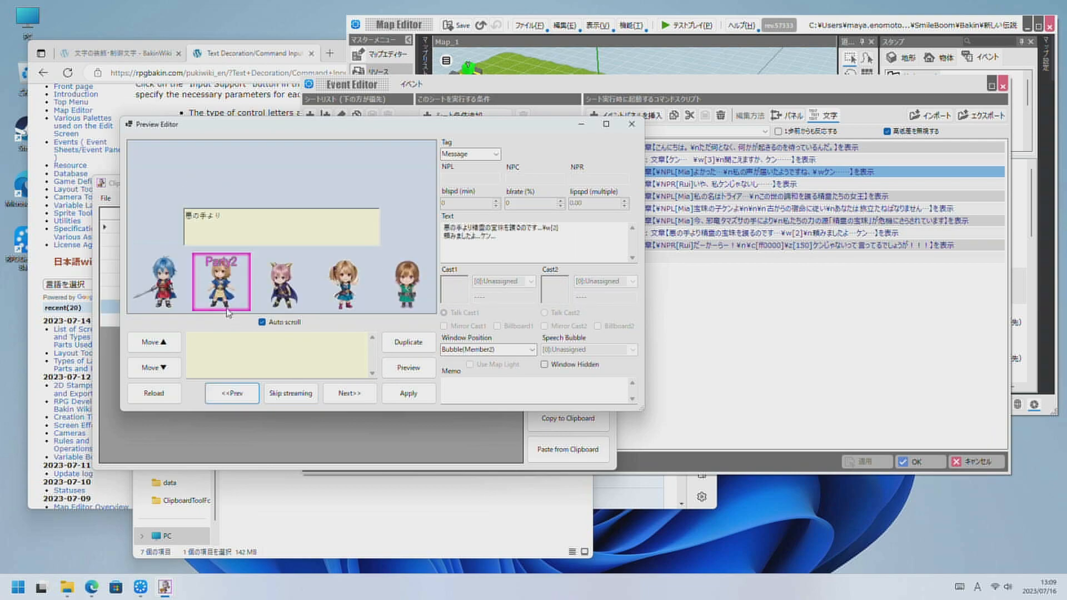
{"action": "left_click", "coordinate": [523, 349]}
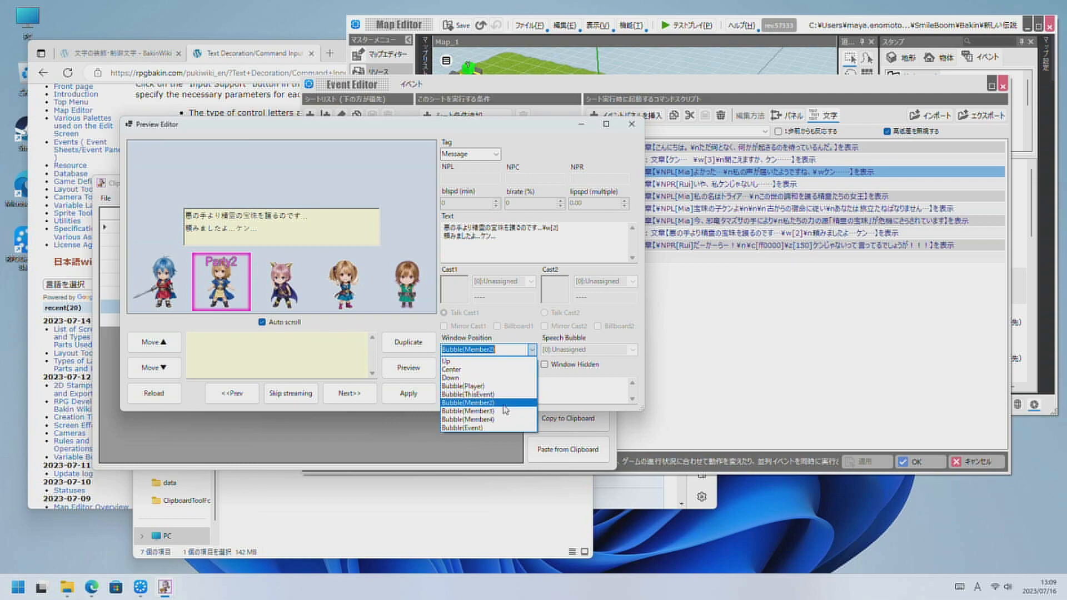
{"action": "left_click", "coordinate": [502, 425]}
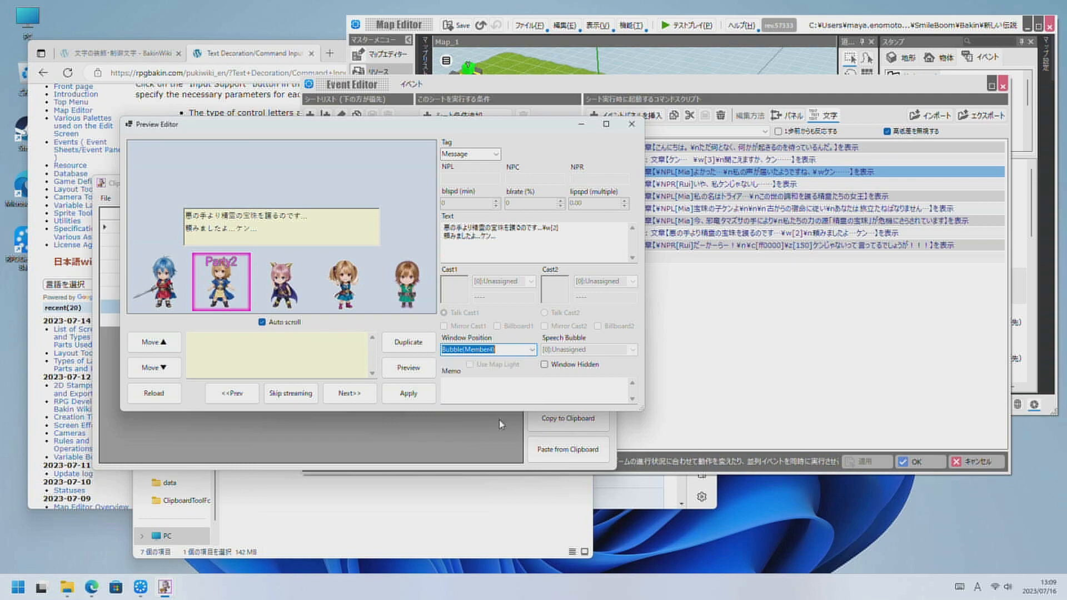
{"action": "left_click", "coordinate": [414, 372]}
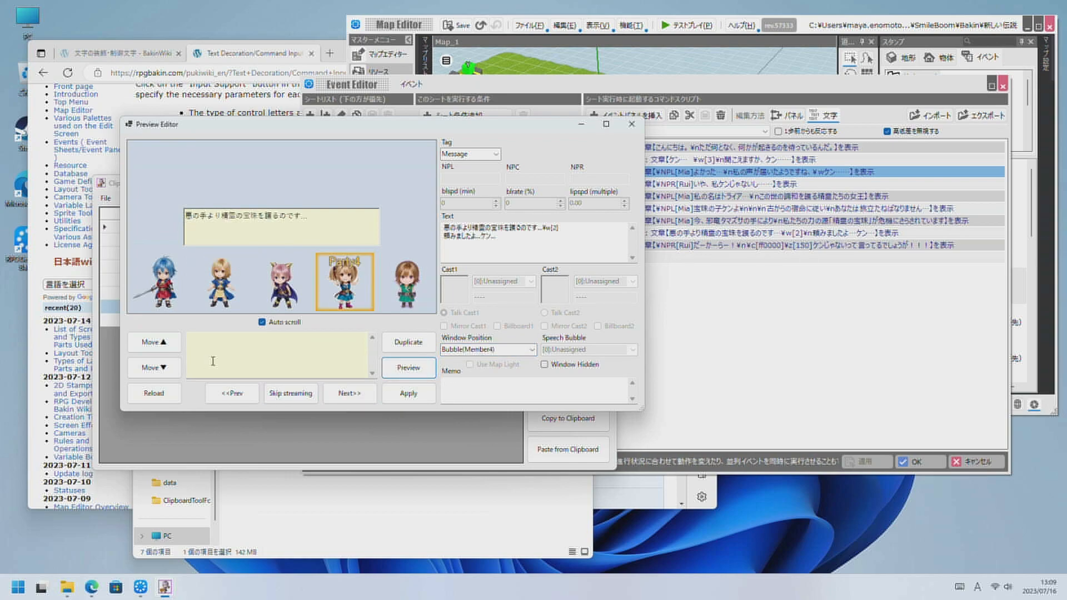
Move the Preview Editor clear of the grid, then shift the current message row up two places and back down two.
{"action": "left_click_drag", "start_coordinate": [312, 132], "coordinate": [543, 214]}
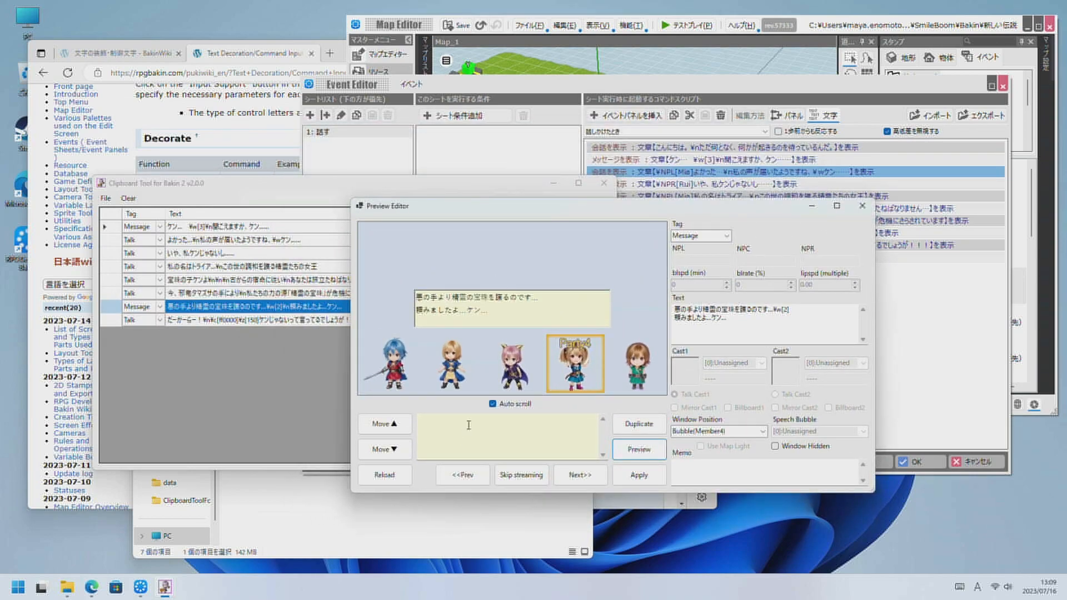
{"action": "left_click_drag", "start_coordinate": [486, 211], "coordinate": [536, 247]}
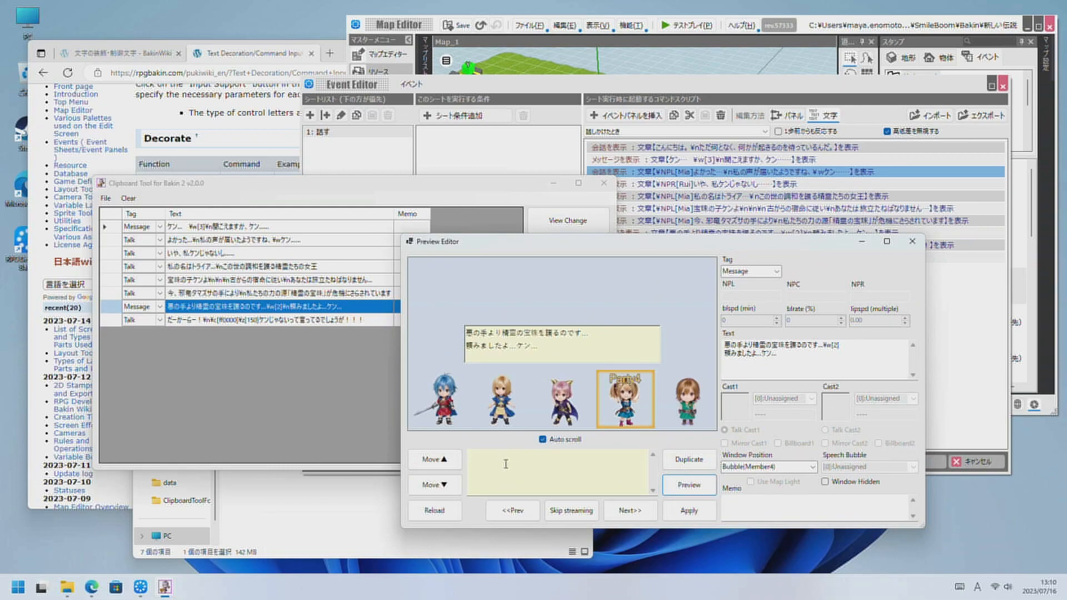
{"action": "left_click", "coordinate": [448, 465]}
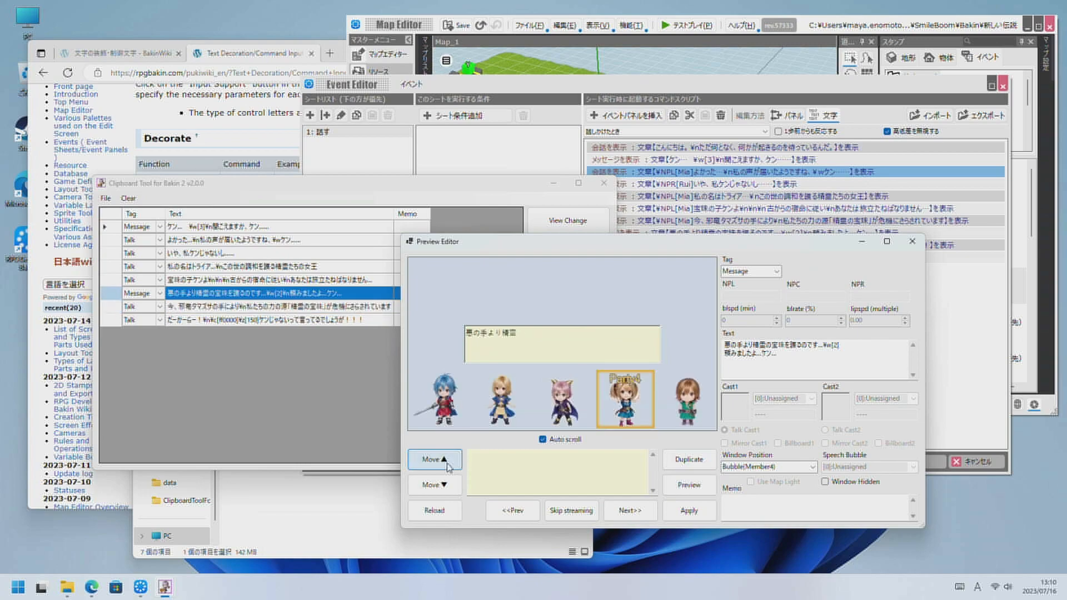
{"action": "left_click", "coordinate": [449, 465]}
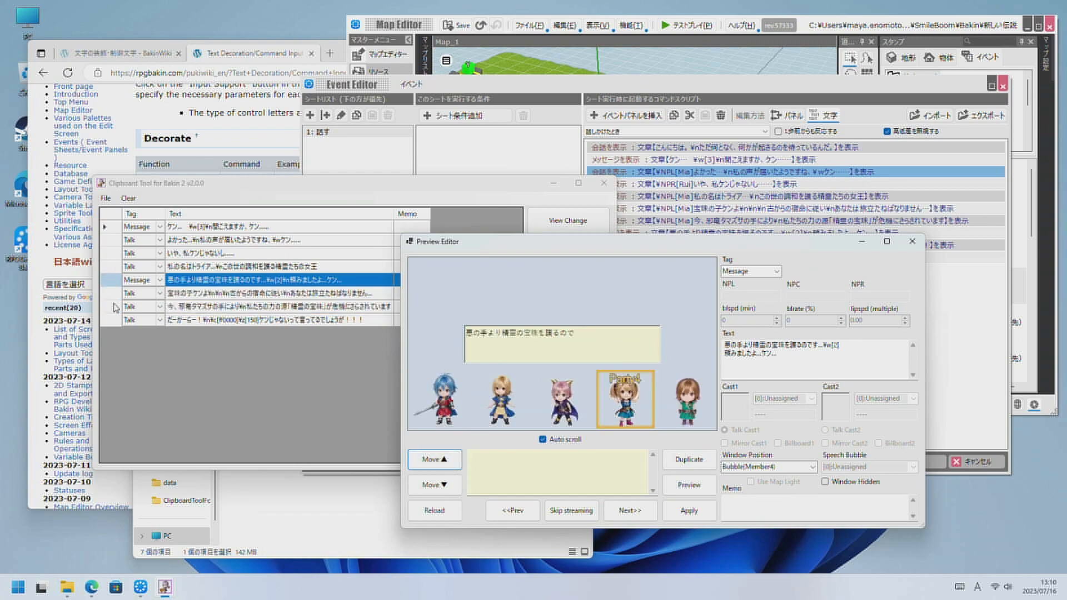
{"action": "left_click", "coordinate": [439, 486]}
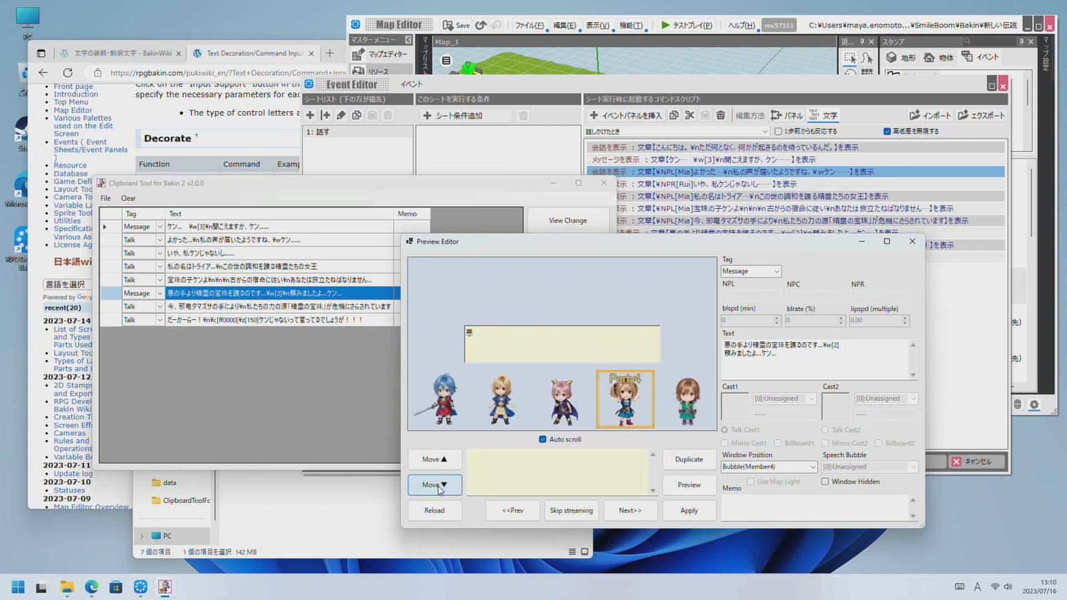
{"action": "left_click", "coordinate": [439, 487]}
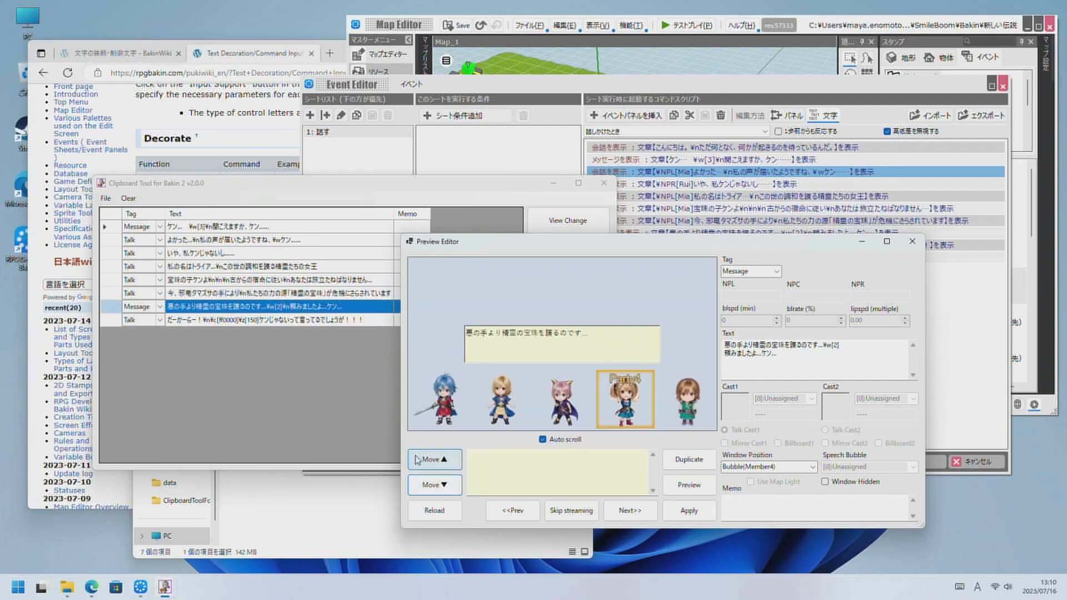
Erase the message text, preview the scene without it, and reload the scene's stored content.
{"action": "left_click", "coordinate": [425, 511]}
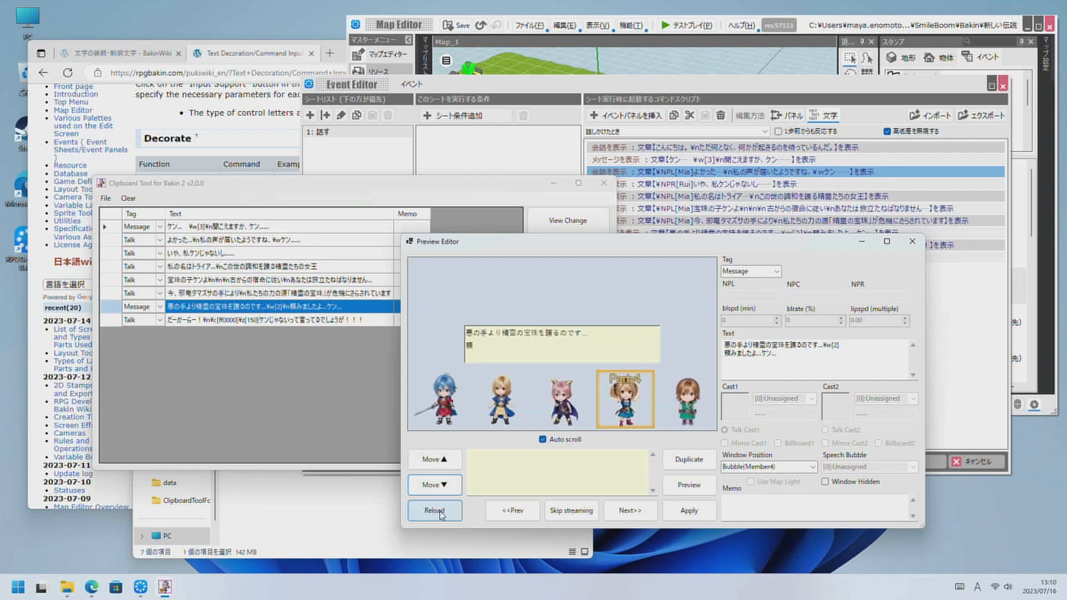
{"action": "key", "text": "Delete"}
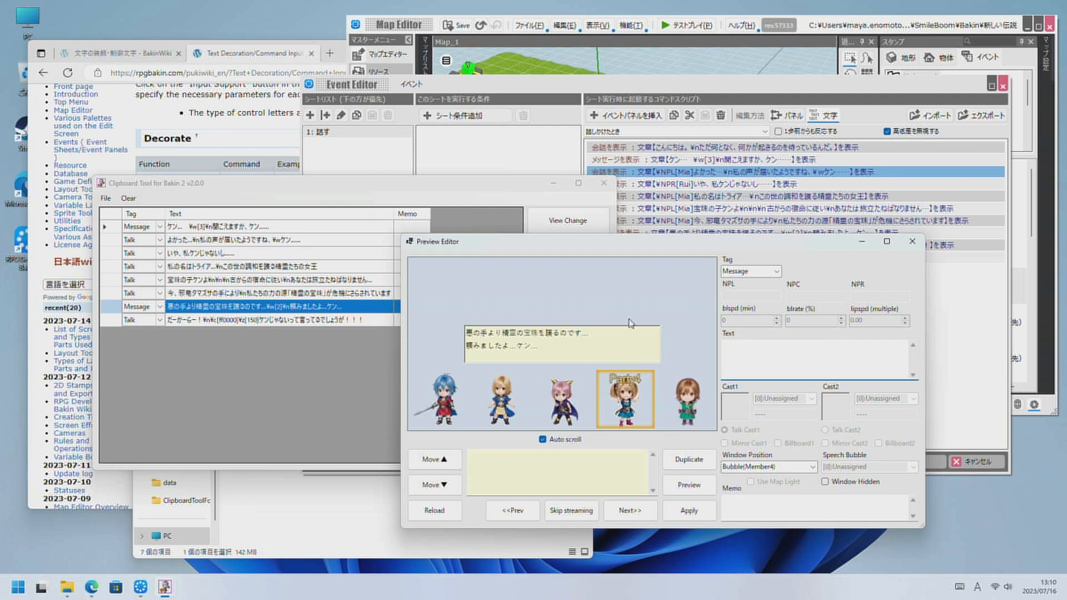
{"action": "left_click", "coordinate": [690, 485]}
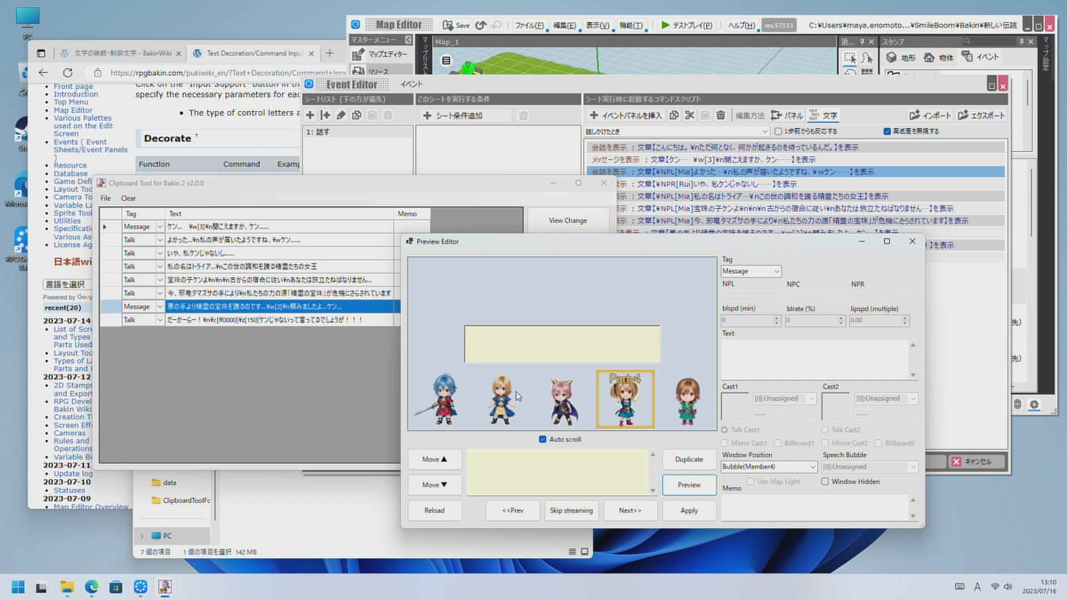
{"action": "left_click", "coordinate": [435, 511]}
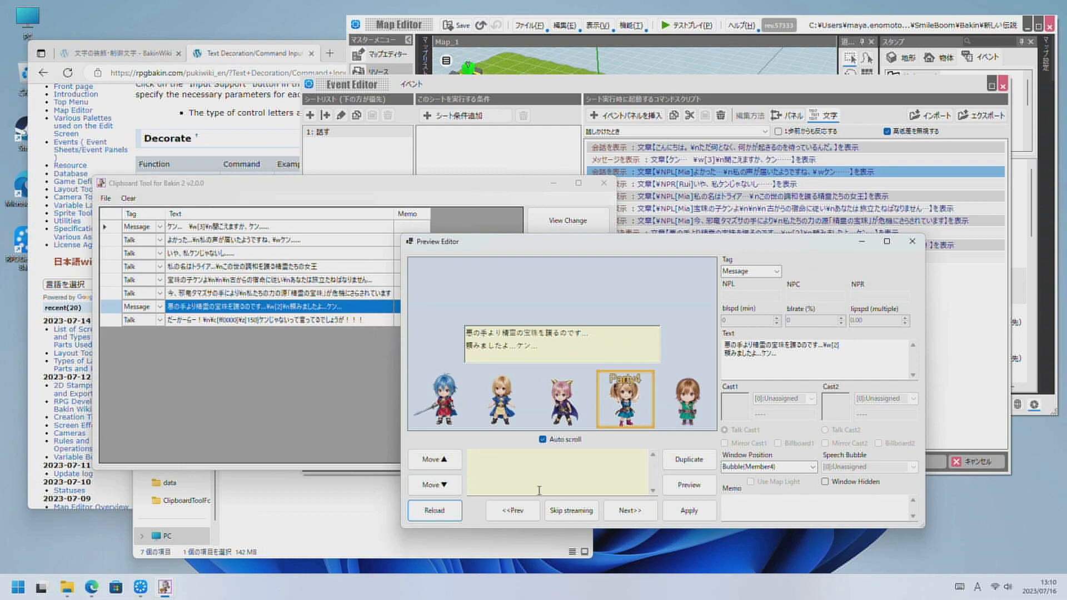
Check the preceding Event bubble scene, return to the Bubble(Member4) message, apply it, and duplicate it twice.
{"action": "left_click", "coordinate": [512, 511]}
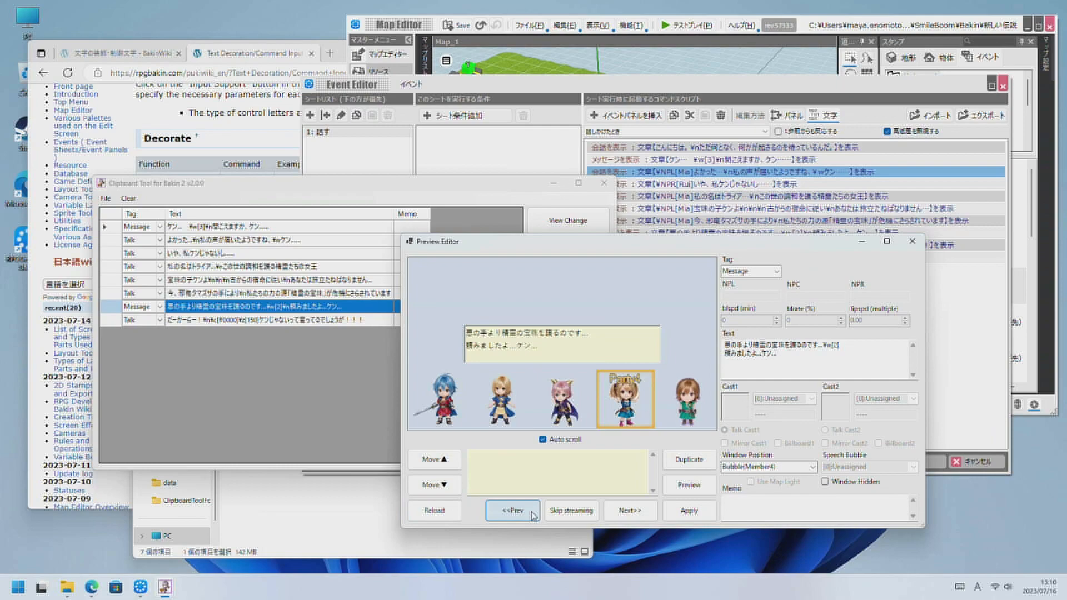
{"action": "left_click", "coordinate": [623, 515]}
{"action": "left_click", "coordinate": [684, 512]}
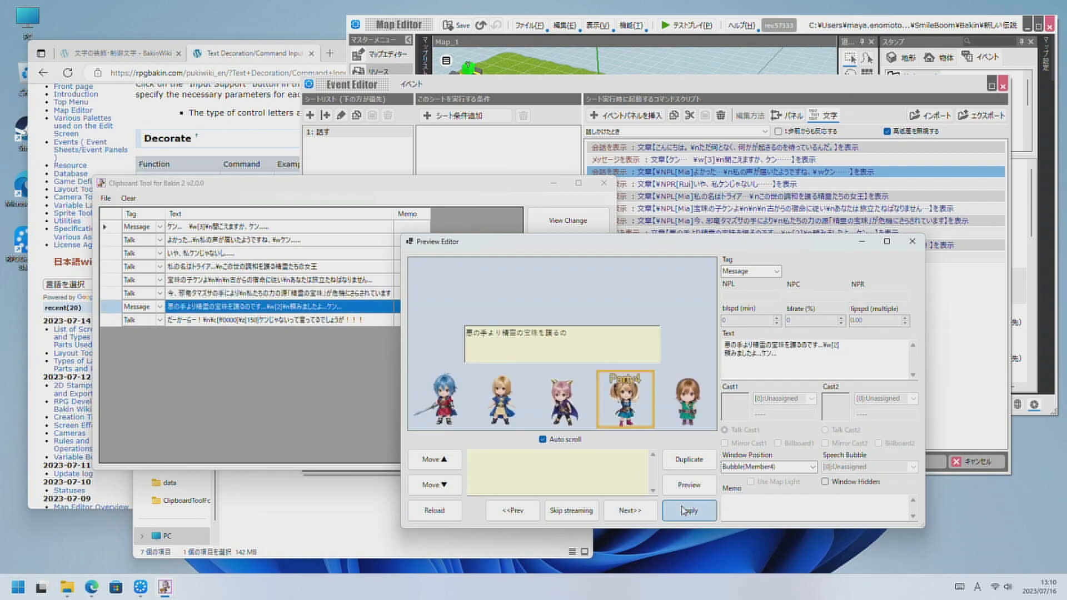
{"action": "left_click", "coordinate": [690, 464]}
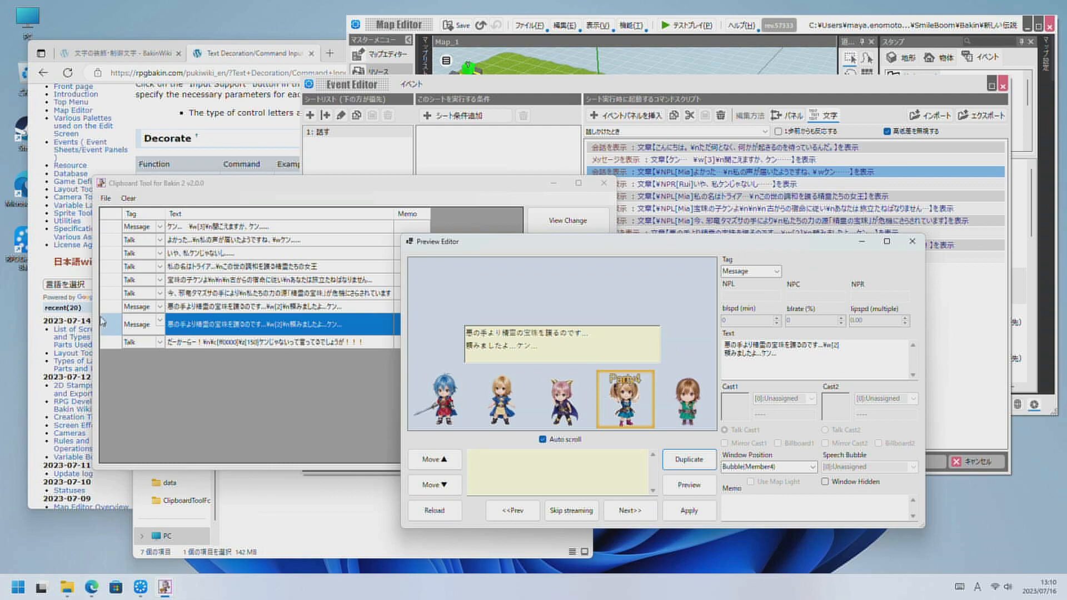
{"action": "left_click", "coordinate": [681, 459]}
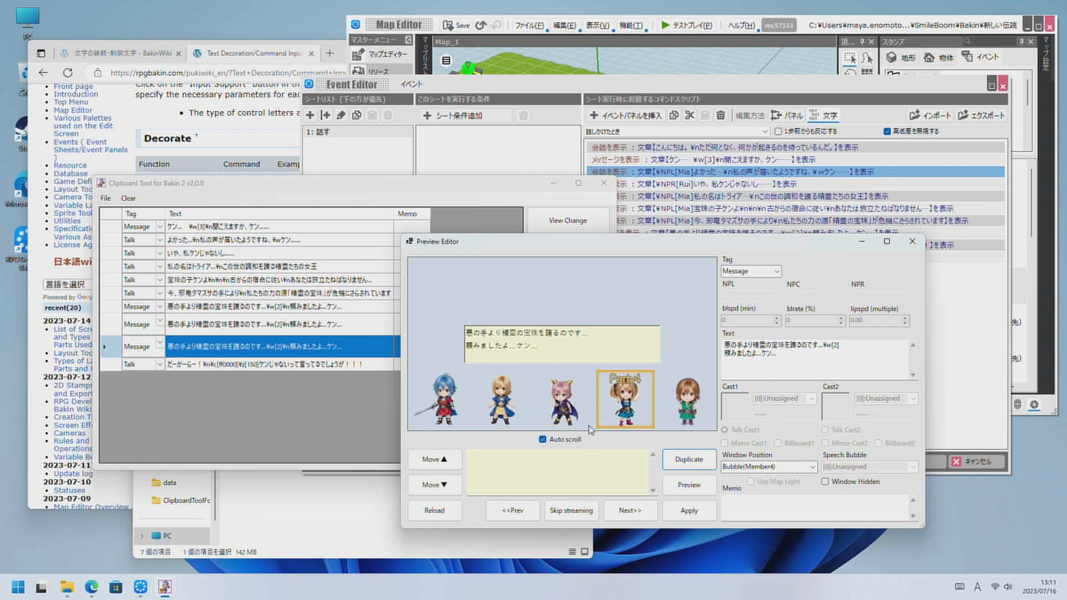
Set the last duplicate's window position to Bubble(Member3) and go back to the duplicate before it.
{"action": "left_click", "coordinate": [801, 467]}
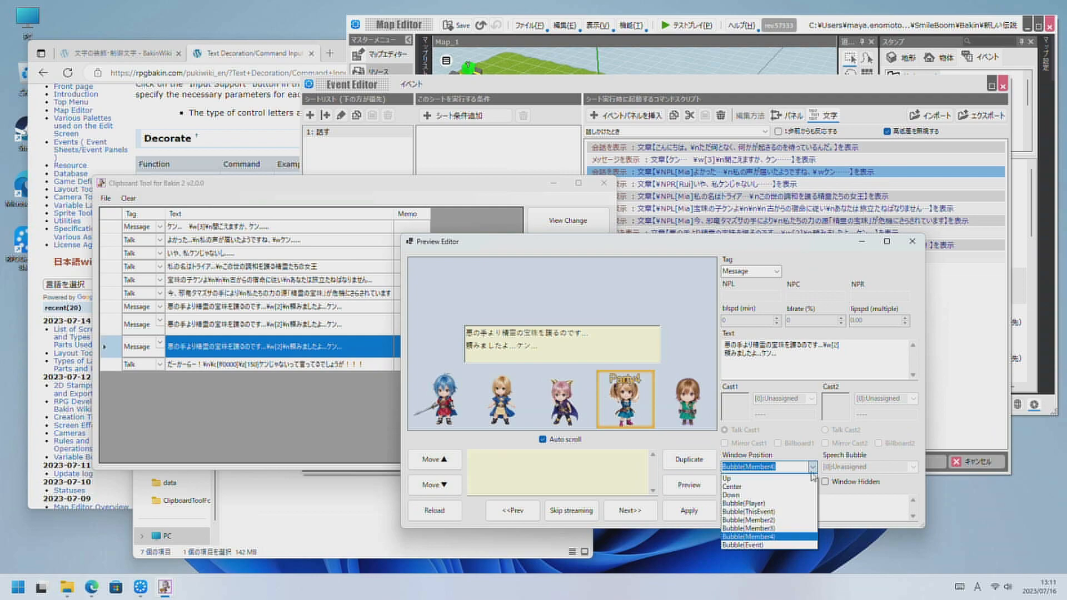
{"action": "left_click", "coordinate": [788, 528]}
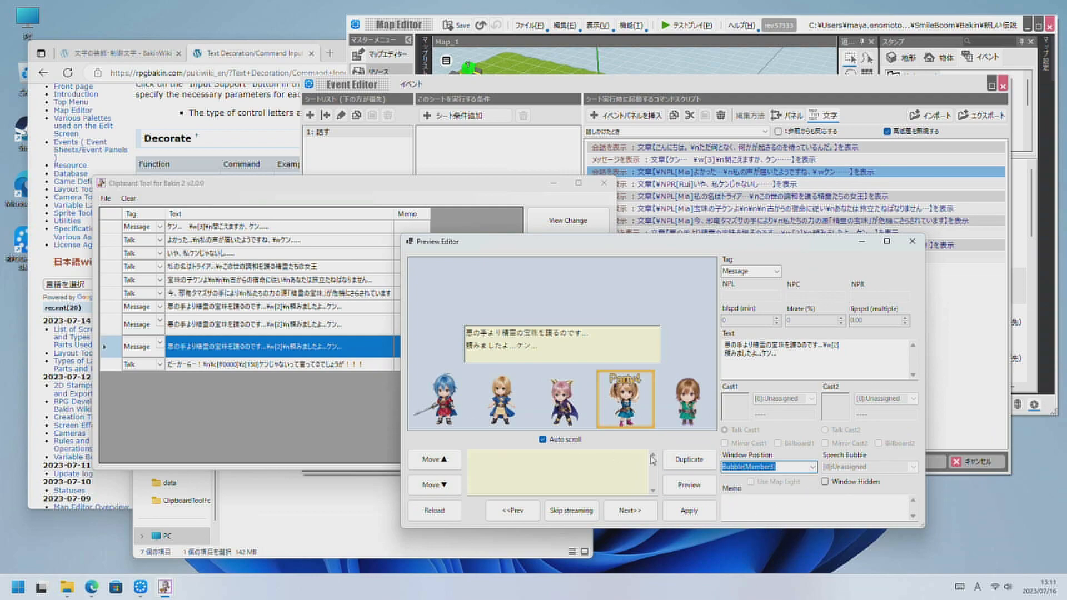
{"action": "left_click", "coordinate": [513, 510]}
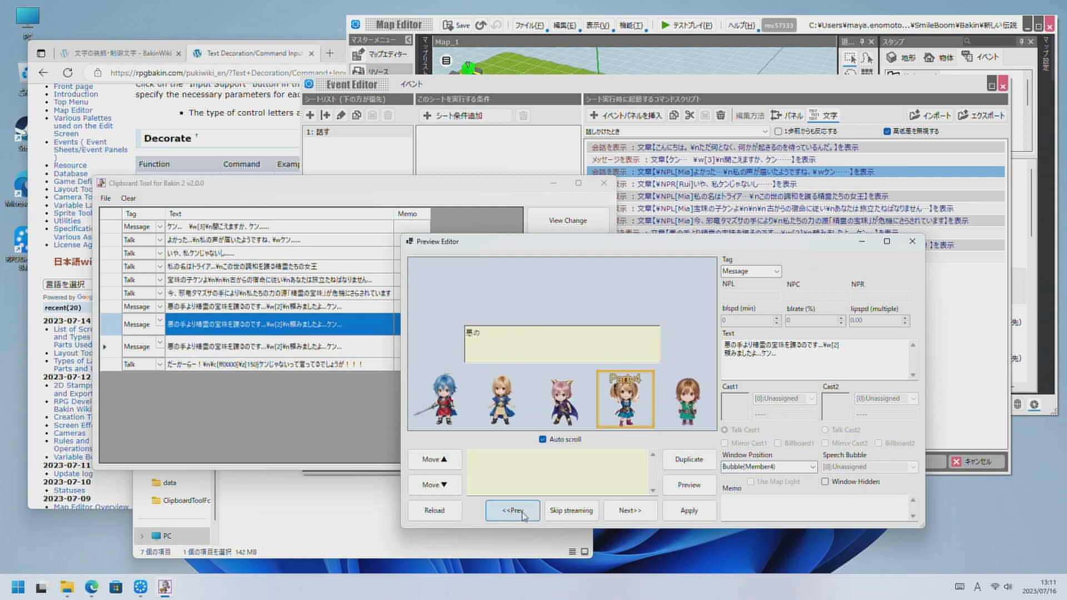
Set the current duplicate's window position to Bubble(Member2), apply it, and go back to the original Bubble(Member4) message.
{"action": "left_click", "coordinate": [813, 467]}
{"action": "left_click", "coordinate": [790, 517]}
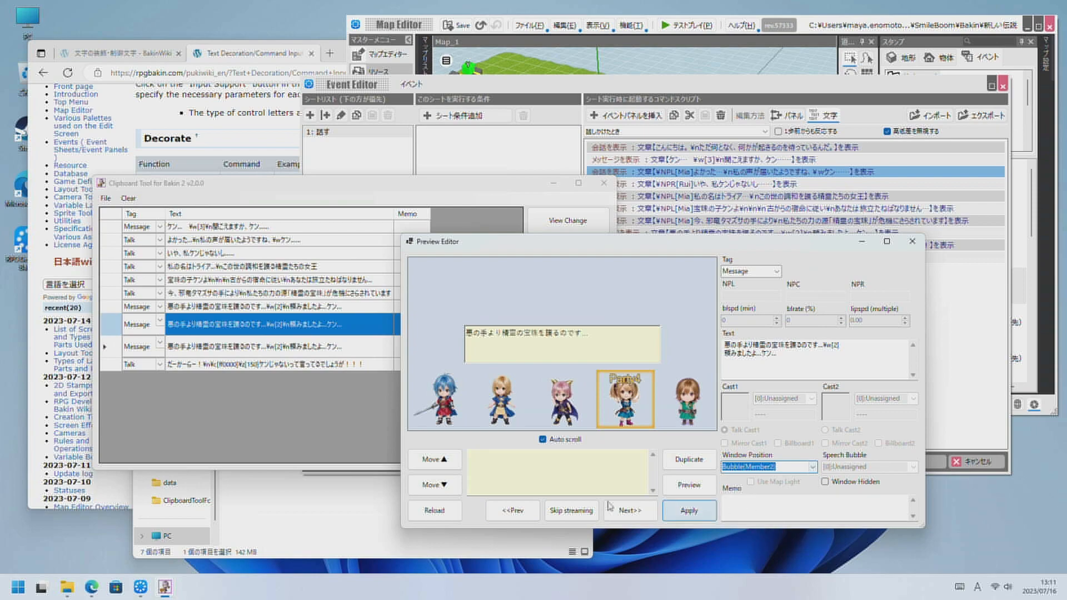
{"action": "left_click", "coordinate": [512, 510]}
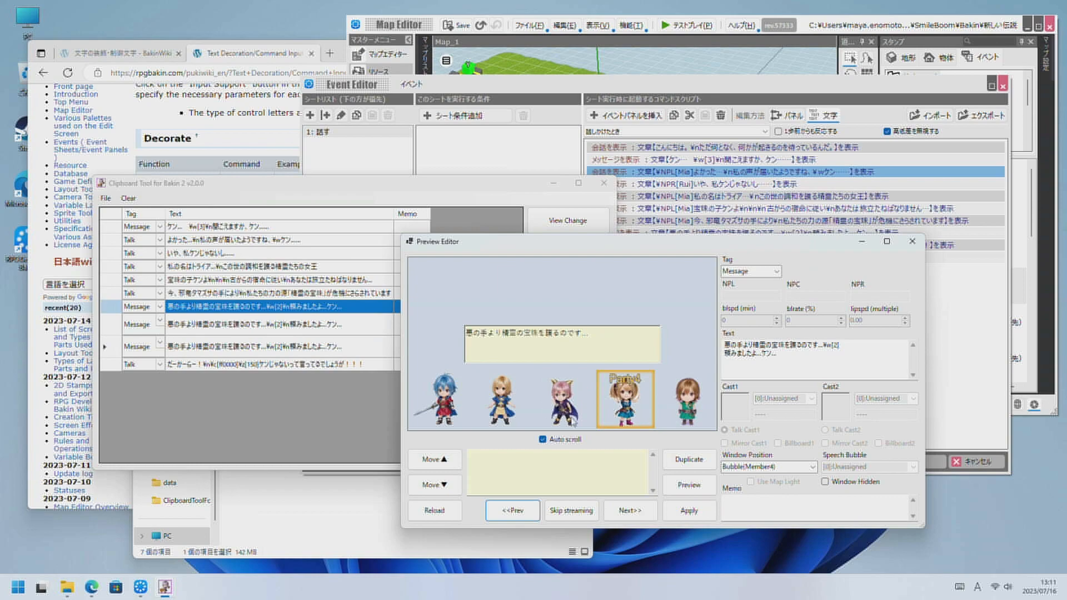
Preview the Bubble(Member4) message and step forward through its two duplicates to the last Talk scene.
{"action": "left_click", "coordinate": [689, 484]}
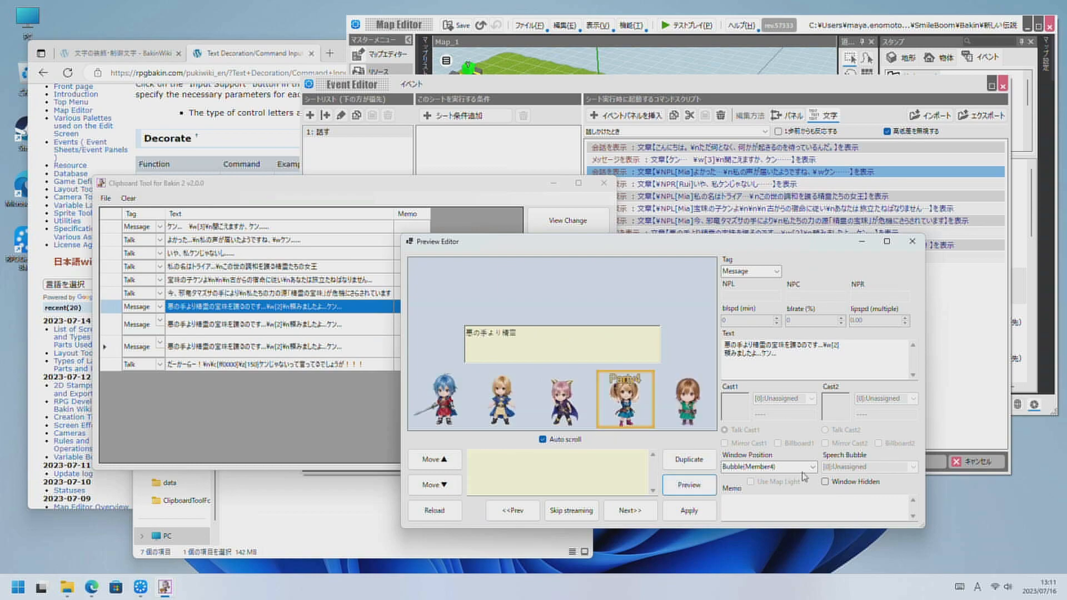
{"action": "left_click", "coordinate": [629, 511]}
{"action": "left_click", "coordinate": [628, 511]}
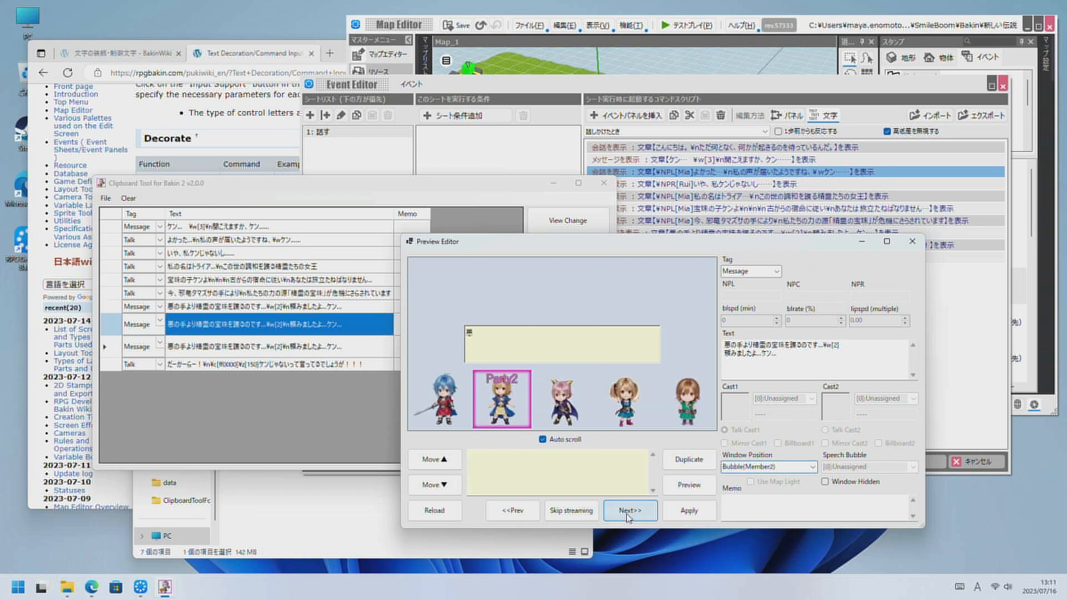
{"action": "left_click", "coordinate": [629, 511]}
{"action": "left_click", "coordinate": [628, 512]}
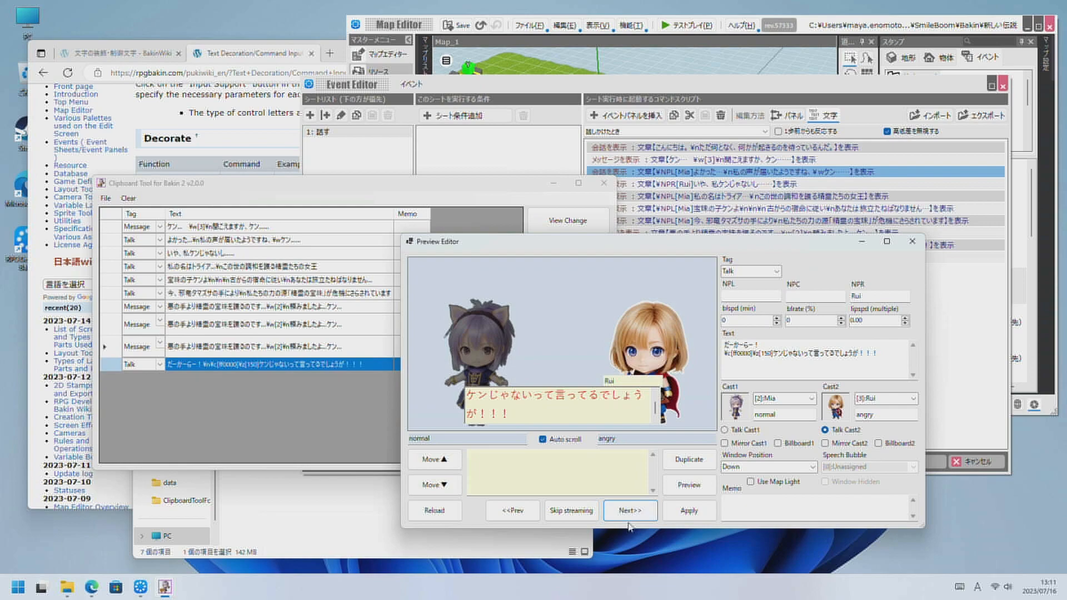
Duplicate the last Talk scene and erase all of the duplicate's text.
{"action": "left_click", "coordinate": [689, 459]}
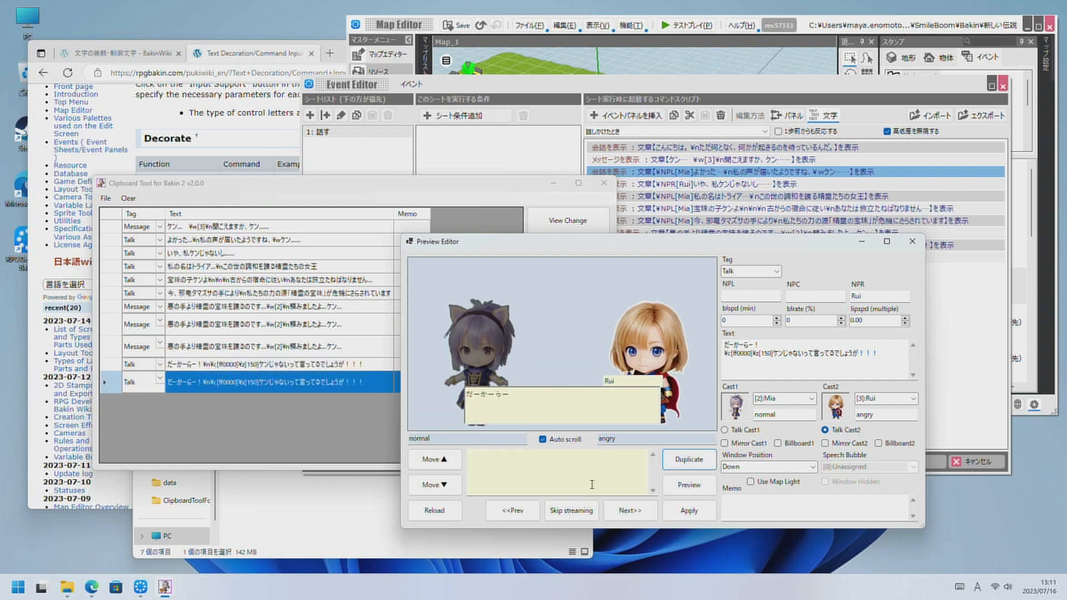
{"action": "left_click_drag", "start_coordinate": [885, 367], "coordinate": [589, 291]}
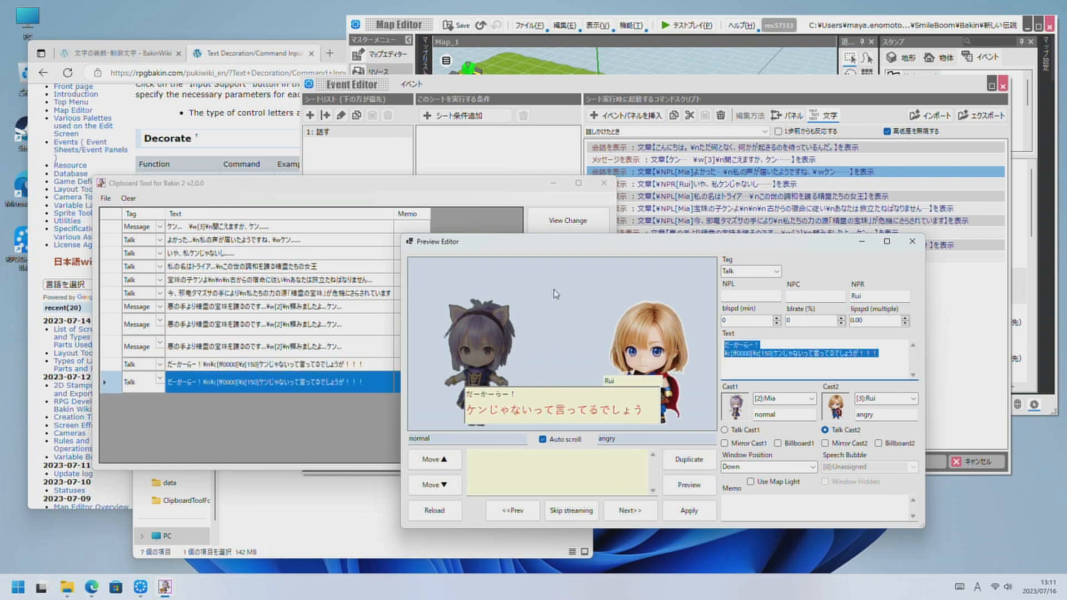
{"action": "key", "text": "Delete"}
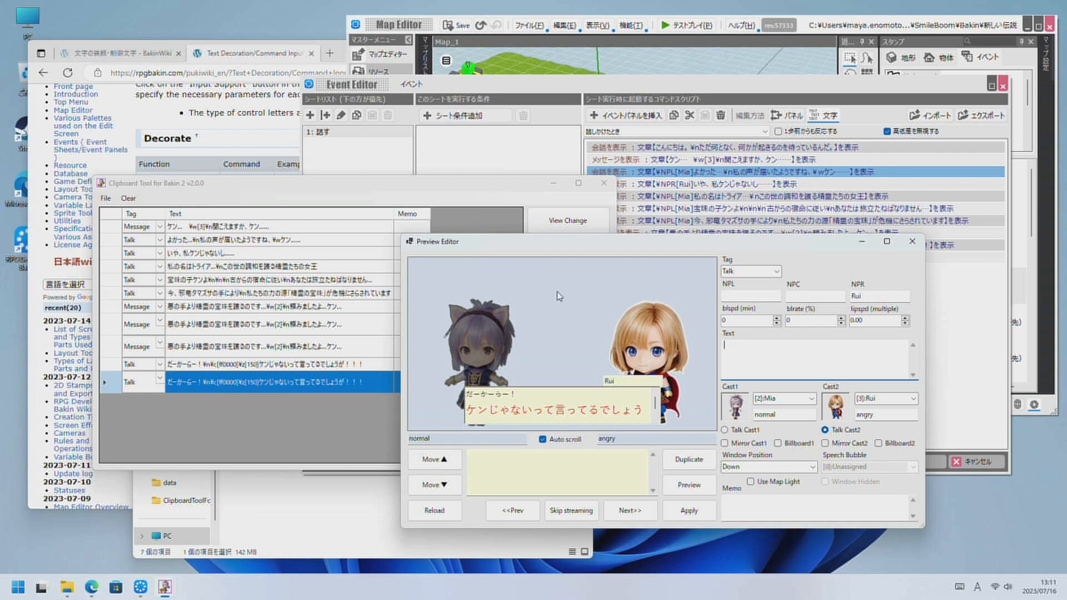
Copy the bold example \b太字\b from the Japanese BakinWiki page into the scene's empty text, without leading blanks.
{"action": "left_click", "coordinate": [273, 53]}
{"action": "left_click_drag", "start_coordinate": [311, 190], "coordinate": [271, 188]}
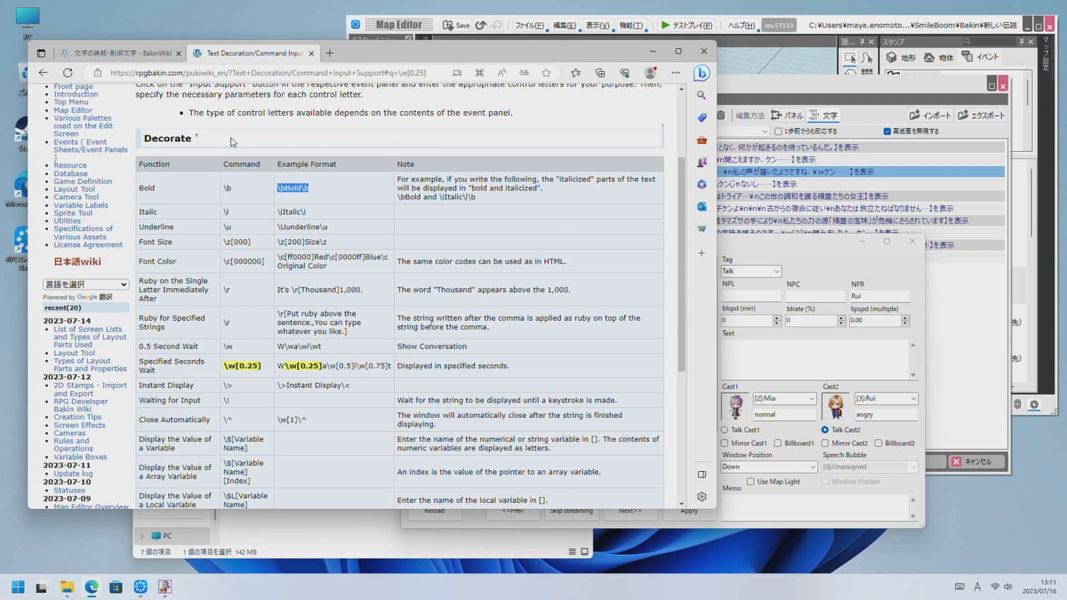
{"action": "left_click", "coordinate": [119, 55]}
{"action": "left_click_drag", "start_coordinate": [315, 234], "coordinate": [260, 223]}
{"action": "key", "text": "ctrl+c"}
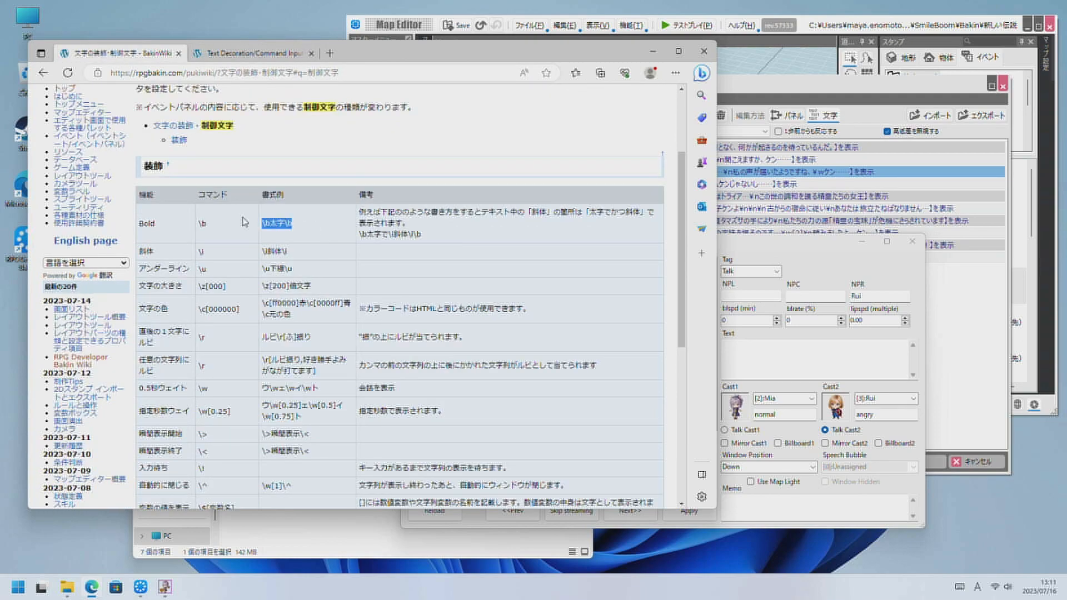
{"action": "left_click", "coordinate": [770, 361]}
{"action": "key", "text": "ctrl+v"}
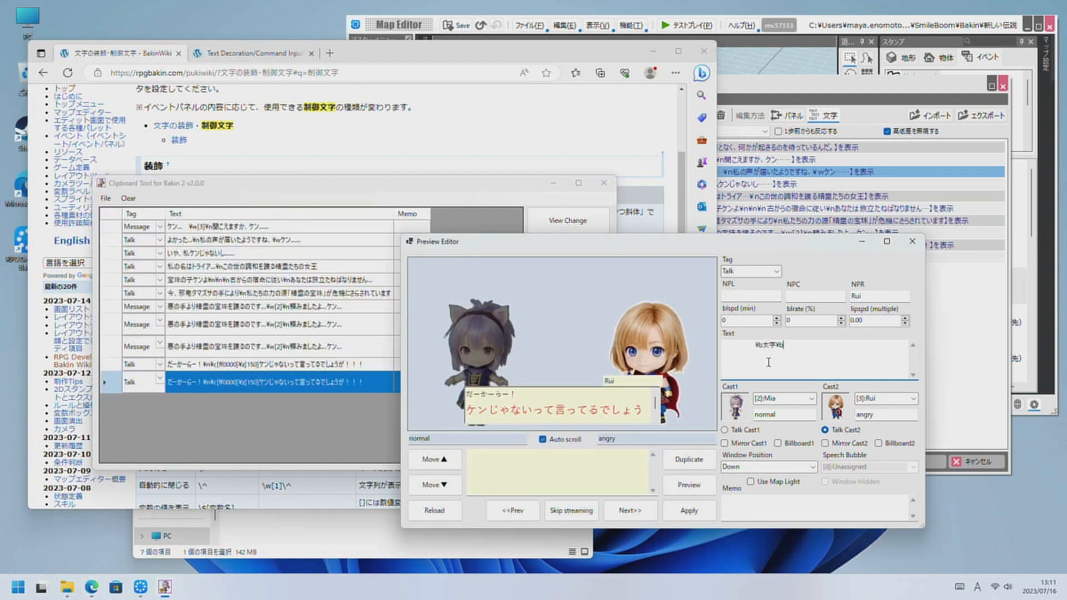
{"action": "left_click_drag", "start_coordinate": [755, 347], "coordinate": [711, 347]}
{"action": "key", "text": "BackSpace"}
Copy the italic example \i斜体\i and the underline example \u下線\u from the wiki and append both to the scene's text.
{"action": "left_click", "coordinate": [359, 101]}
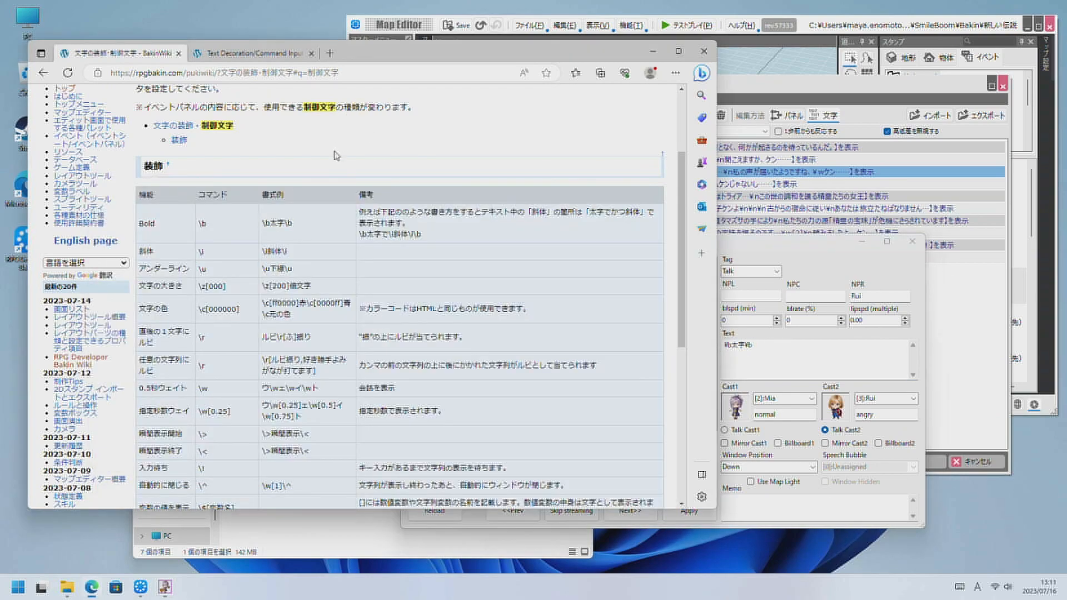
{"action": "left_click_drag", "start_coordinate": [288, 251], "coordinate": [261, 252]}
{"action": "key", "text": "ctrl+c"}
{"action": "left_click", "coordinate": [356, 107]}
{"action": "left_click_drag", "start_coordinate": [293, 269], "coordinate": [262, 269]}
{"action": "key", "text": "ctrl+c"}
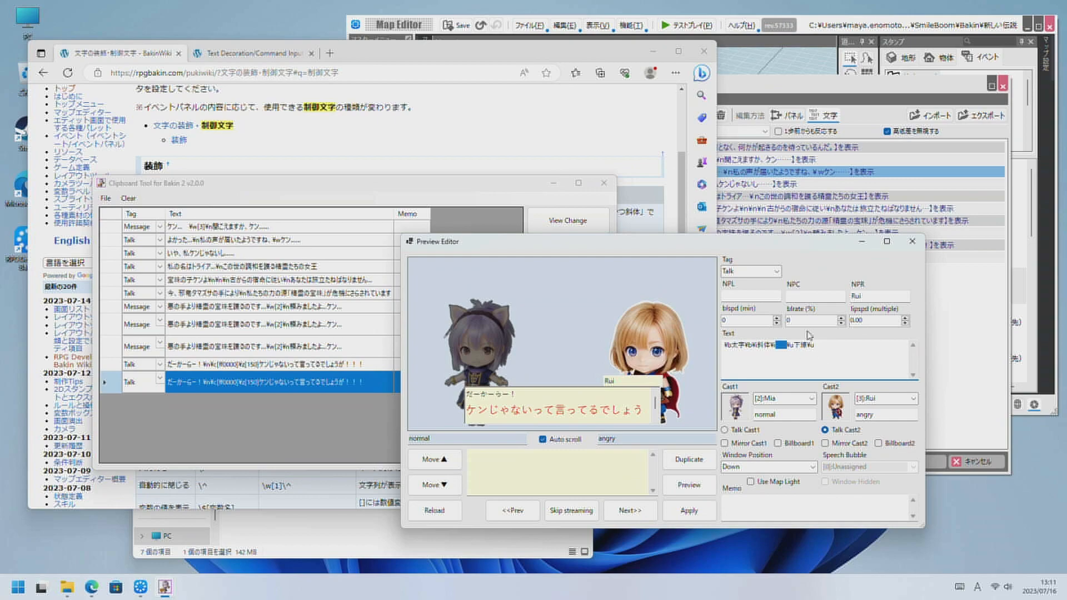
Copy the wiki's font-size example \z[200]倍文字 and place it twice on a second line of the scene's text.
{"action": "left_click", "coordinate": [358, 142]}
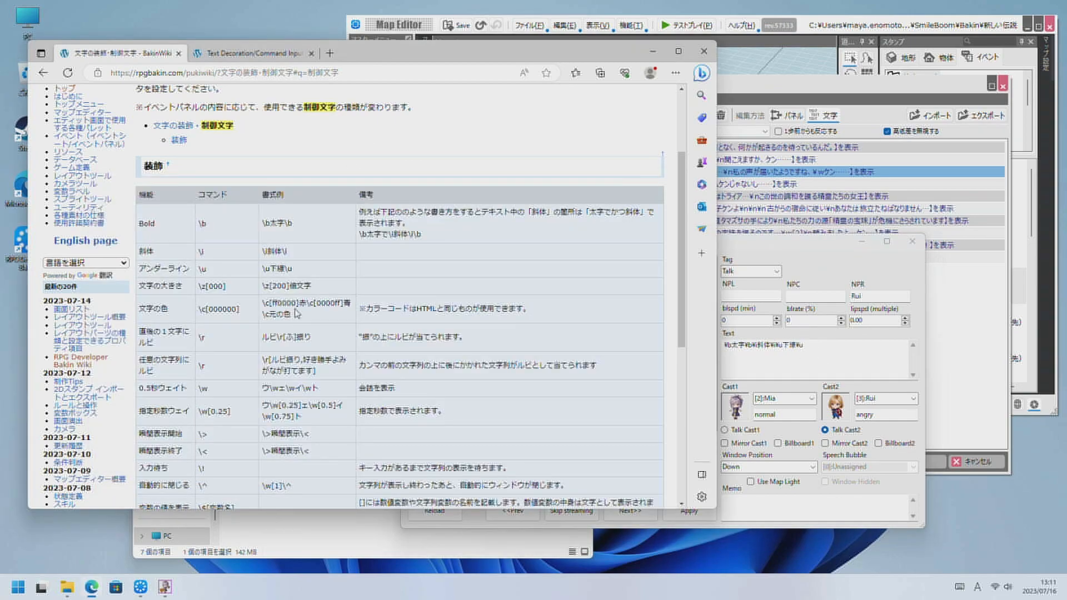
{"action": "left_click_drag", "start_coordinate": [311, 286], "coordinate": [260, 287]}
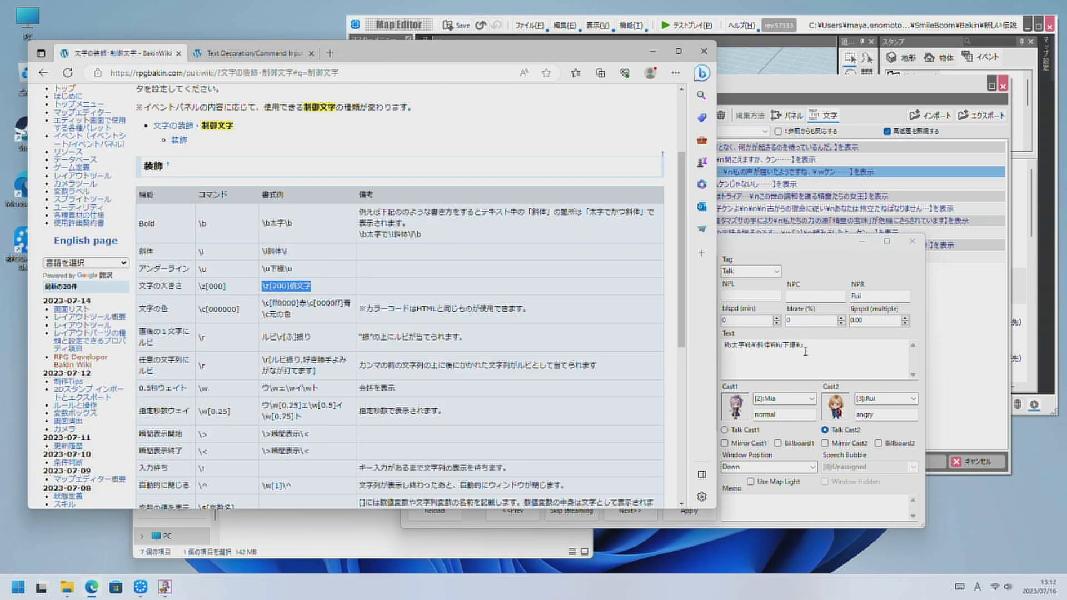
{"action": "key", "text": "ctrl+c"}
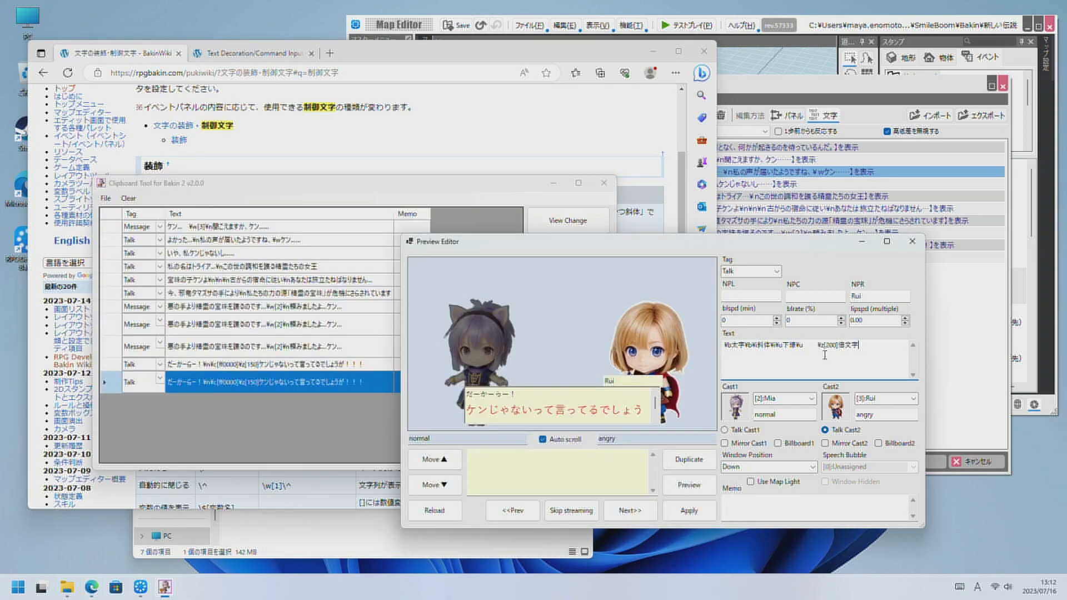
{"action": "left_click", "coordinate": [825, 345]}
{"action": "key", "text": "Return"}
{"action": "key", "text": "ctrl+v"}
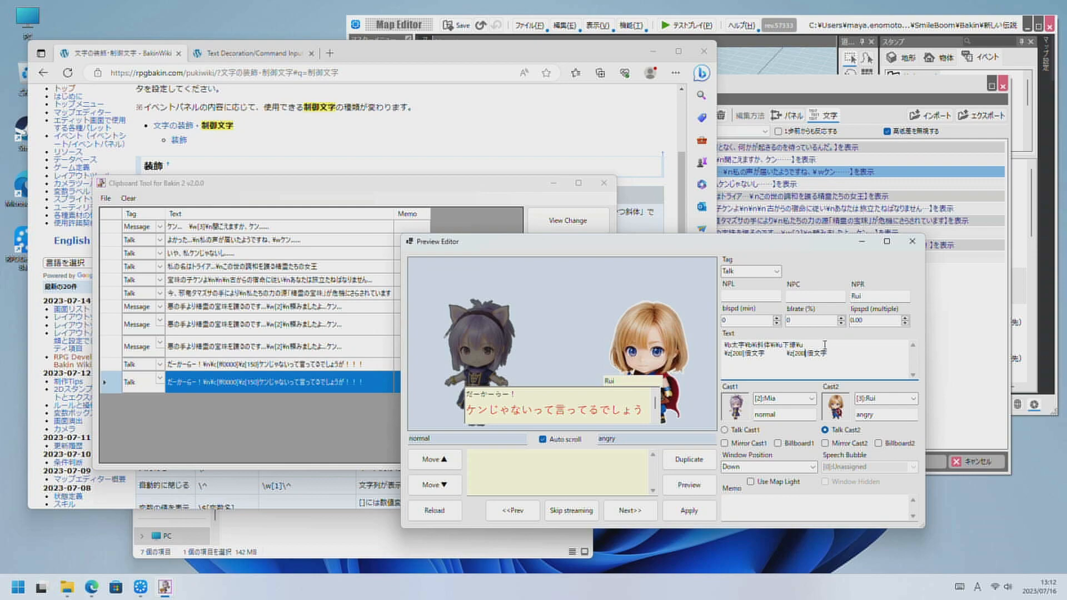
Change the second font-size code to \z[100], remove the blanks before it, and preview the scene.
{"action": "key", "text": "BackSpace"}
{"action": "key", "text": "Delete"}
{"action": "type", "text": "1"}
{"action": "left_click", "coordinate": [688, 485]}
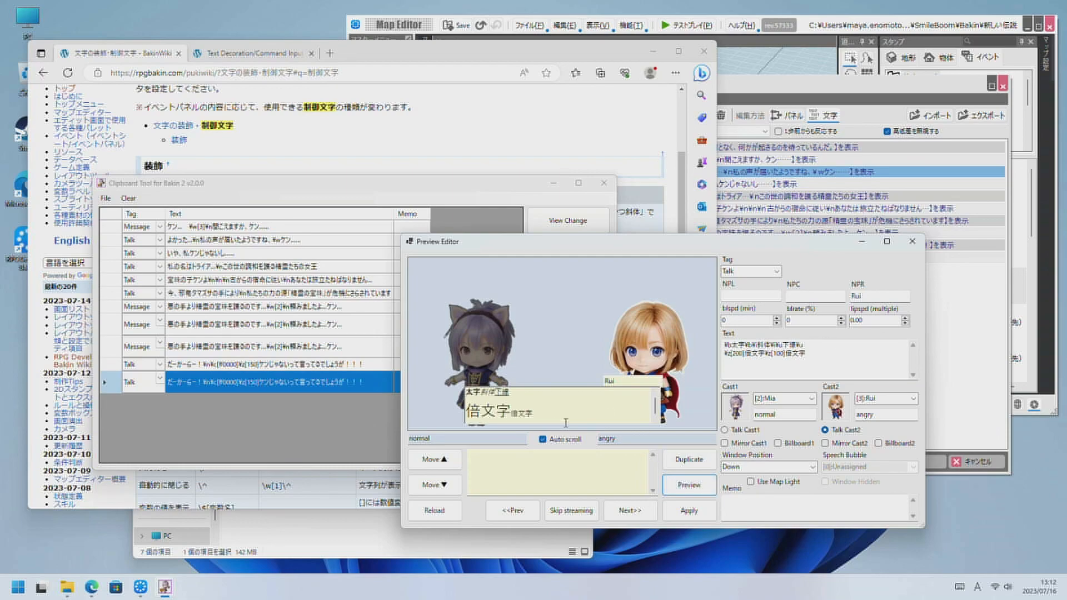
Copy the single-letter ruby example ルビ\r[ふ]振り from the wiki and add it as a third line of the text.
{"action": "left_click", "coordinate": [271, 126]}
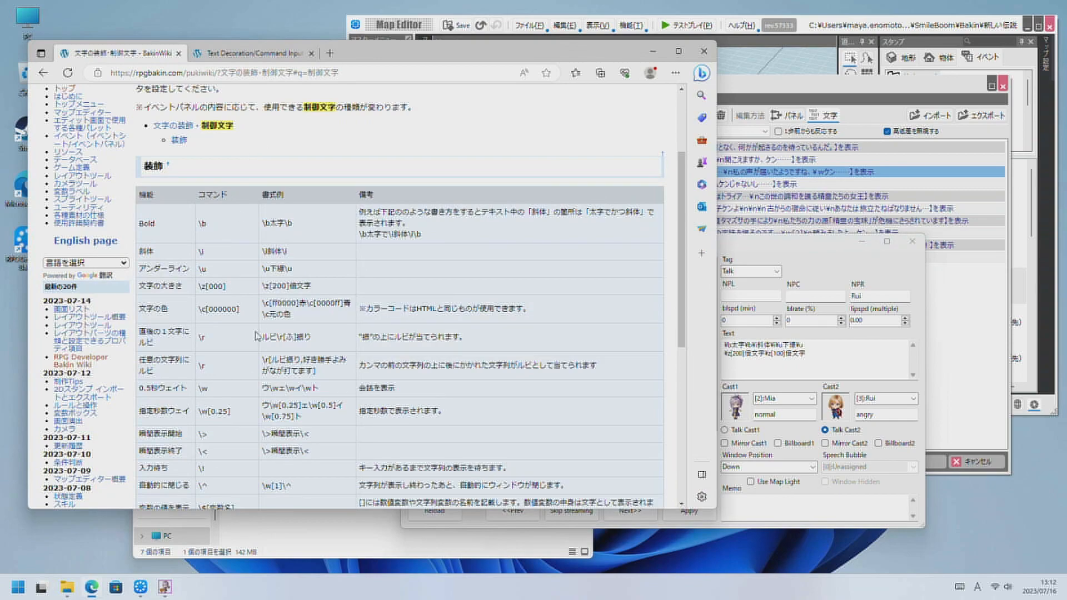
{"action": "left_click_drag", "start_coordinate": [332, 351], "coordinate": [261, 349]}
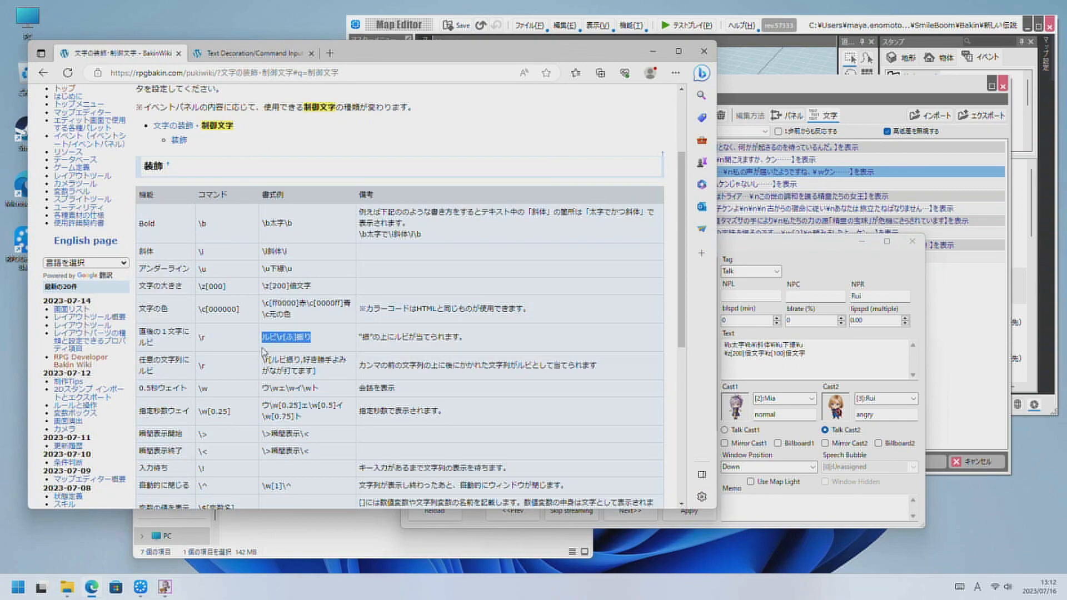
{"action": "left_click", "coordinate": [828, 365]}
{"action": "key", "text": "ctrl+a"}
{"action": "key", "text": "ctrl+v"}
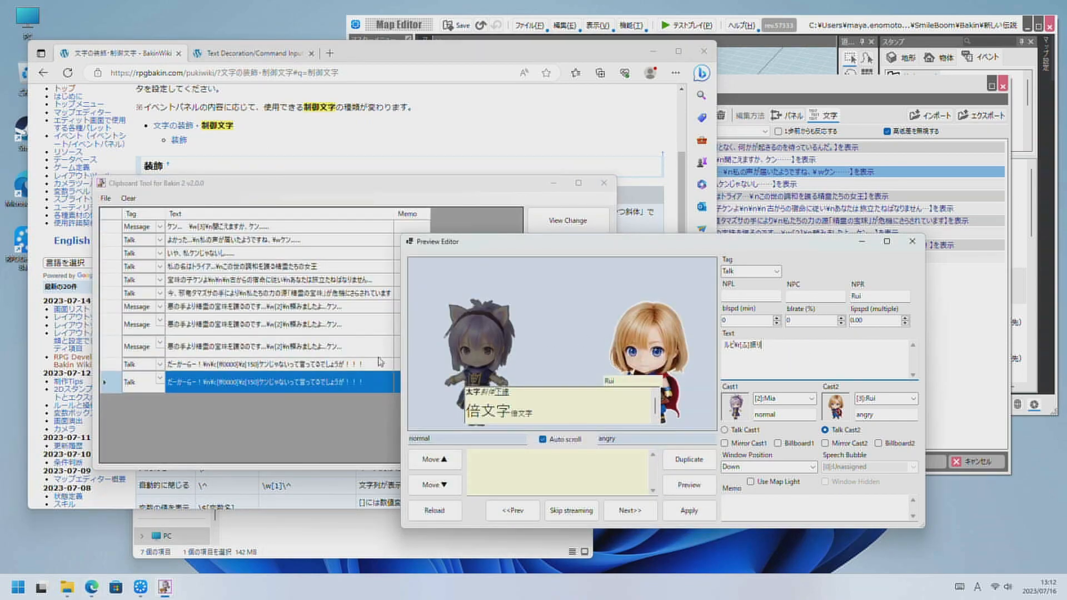
{"action": "key", "text": "ctrl+a"}
{"action": "key", "text": "ctrl+v"}
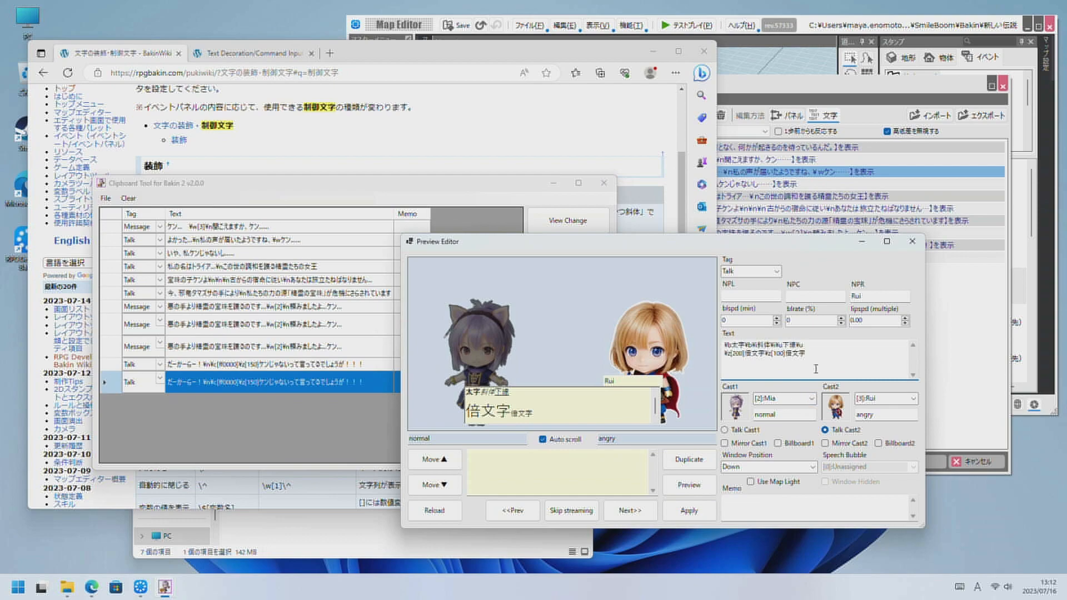
{"action": "key", "text": "ctrl+v"}
Append the wiki's string ruby example \r[ルビ振り,好き勝手よみがなが打てます] to the third line and check it in the preview.
{"action": "left_click", "coordinate": [362, 161]}
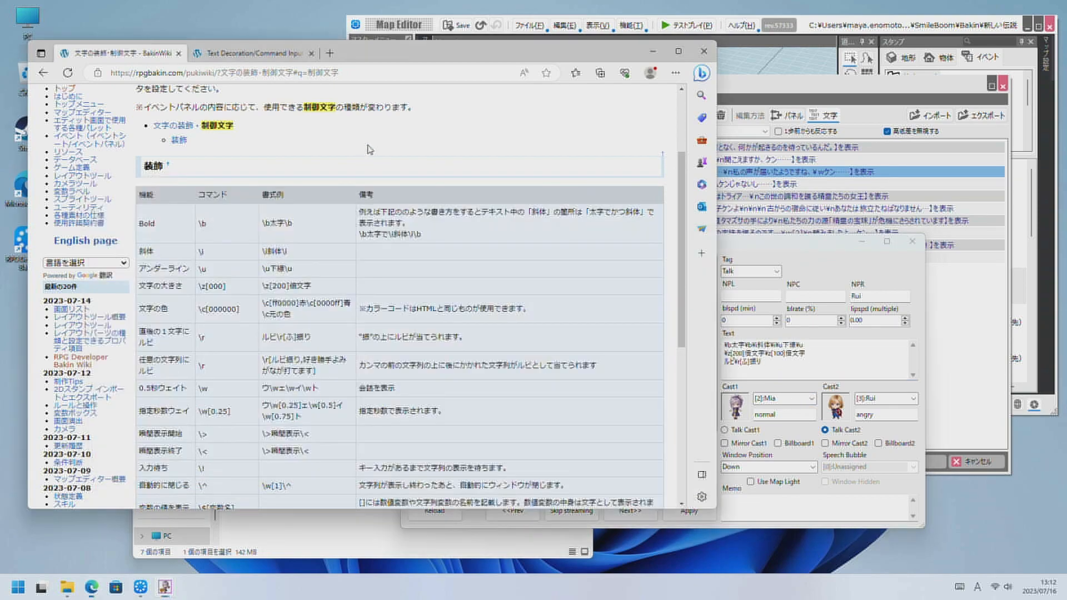
{"action": "left_click_drag", "start_coordinate": [316, 371], "coordinate": [268, 360]}
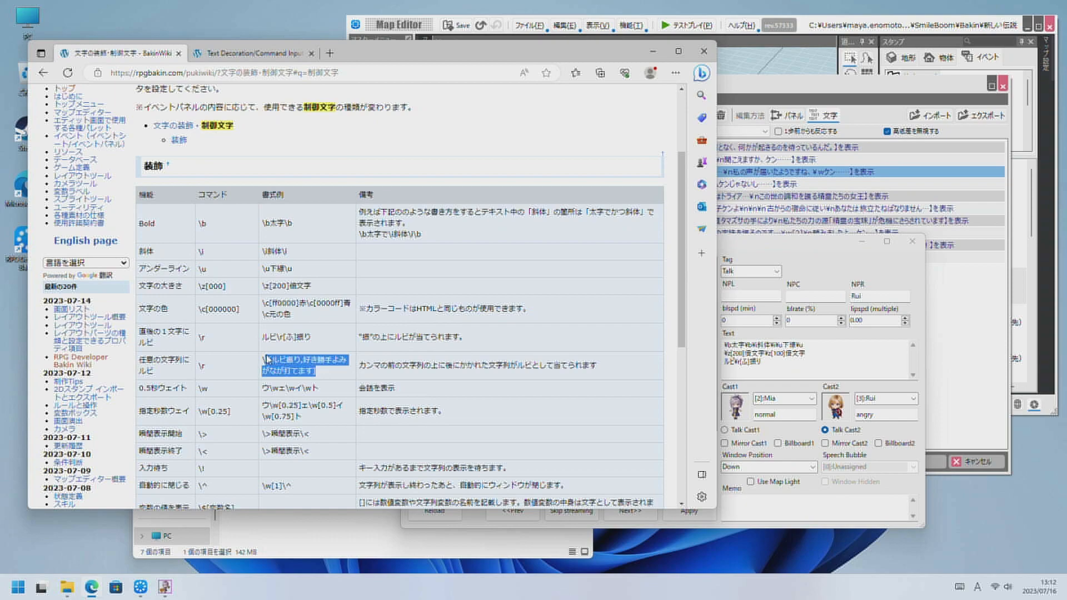
{"action": "left_click", "coordinate": [752, 374]}
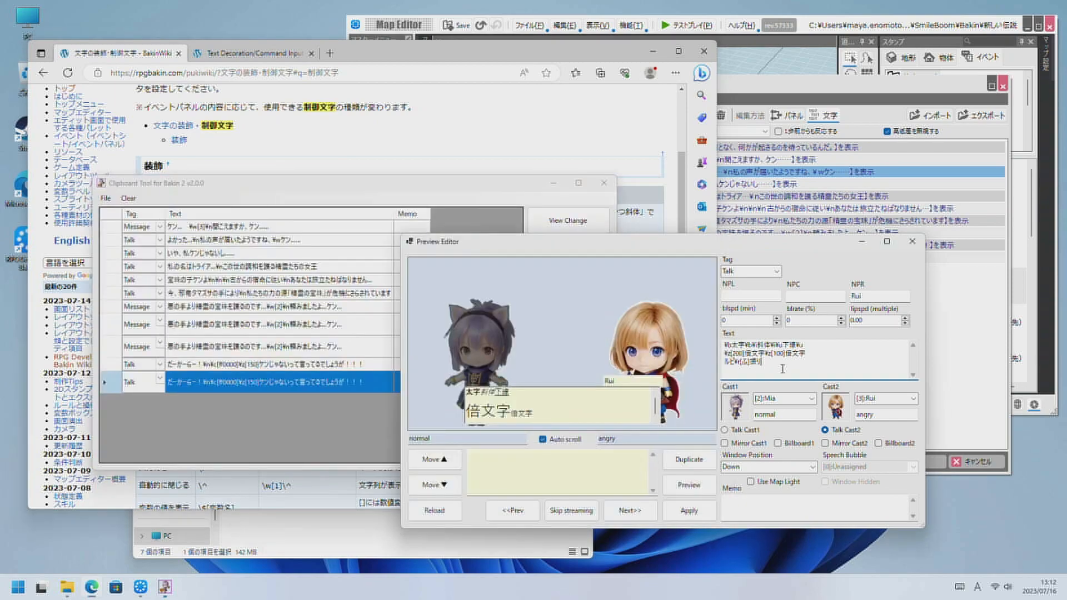
{"action": "key", "text": "ctrl+v"}
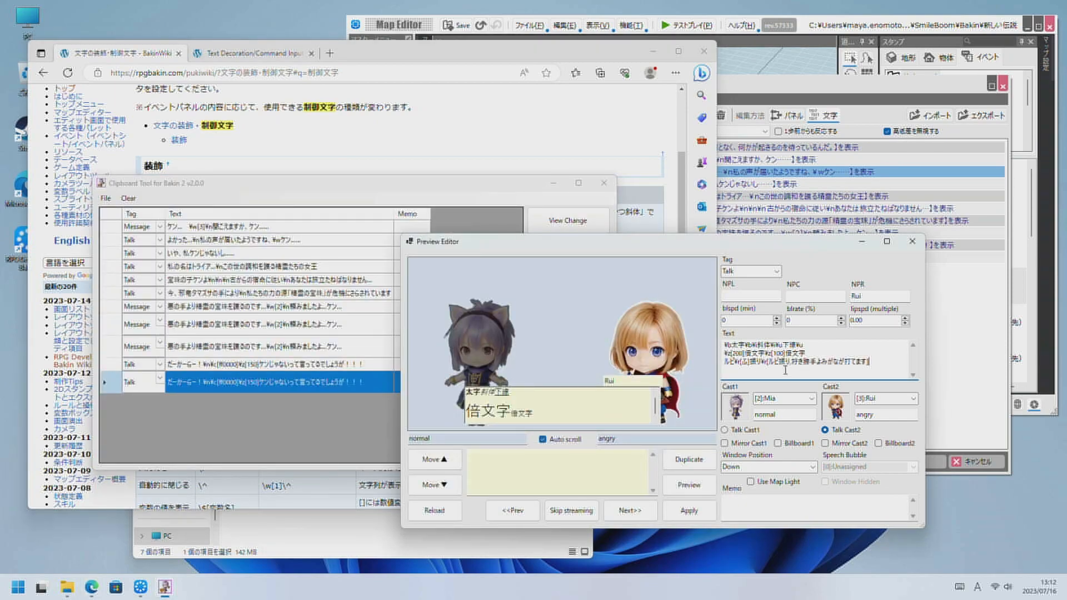
{"action": "left_click", "coordinate": [689, 485]}
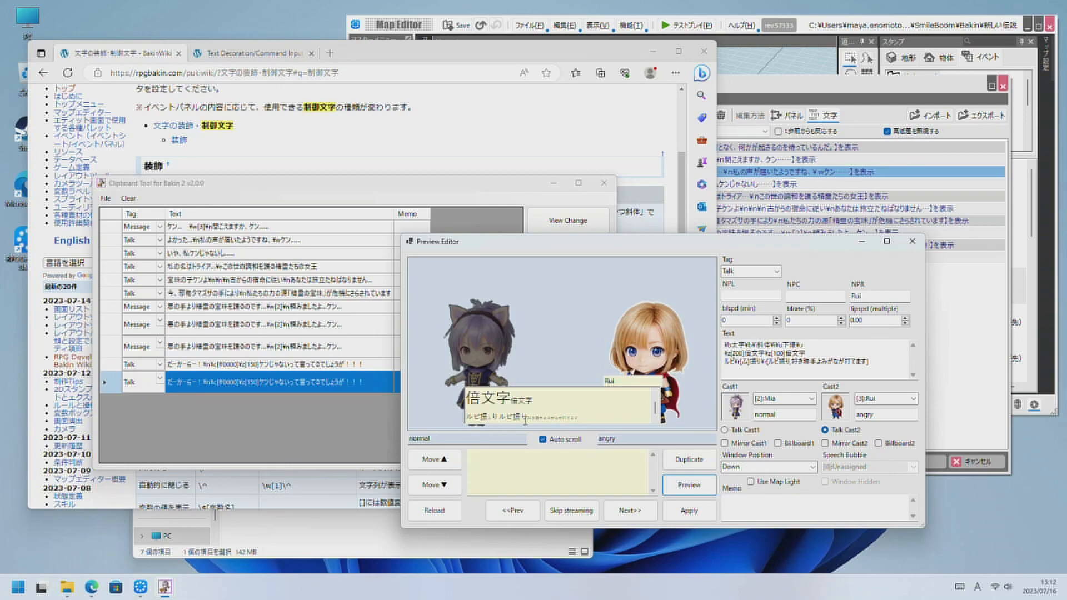
{"action": "left_click_drag", "start_coordinate": [527, 420], "coordinate": [581, 418]}
{"action": "left_click", "coordinate": [503, 418]}
Copy the instant display example \>瞬間表示\< from the wiki's control-character table.
{"action": "left_click", "coordinate": [415, 165]}
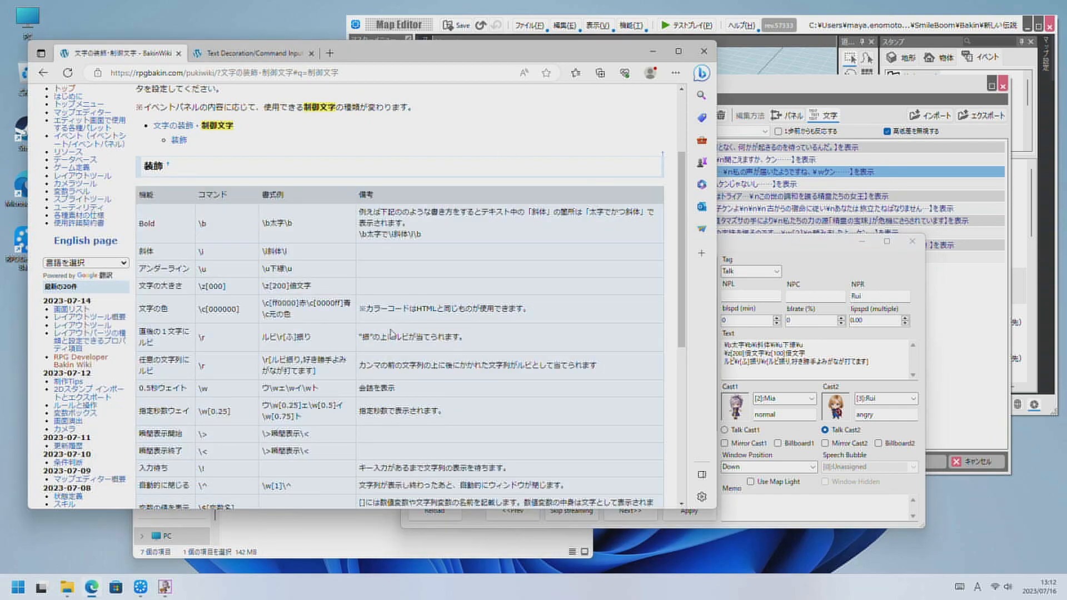
{"action": "scroll", "coordinate": [336, 380], "scroll_direction": "down", "scroll_amount": 2}
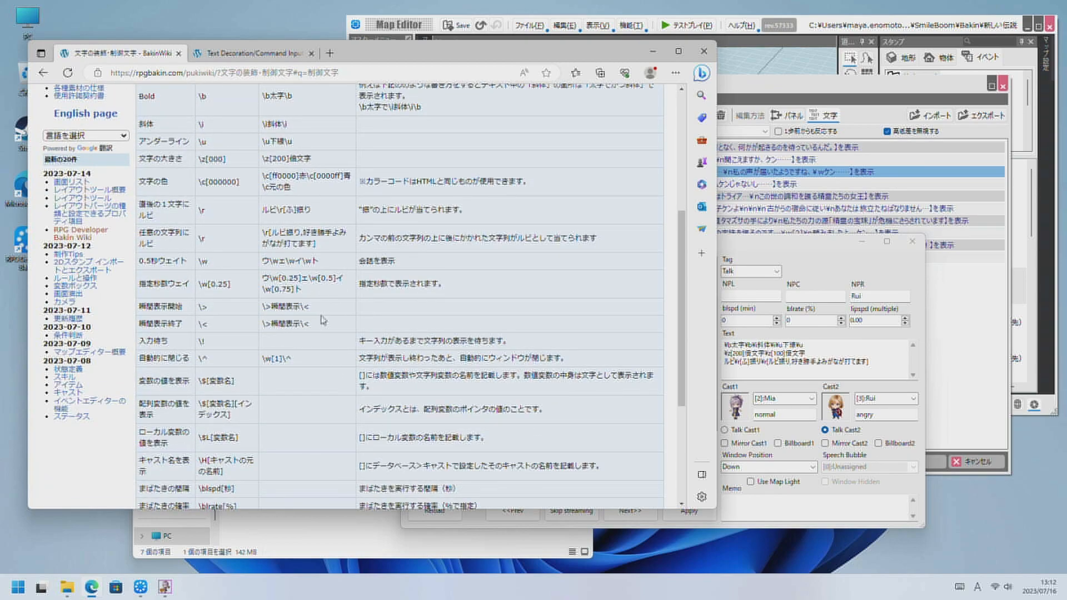
{"action": "left_click_drag", "start_coordinate": [321, 309], "coordinate": [261, 307]}
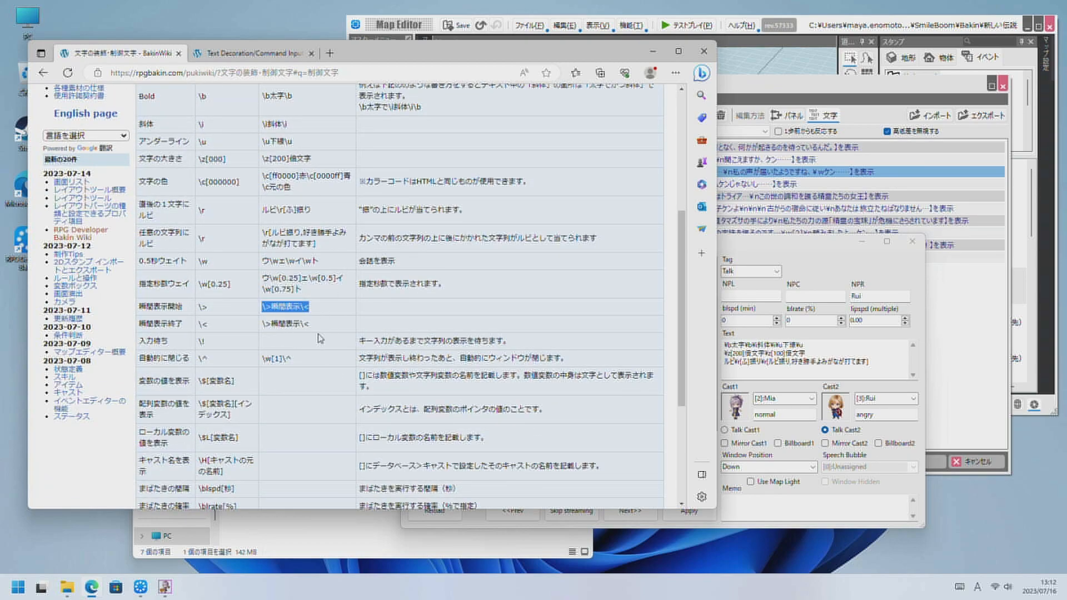
{"action": "left_click", "coordinate": [262, 349]}
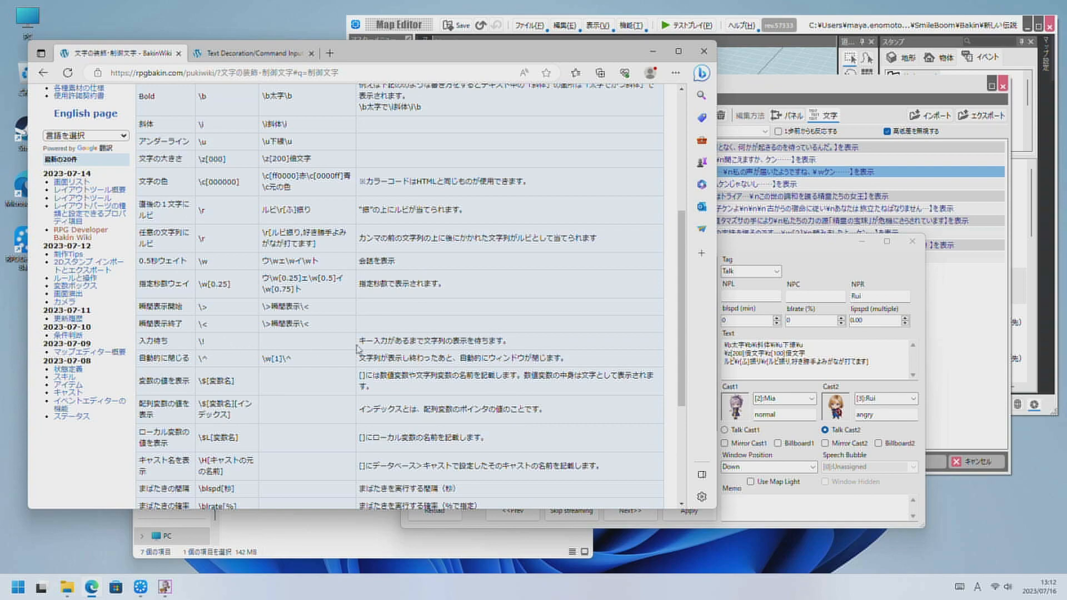
{"action": "left_click_drag", "start_coordinate": [324, 315], "coordinate": [262, 309]}
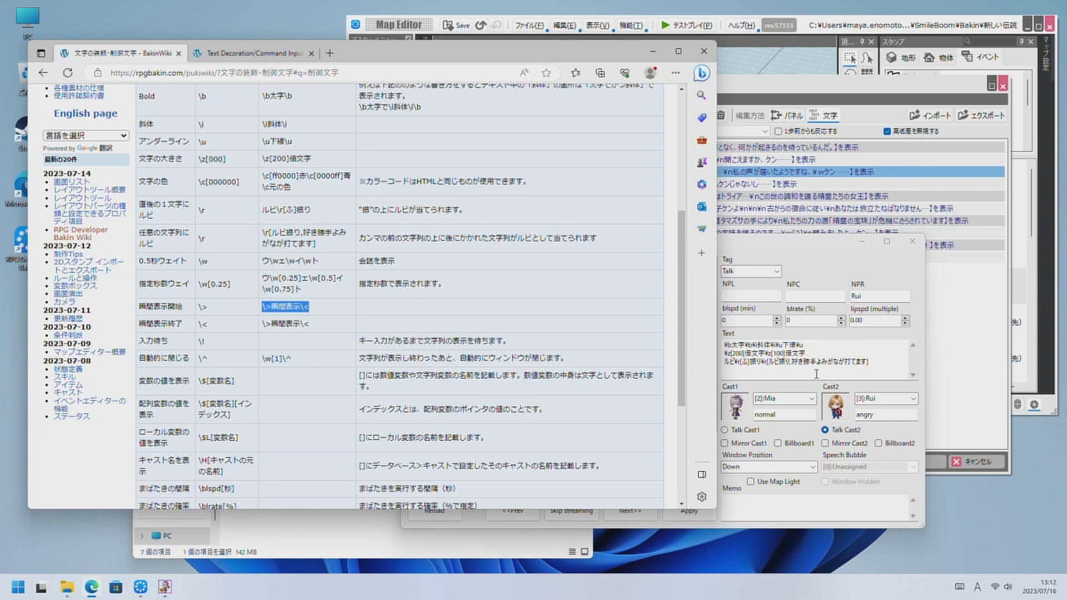
Join the font-size line to the first line and insert \>瞬間表示\< on its own line below, without leading blanks.
{"action": "left_click", "coordinate": [828, 357]}
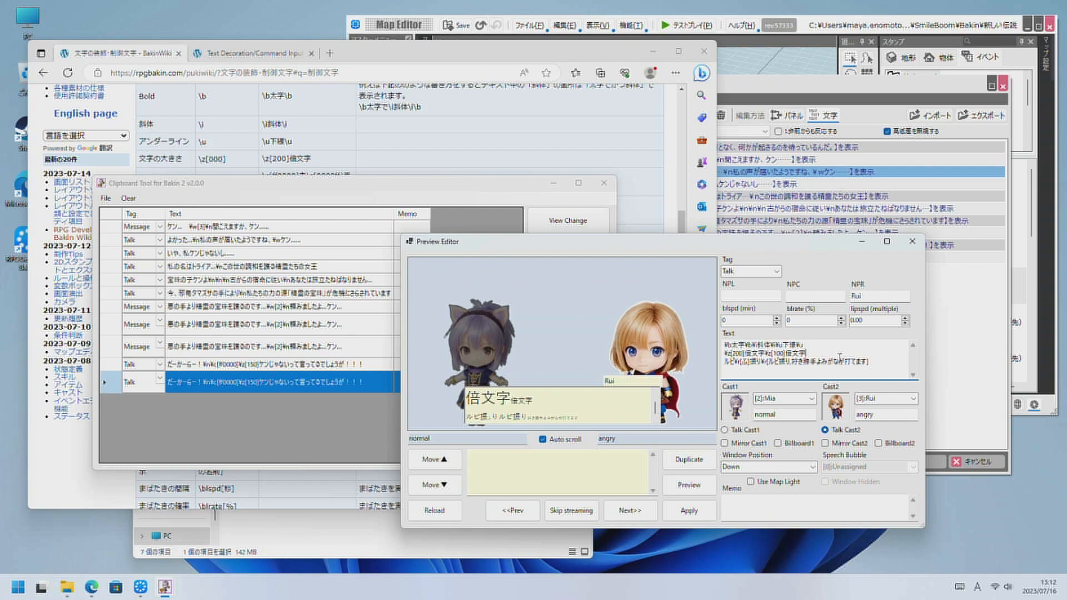
{"action": "double_click", "coordinate": [840, 357]}
{"action": "key", "text": "Home"}
{"action": "key", "text": "BackSpace"}
{"action": "key", "text": "End"}
{"action": "key", "text": "Return"}
{"action": "type", "text": "¥>瞬間表示¥<"}
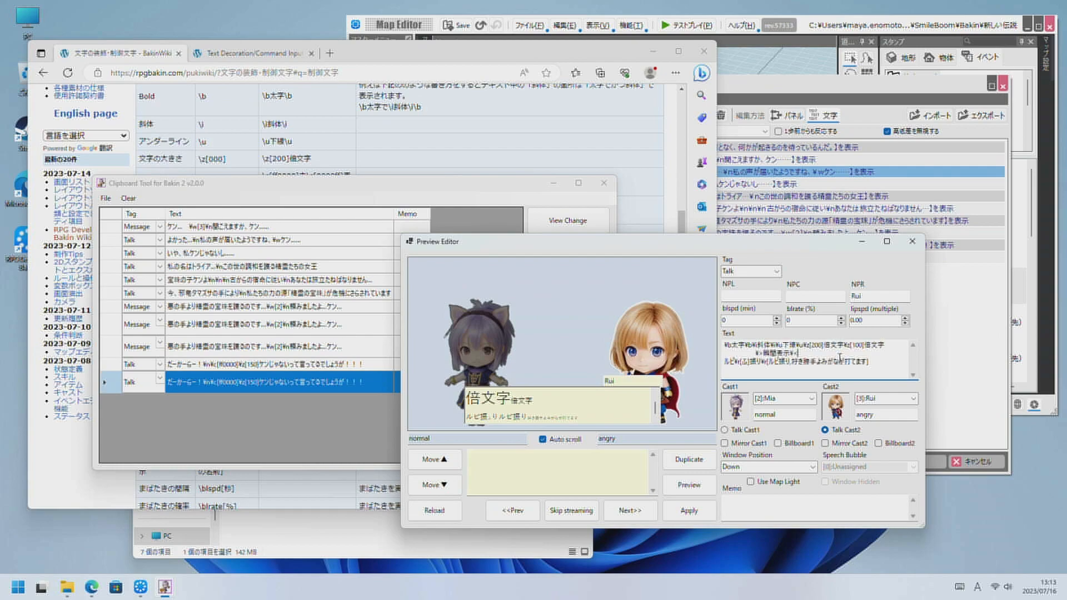
{"action": "key", "text": "shift+Right"}
{"action": "key", "text": "shift+Right"}
{"action": "key", "text": "Delete"}
{"action": "left_click", "coordinate": [239, 174]}
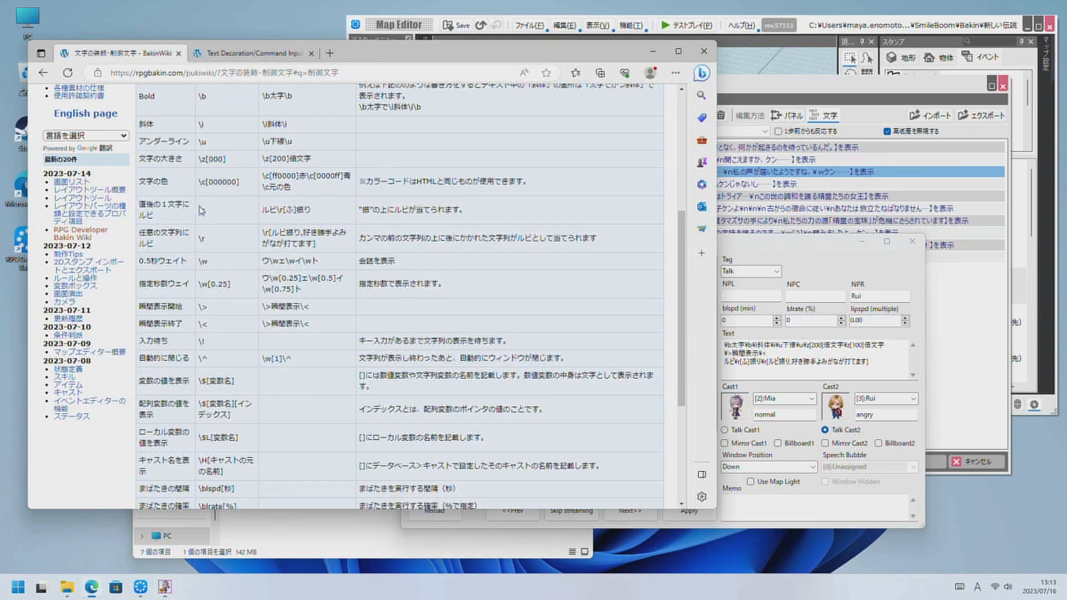
Copy the input-wait code \! from the wiki to the end of the 瞬間表示 line, and append the auto-close code \^ to the last line.
{"action": "double_click", "coordinate": [200, 340]}
{"action": "left_click", "coordinate": [810, 359]}
{"action": "type", "text": "¥!"}
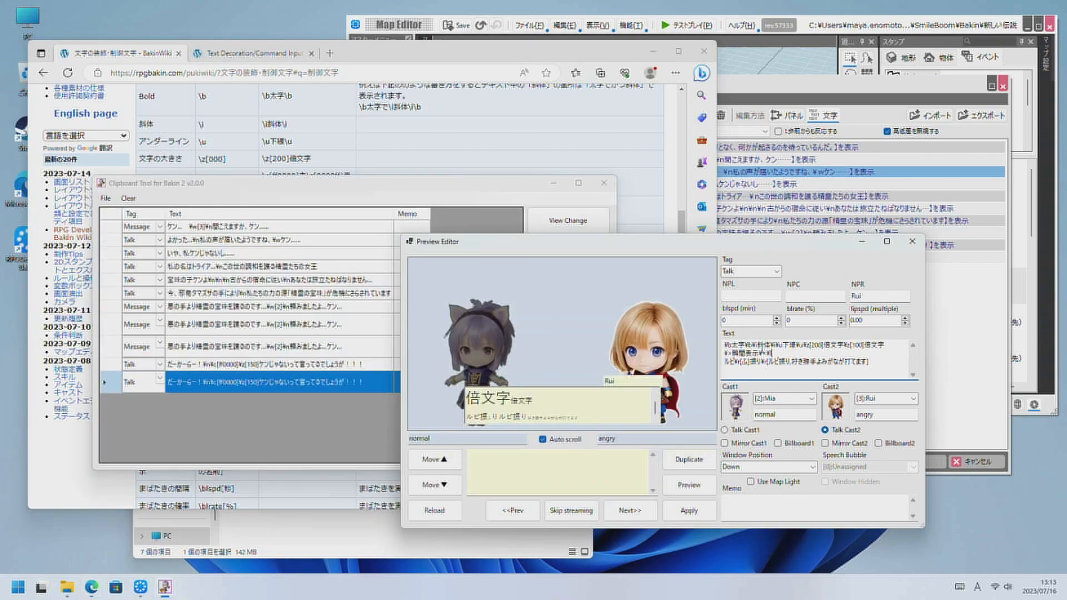
{"action": "left_click", "coordinate": [381, 162]}
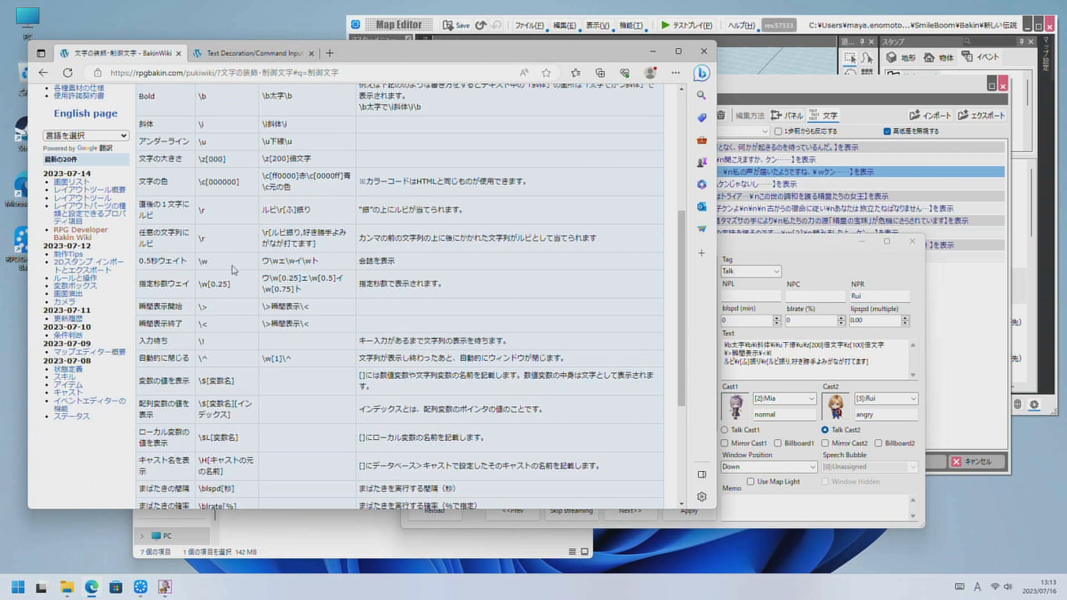
{"action": "double_click", "coordinate": [202, 359]}
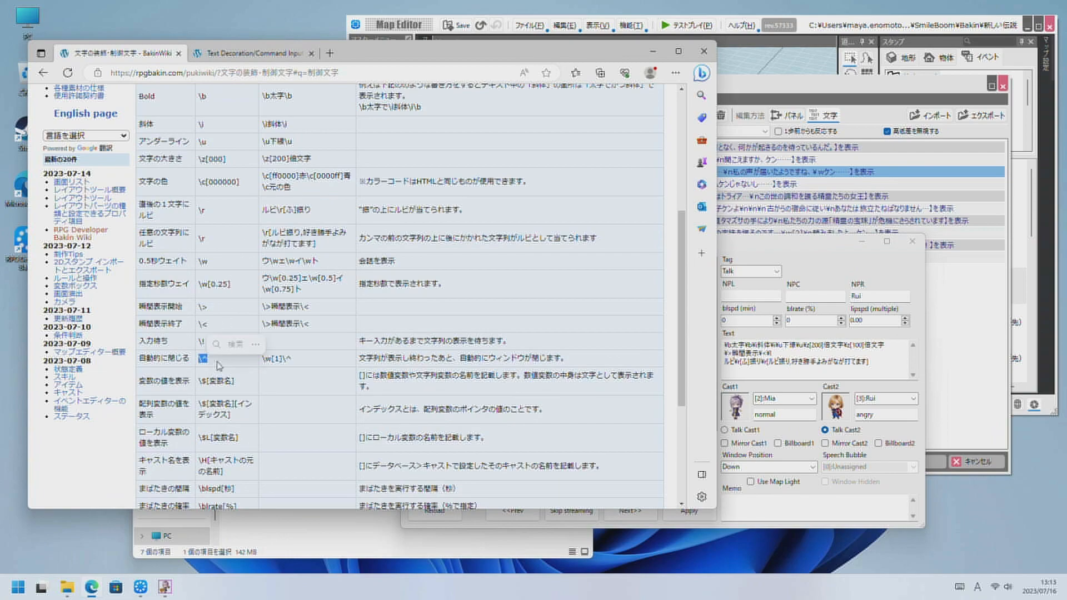
{"action": "left_click", "coordinate": [884, 370]}
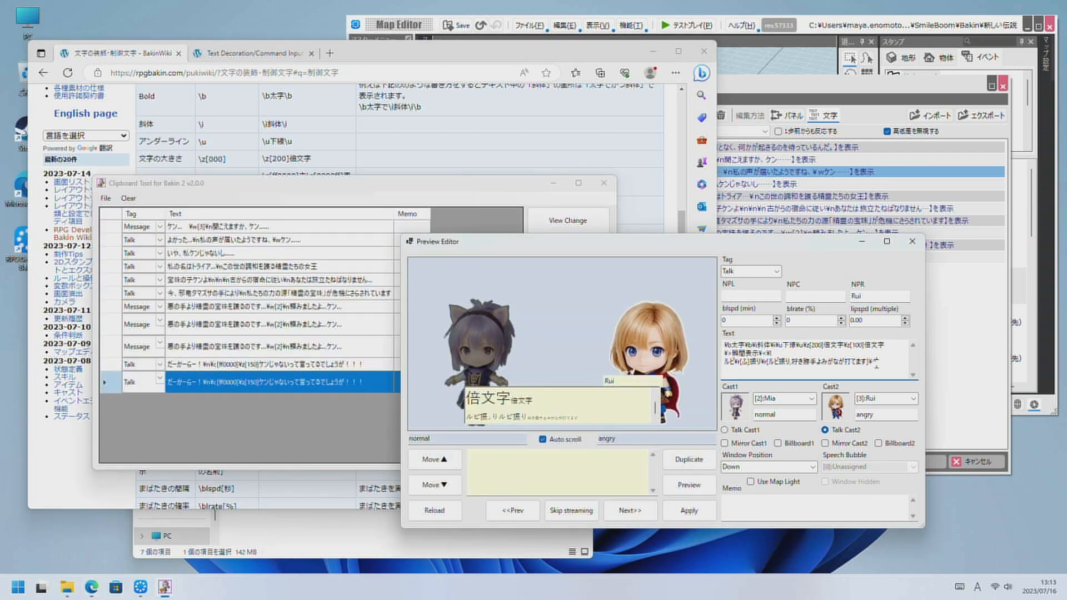
Preview the scene and check the input-wait mark after 瞬間表示 and the ruby line below it.
{"action": "left_click", "coordinate": [689, 485]}
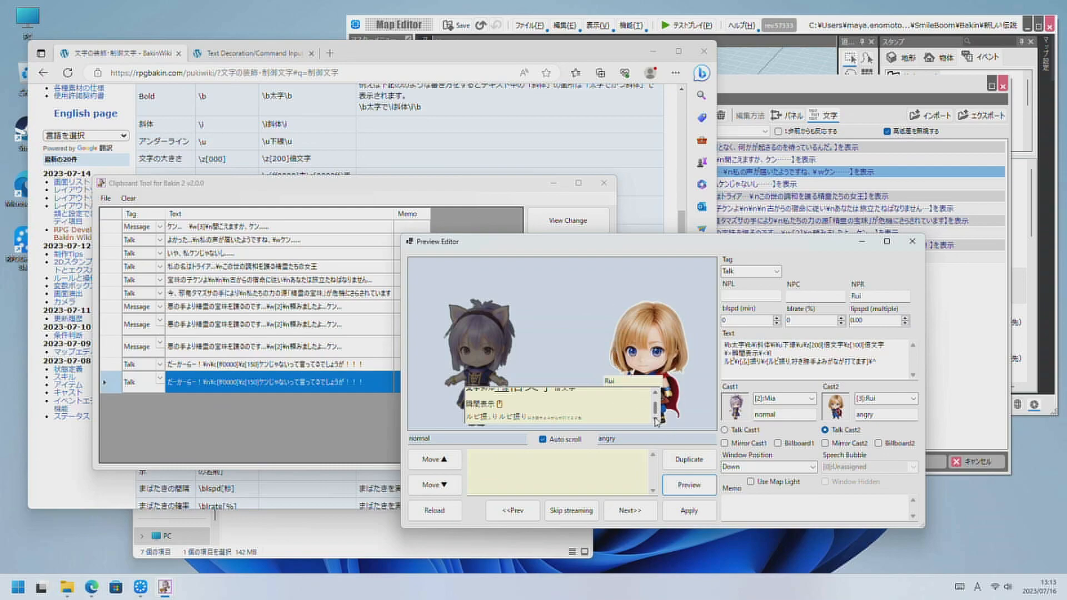
{"action": "left_click_drag", "start_coordinate": [508, 406], "coordinate": [499, 404]}
{"action": "left_click", "coordinate": [604, 417]}
{"action": "left_click_drag", "start_coordinate": [590, 418], "coordinate": [447, 418]}
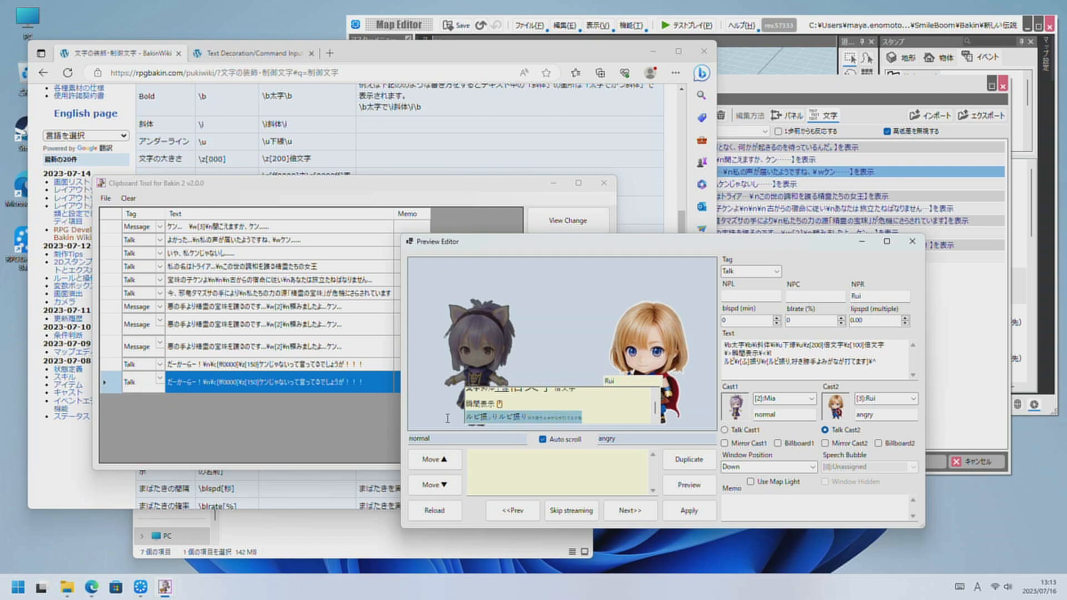
Move the closing \^ code to a new line with テスト in front of it and check the whole text in the preview.
{"action": "left_click", "coordinate": [878, 366]}
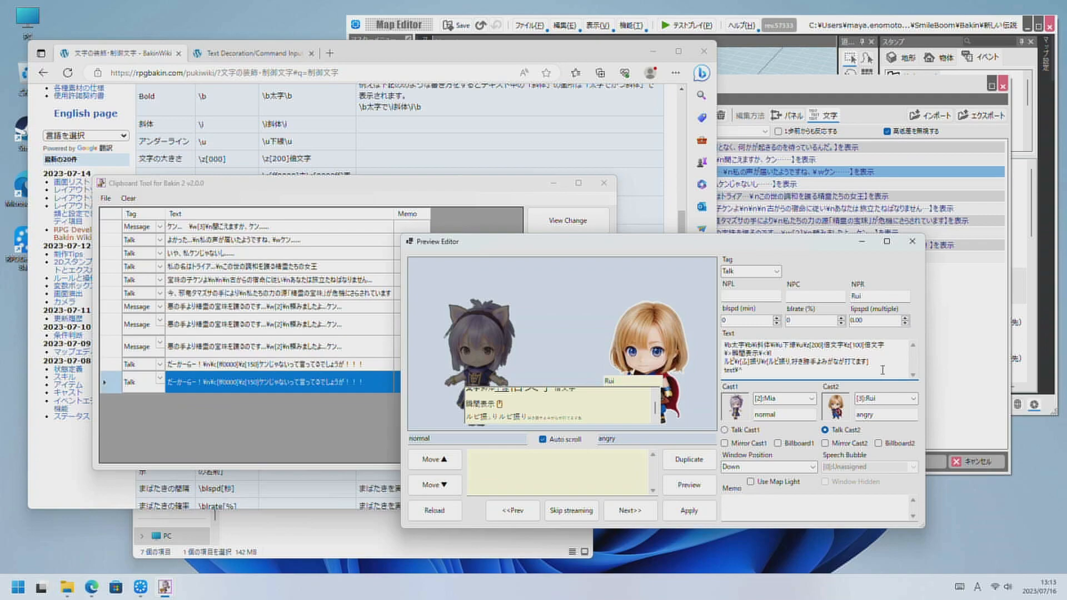
{"action": "type", "text": "est"}
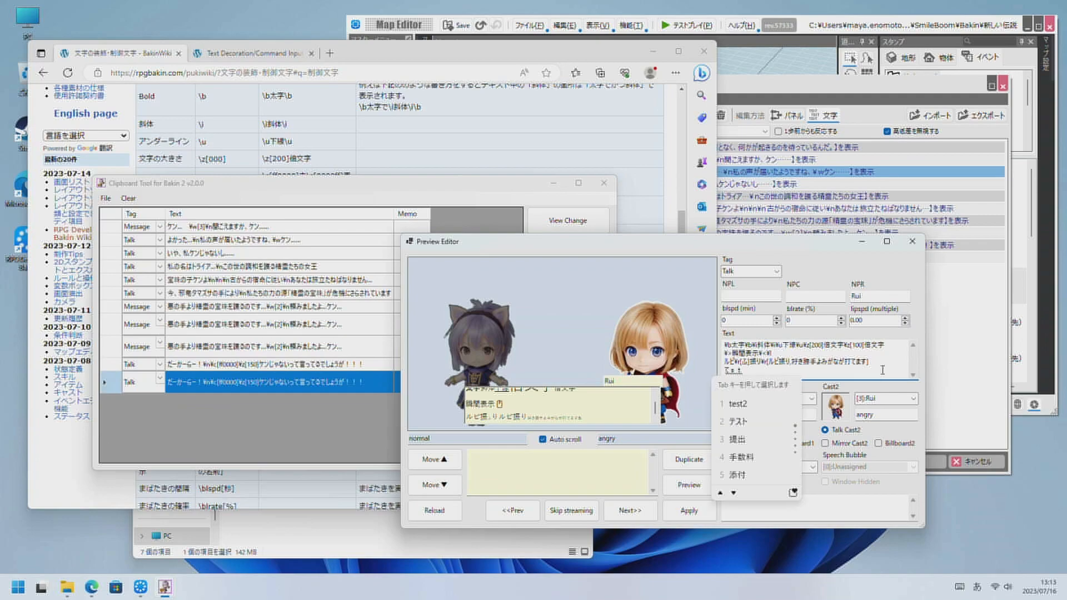
{"action": "key", "text": "space"}
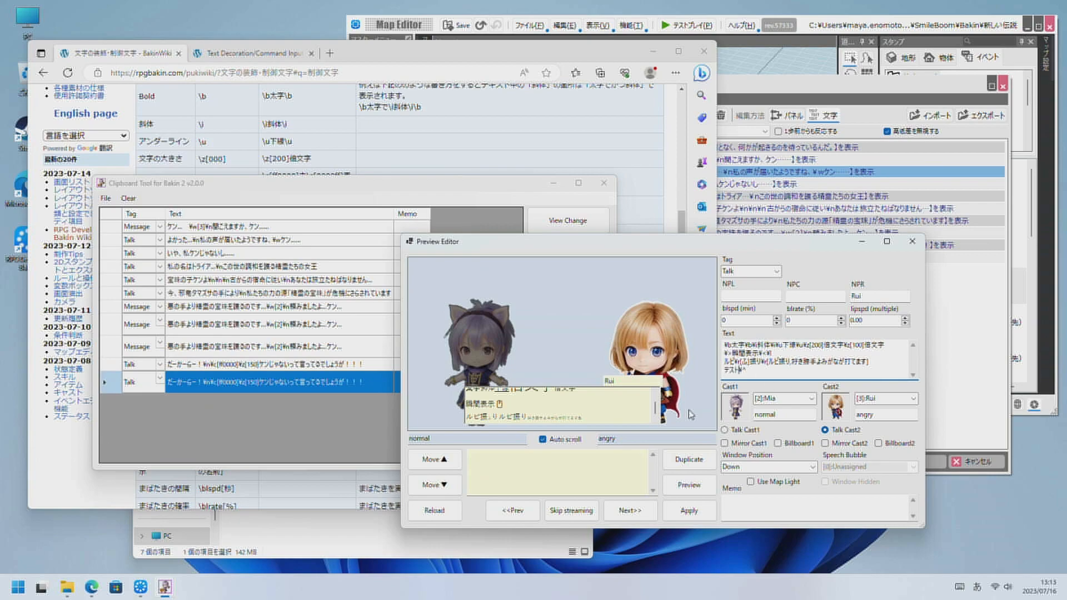
{"action": "left_click", "coordinate": [689, 482]}
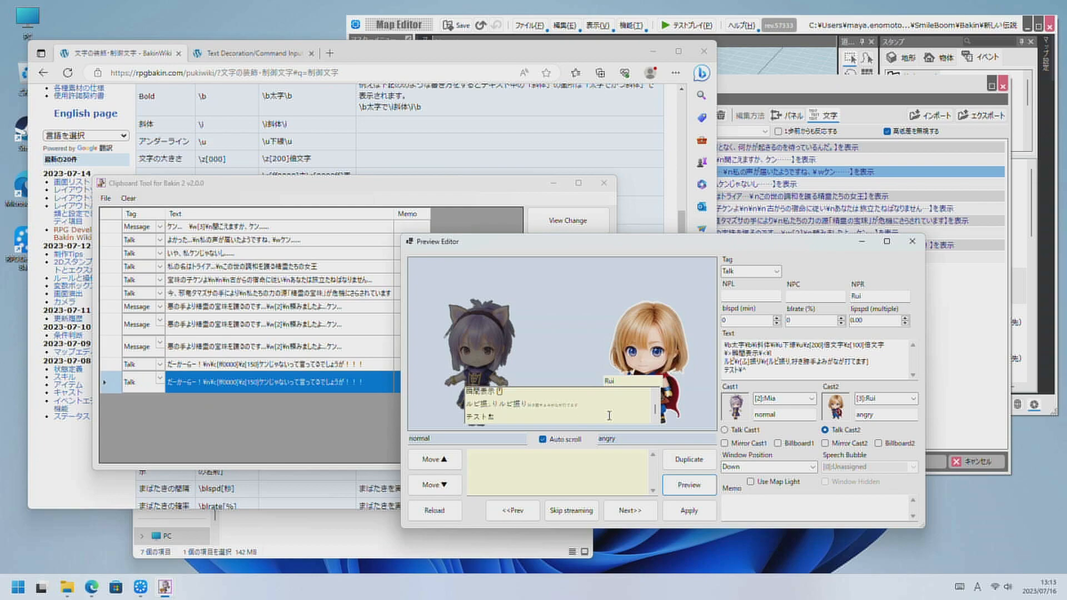
{"action": "double_click", "coordinate": [490, 418]}
{"action": "left_click", "coordinate": [501, 420]}
{"action": "scroll", "coordinate": [600, 409], "scroll_direction": "up", "scroll_amount": 1}
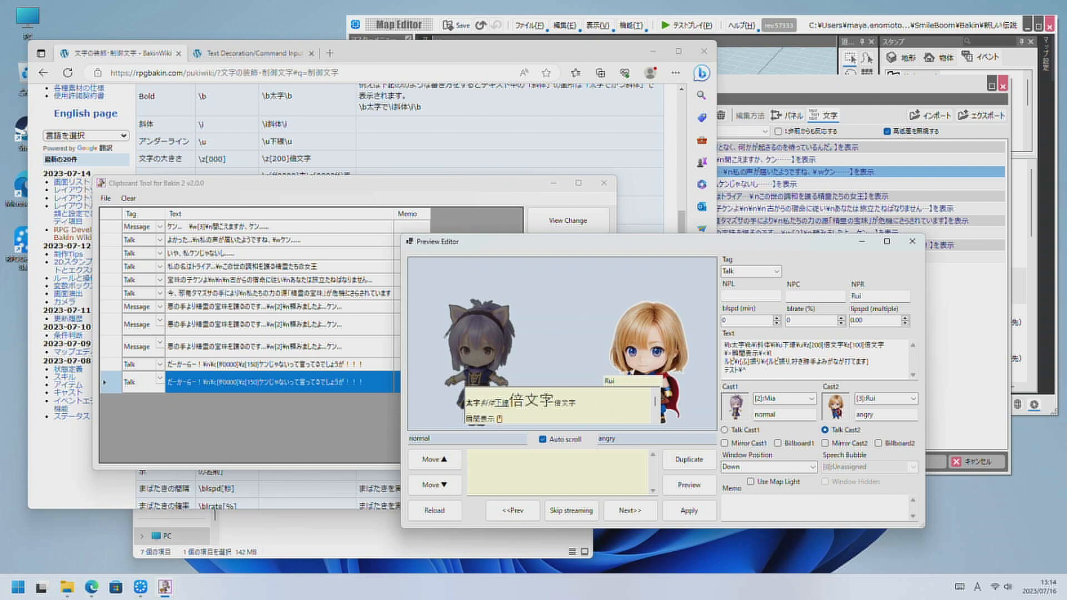
Copy the introductory paragraph of the wiki's 文字の装飾・制御文字 page and replace the entire scene text with it.
{"action": "left_click", "coordinate": [543, 440]}
{"action": "left_click", "coordinate": [648, 200]}
{"action": "scroll", "coordinate": [436, 225], "scroll_direction": "up", "scroll_amount": 5}
{"action": "left_click_drag", "start_coordinate": [421, 236], "coordinate": [136, 203]}
{"action": "key", "text": "ctrl+c"}
{"action": "left_click", "coordinate": [810, 377]}
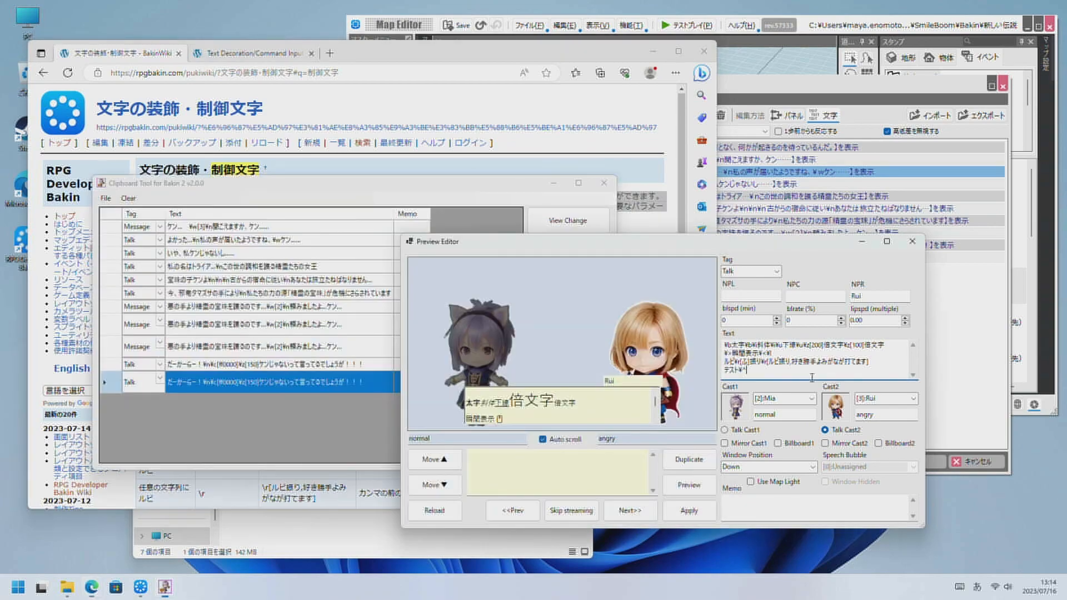
{"action": "key", "text": "ctrl+a"}
{"action": "key", "text": "ctrl+v"}
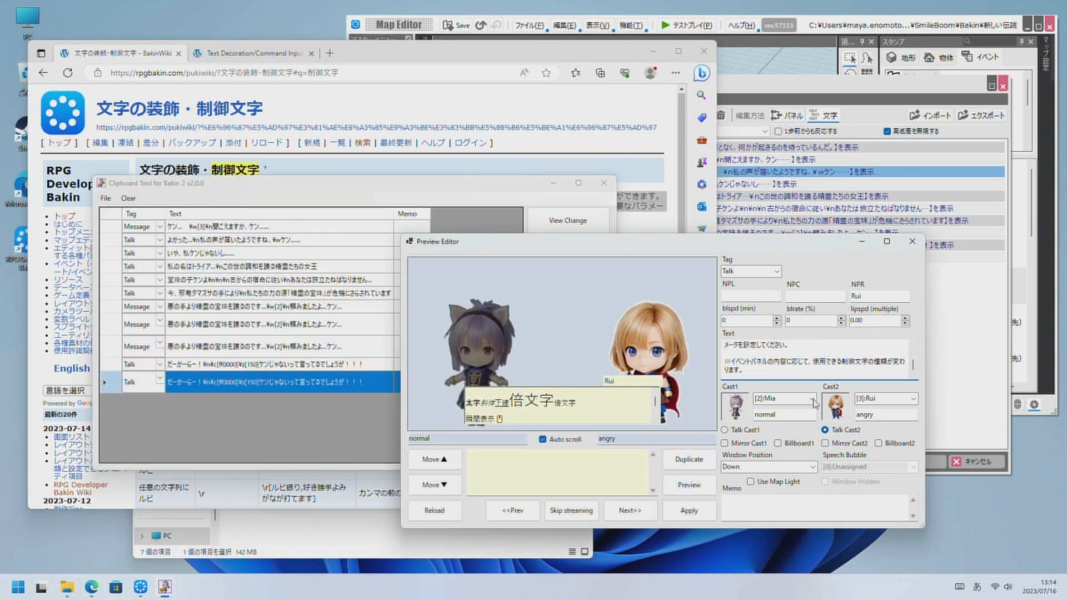
Preview the long pasted text with auto-scroll and skip its streaming to the end.
{"action": "key", "text": "Return"}
{"action": "key", "text": "BackSpace"}
{"action": "scroll", "coordinate": [915, 370], "scroll_direction": "up", "scroll_amount": 1}
{"action": "scroll", "coordinate": [914, 370], "scroll_direction": "up", "scroll_amount": 1}
{"action": "left_click", "coordinate": [689, 485]}
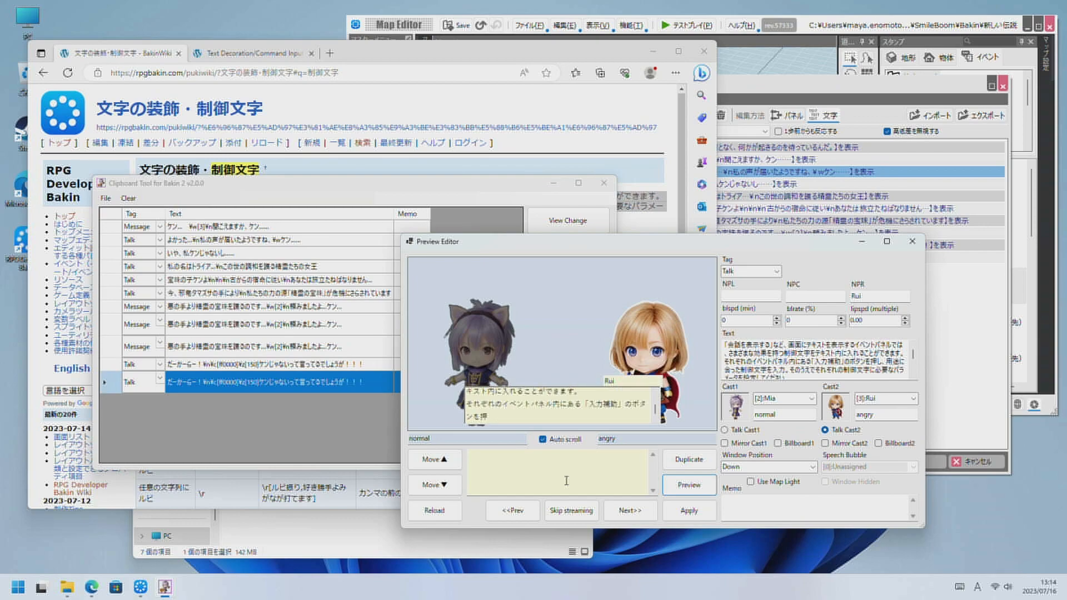
{"action": "left_click", "coordinate": [701, 491]}
{"action": "left_click", "coordinate": [581, 513]}
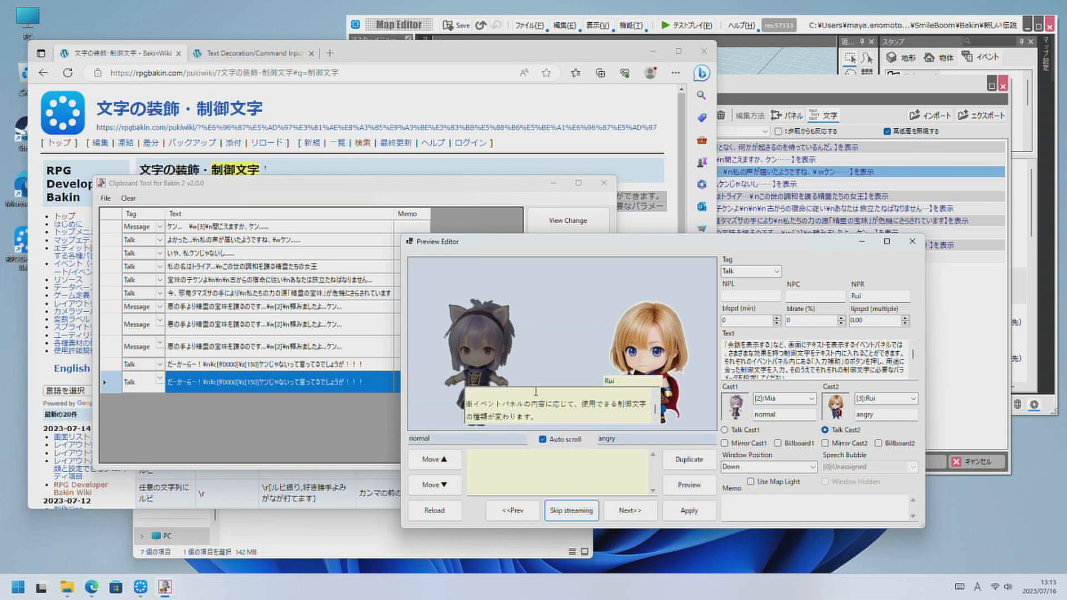
Apply the edited text to the scene and close the Preview Editor.
{"action": "left_click", "coordinate": [912, 248]}
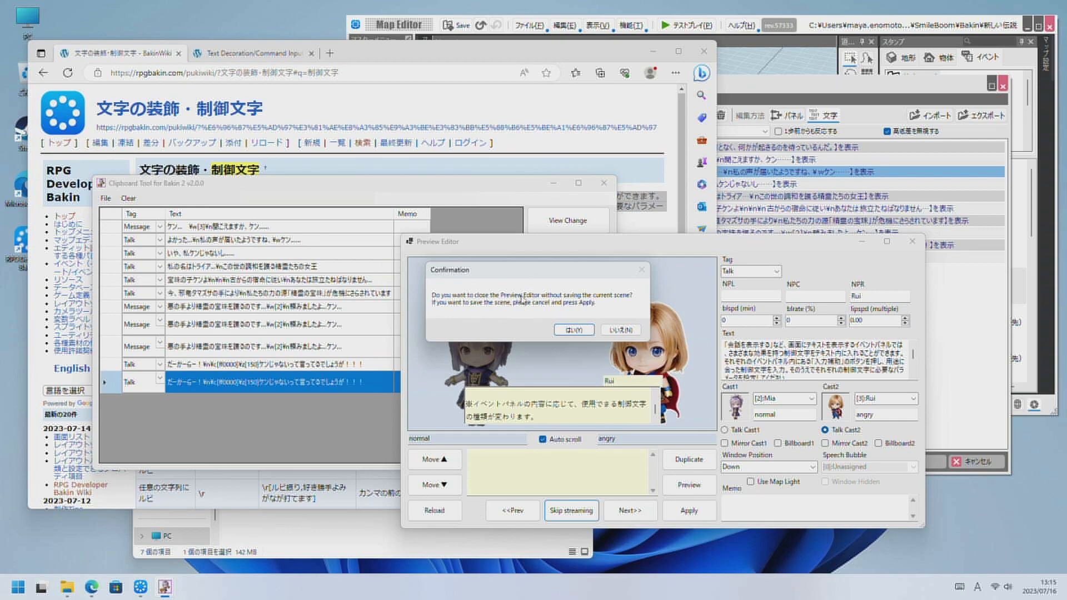
{"action": "left_click", "coordinate": [621, 330]}
{"action": "left_click", "coordinate": [675, 511]}
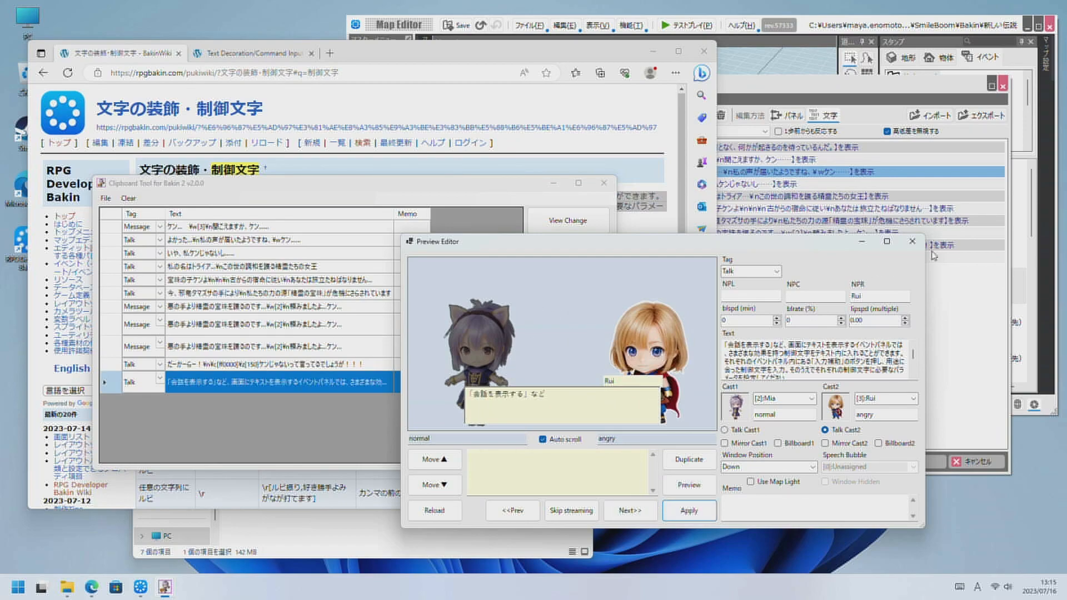
{"action": "left_click", "coordinate": [912, 242]}
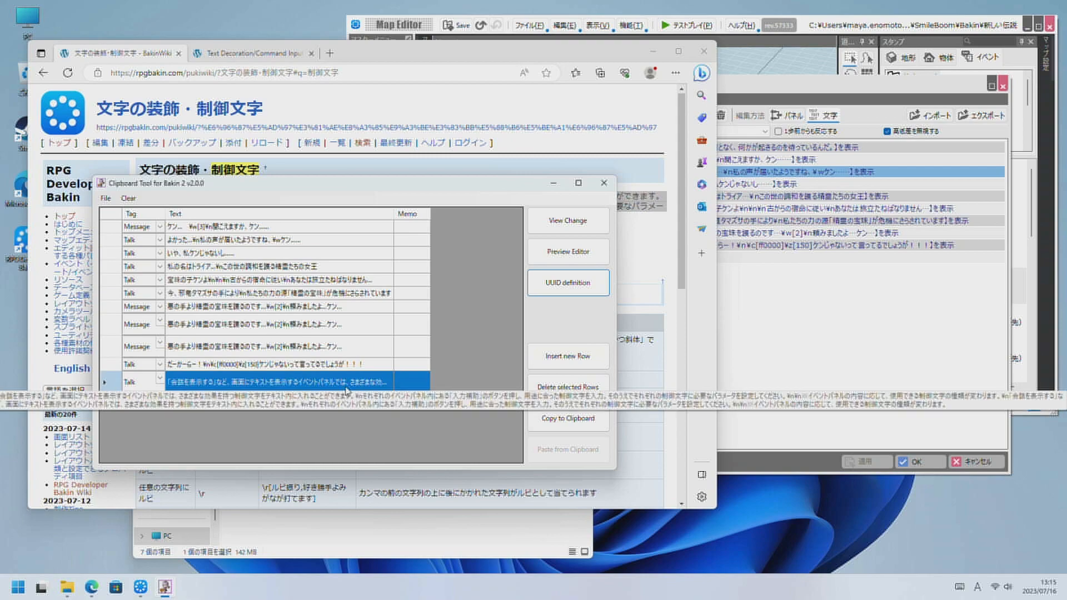
Delete the last row, which holds the long wiki paragraph, from the scene list.
{"action": "left_click", "coordinate": [548, 400]}
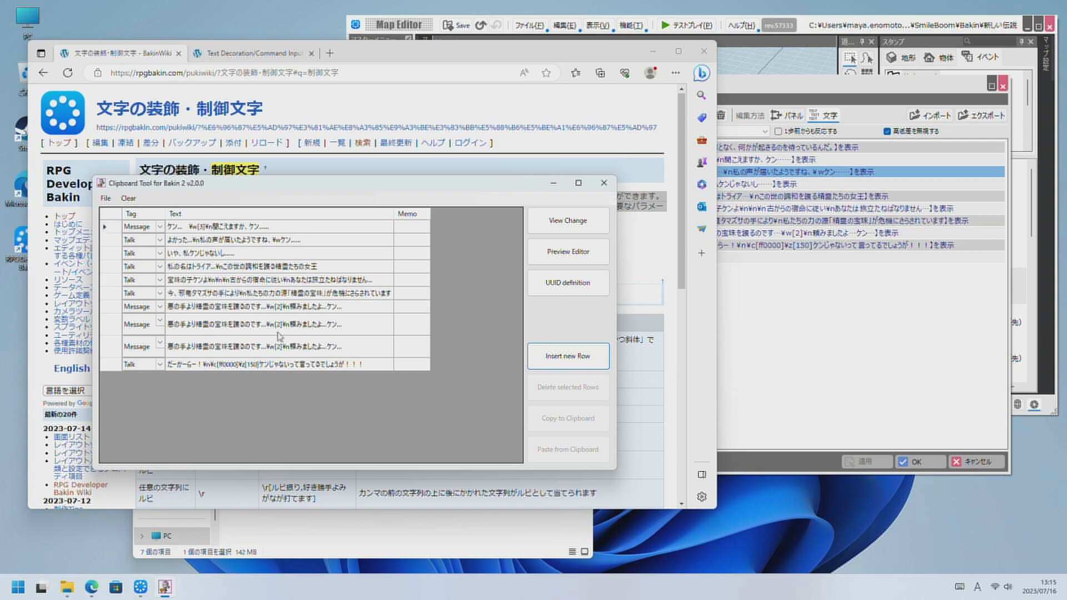
{"action": "left_click_drag", "start_coordinate": [111, 325], "coordinate": [115, 295]}
{"action": "left_click", "coordinate": [250, 328]}
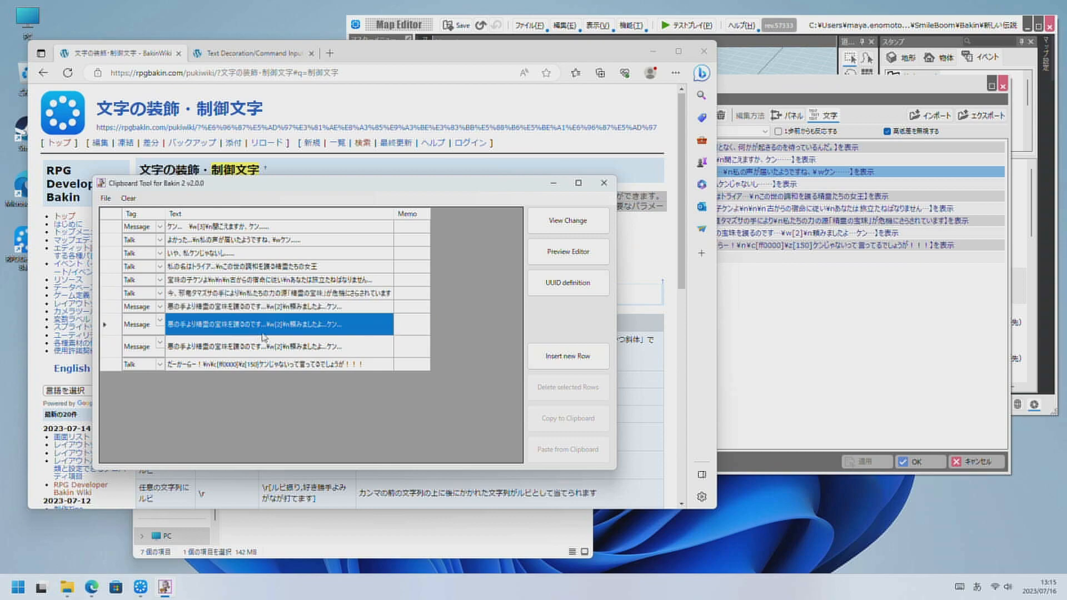
{"action": "left_click", "coordinate": [293, 330]}
{"action": "double_click", "coordinate": [301, 368]}
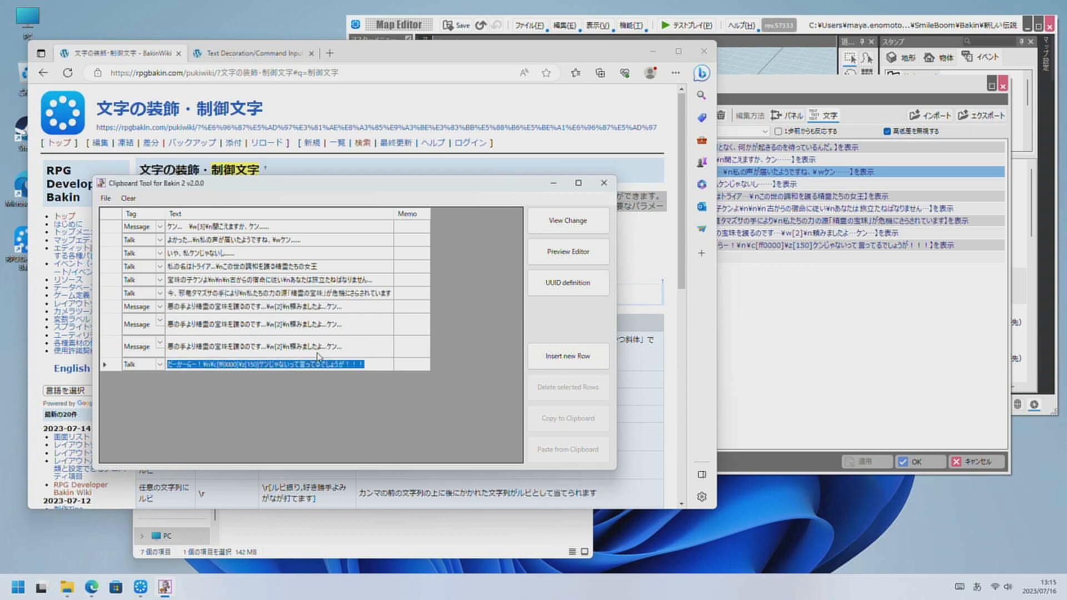
{"action": "left_click", "coordinate": [317, 354]}
{"action": "left_click_drag", "start_coordinate": [276, 300], "coordinate": [265, 343]}
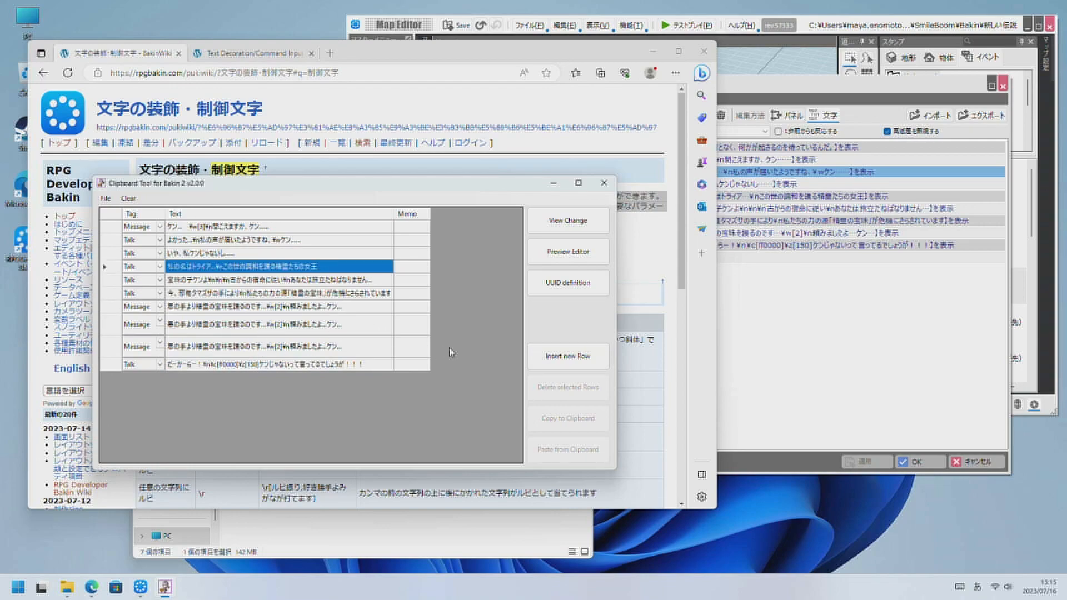
Select all rows of the scene list, from the first Message to the last Talk, and copy them to the clipboard.
{"action": "left_click_drag", "start_coordinate": [111, 227], "coordinate": [111, 325]}
{"action": "left_click_drag", "start_coordinate": [128, 364], "coordinate": [127, 366]}
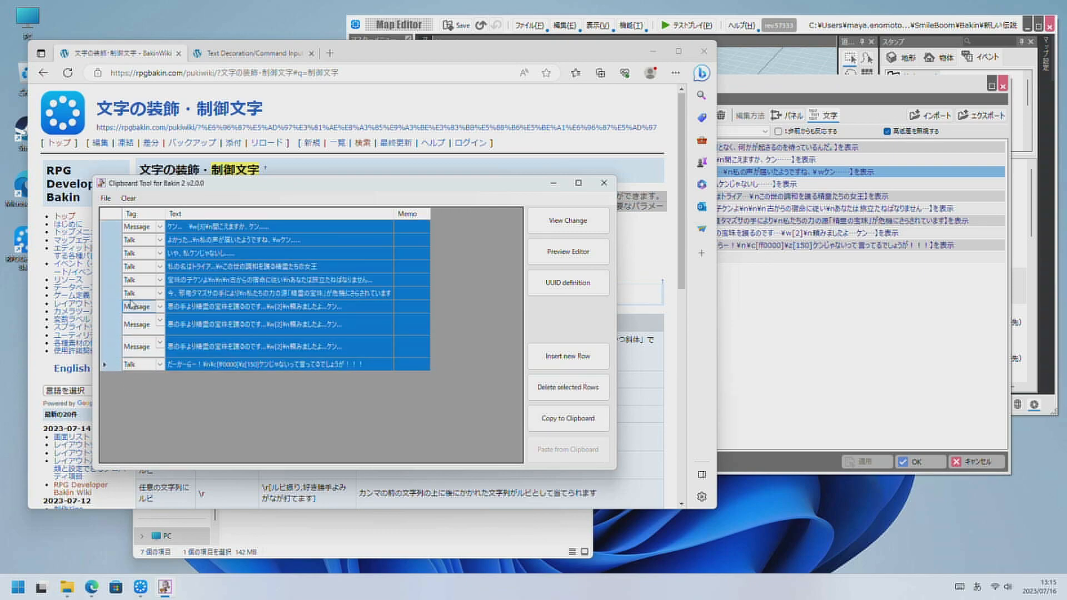
{"action": "right_click", "coordinate": [118, 302]}
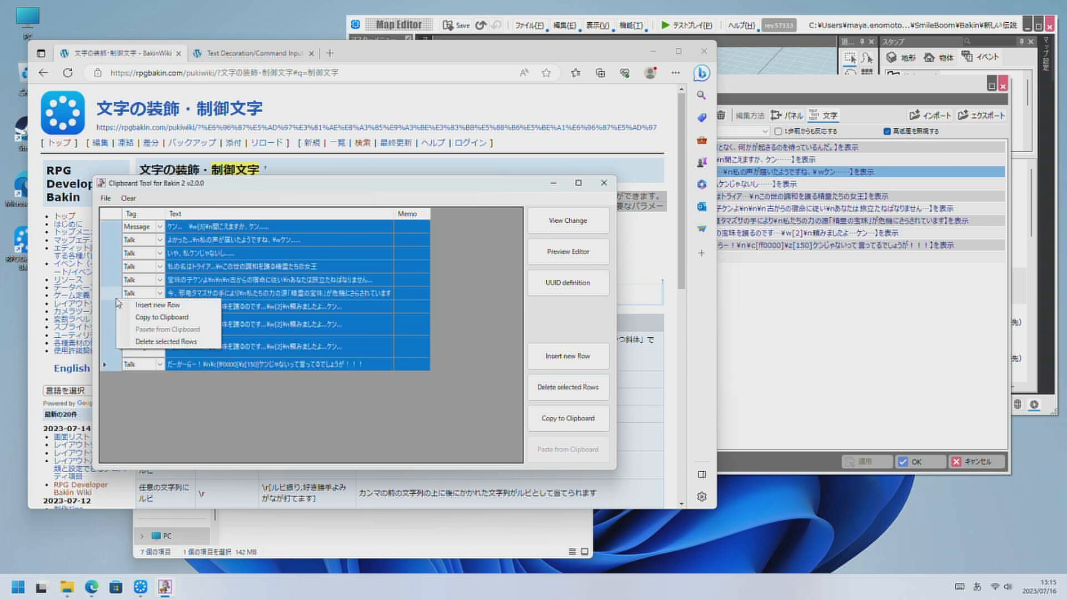
{"action": "left_click", "coordinate": [192, 321]}
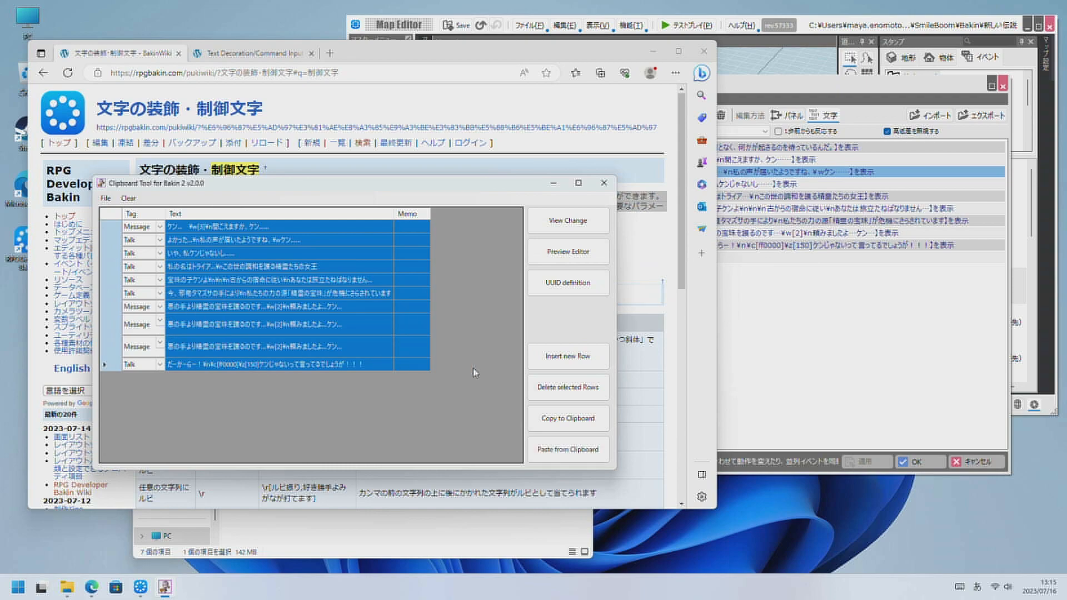
Cancel the open event in Bakin and place a new custom event (カスタムイベント) on the grass at X 14, Z 9.
{"action": "left_click", "coordinate": [952, 441]}
{"action": "left_click", "coordinate": [968, 462]}
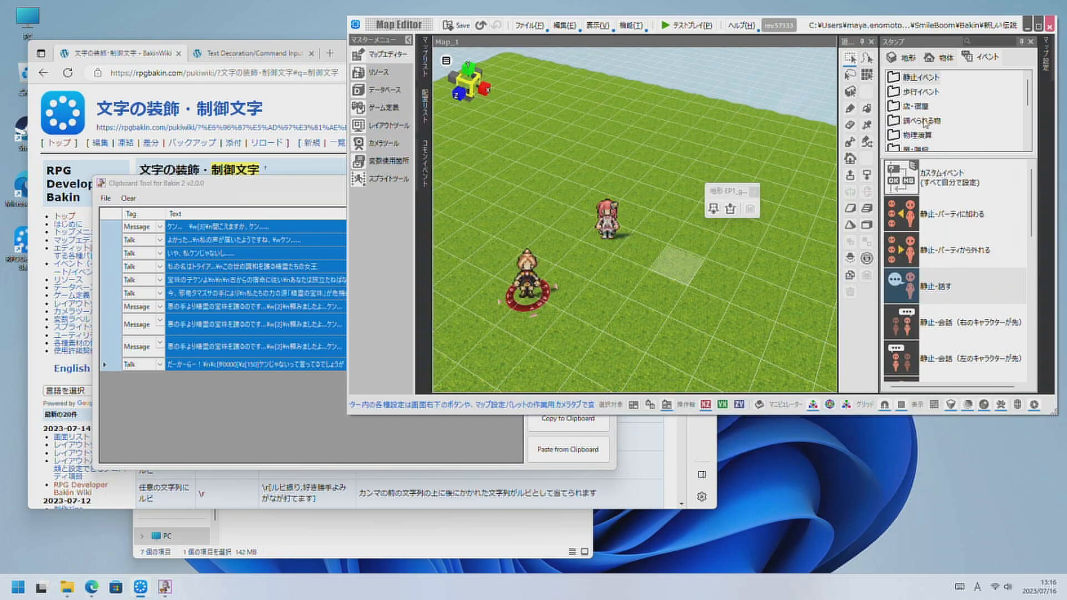
{"action": "left_click", "coordinate": [942, 177]}
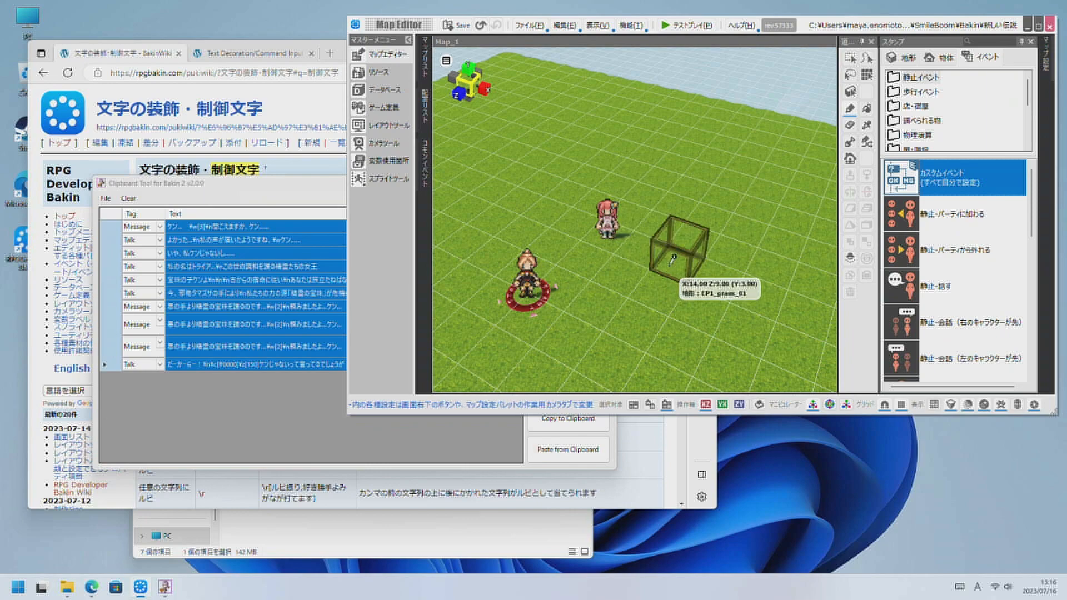
{"action": "left_click", "coordinate": [707, 280]}
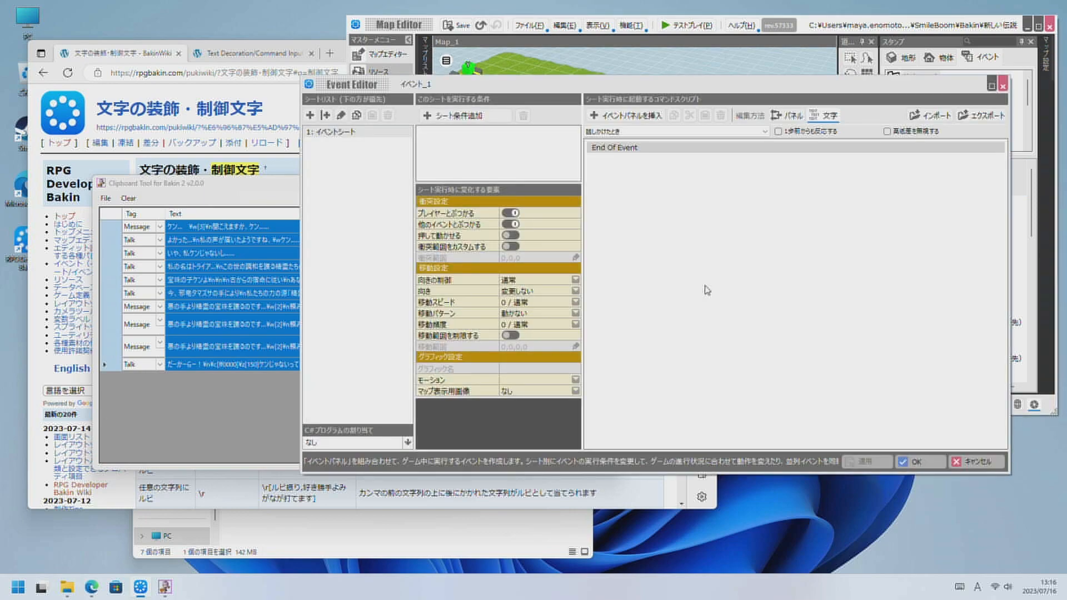
Paste the copied scenes into the new event's command script, set its graphic to the 2D stamp 子供A and confirm the event.
{"action": "right_click", "coordinate": [648, 149]}
{"action": "left_click", "coordinate": [673, 184]}
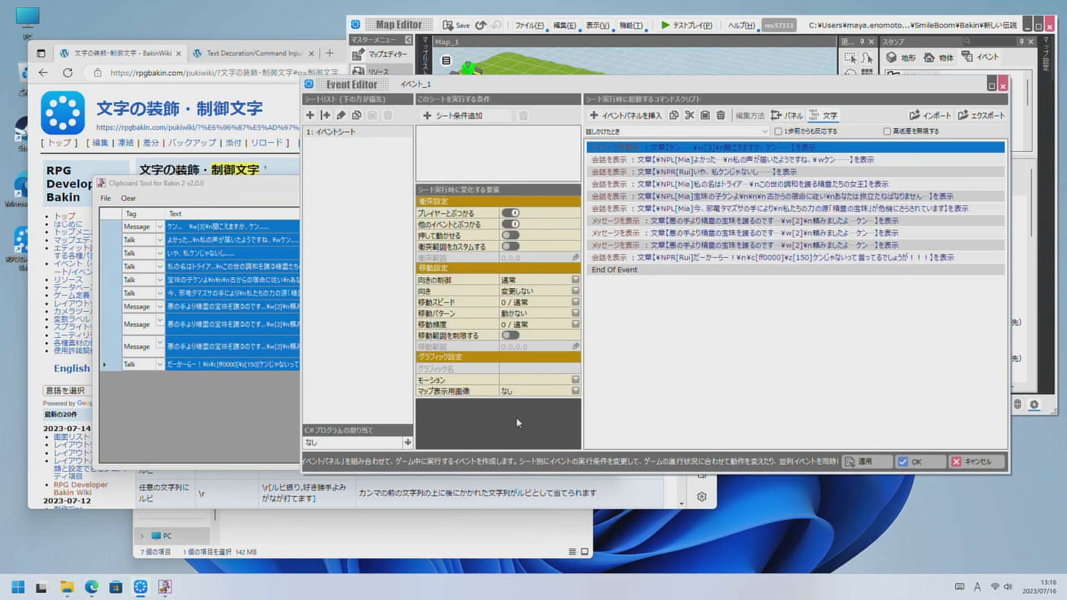
{"action": "left_click", "coordinate": [537, 369]}
{"action": "left_click", "coordinate": [538, 258]}
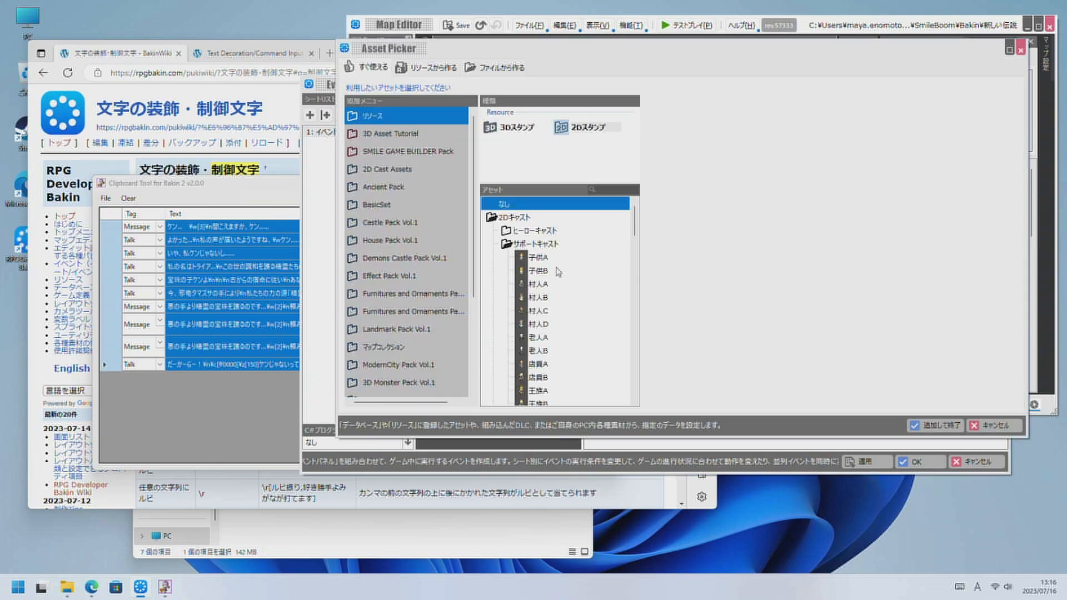
{"action": "left_click", "coordinate": [945, 428]}
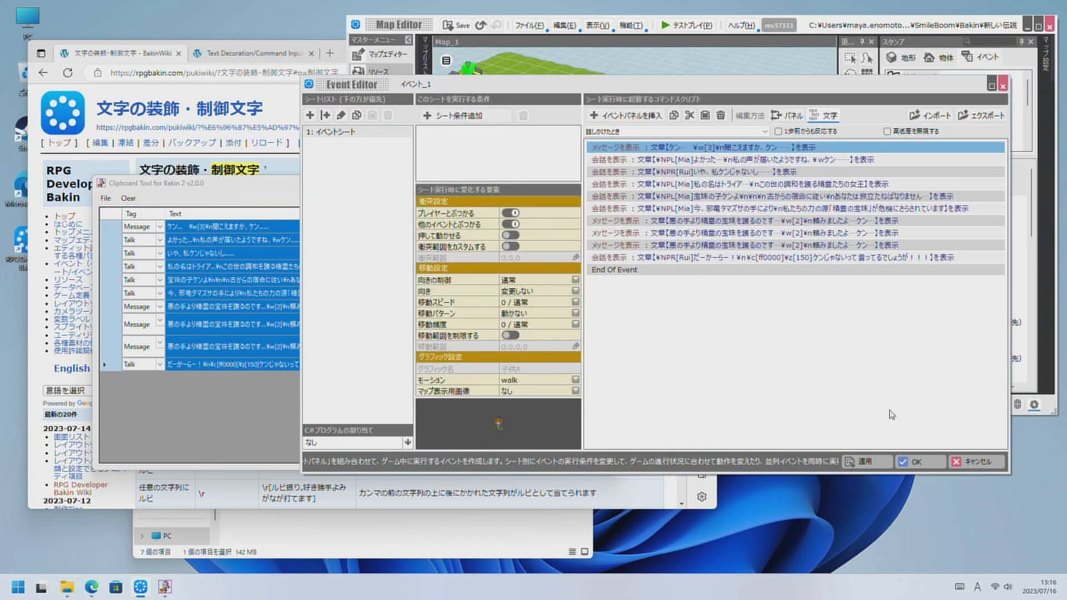
{"action": "left_click", "coordinate": [914, 462]}
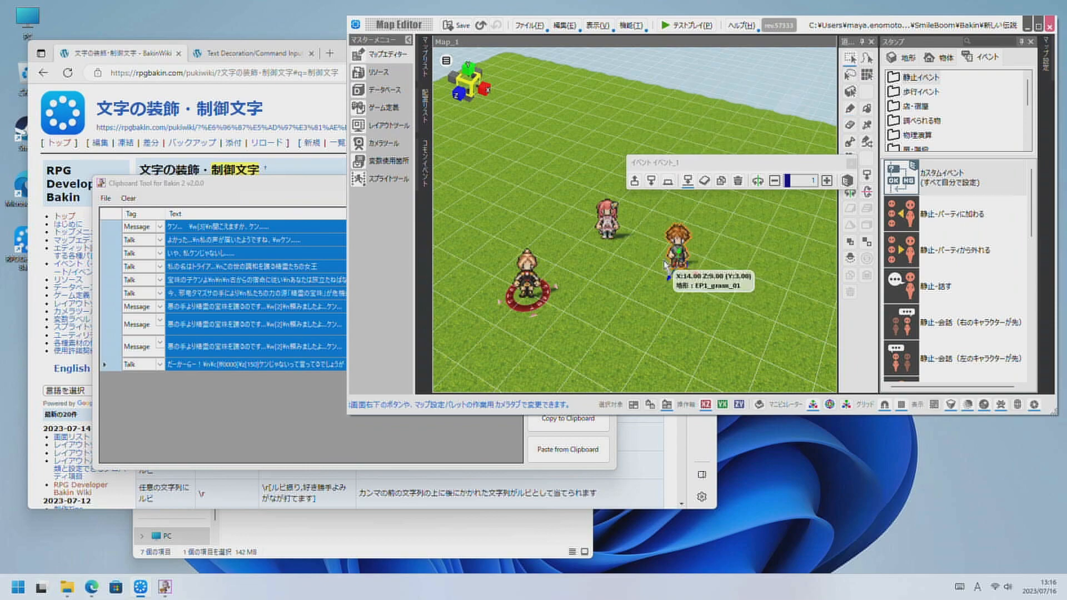
Test-play the map from はじめから, advance through the pasted event's dialogue to its last line, and close the player.
{"action": "left_click", "coordinate": [686, 25]}
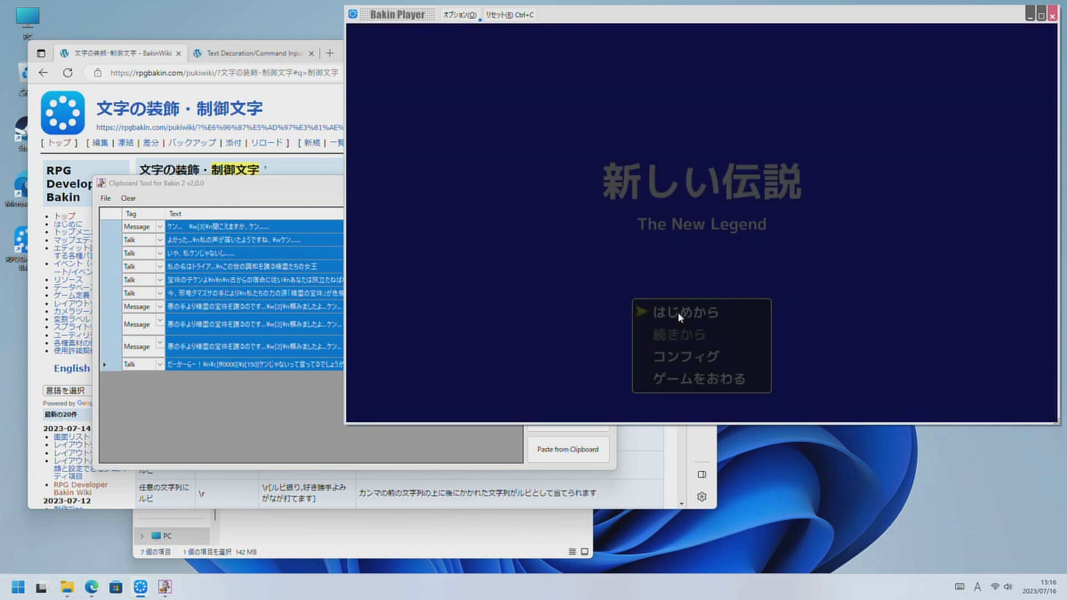
{"action": "left_click", "coordinate": [680, 315]}
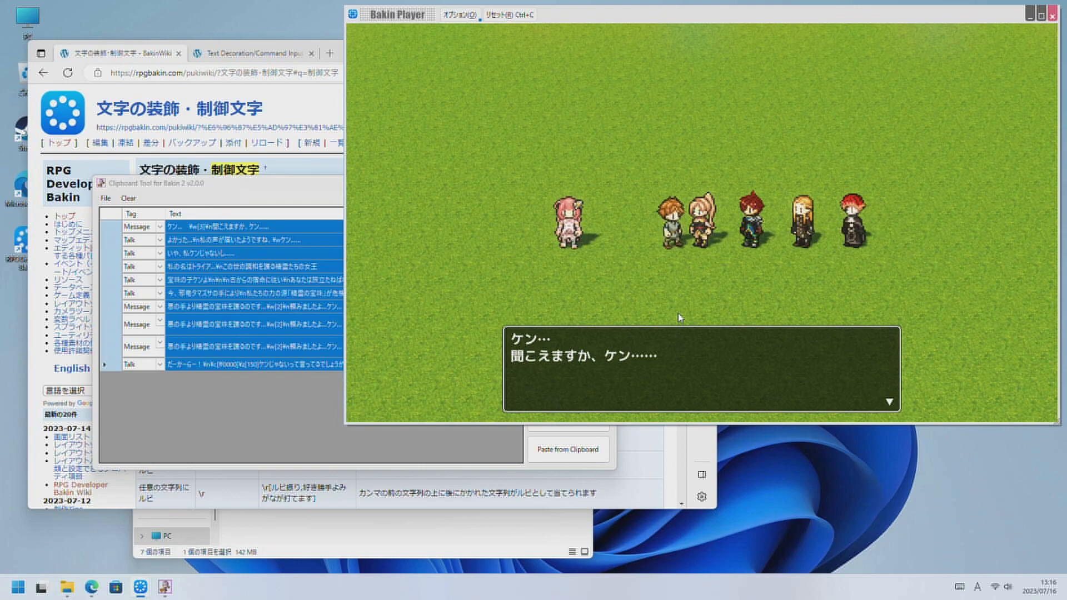
{"action": "key", "text": "Return"}
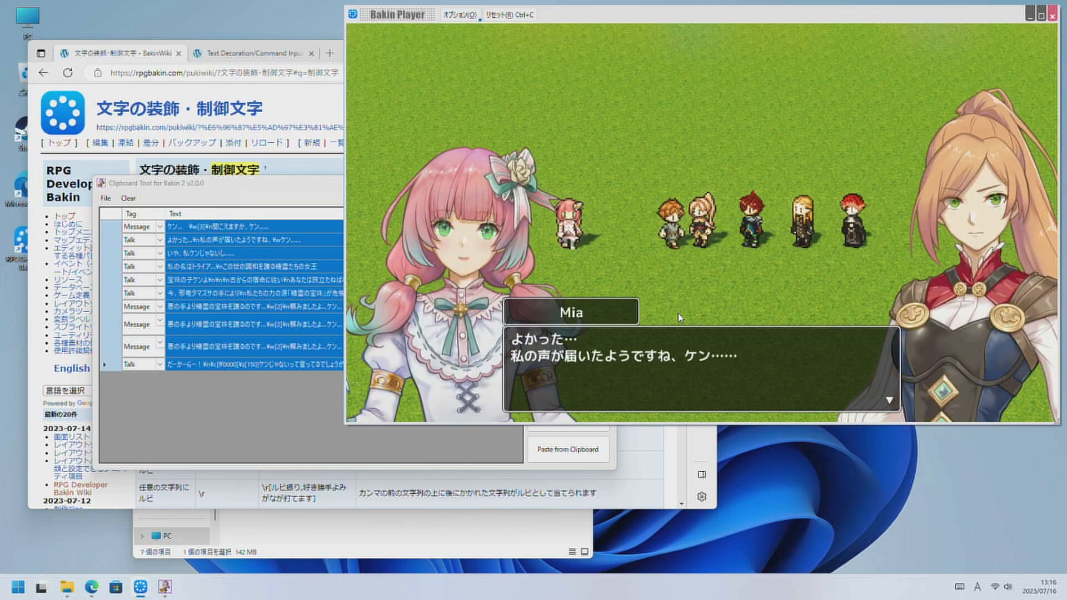
{"action": "key", "text": "Return"}
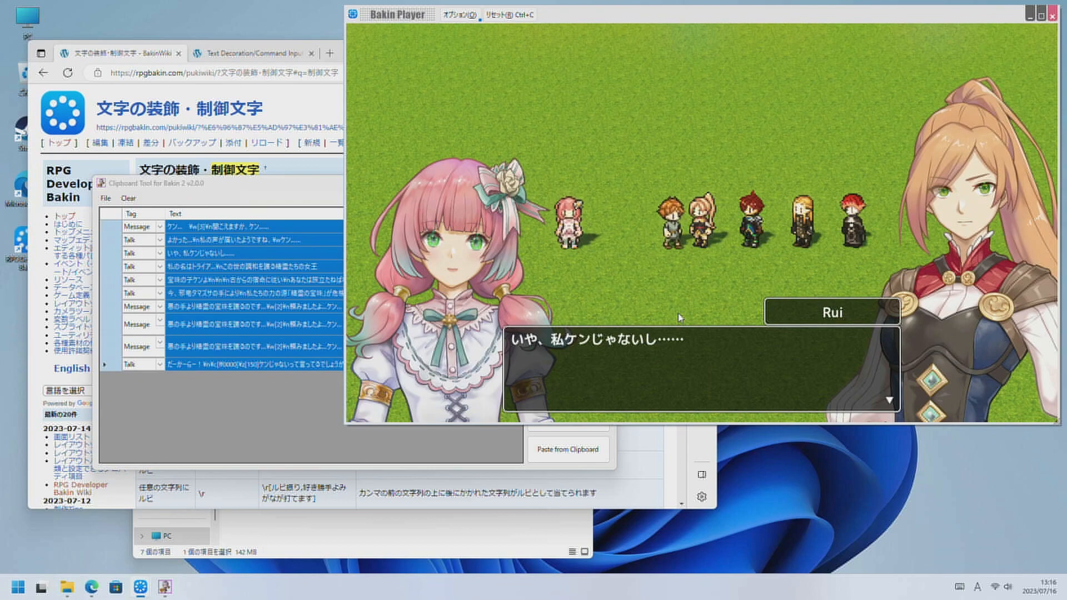
{"action": "key", "text": "Return"}
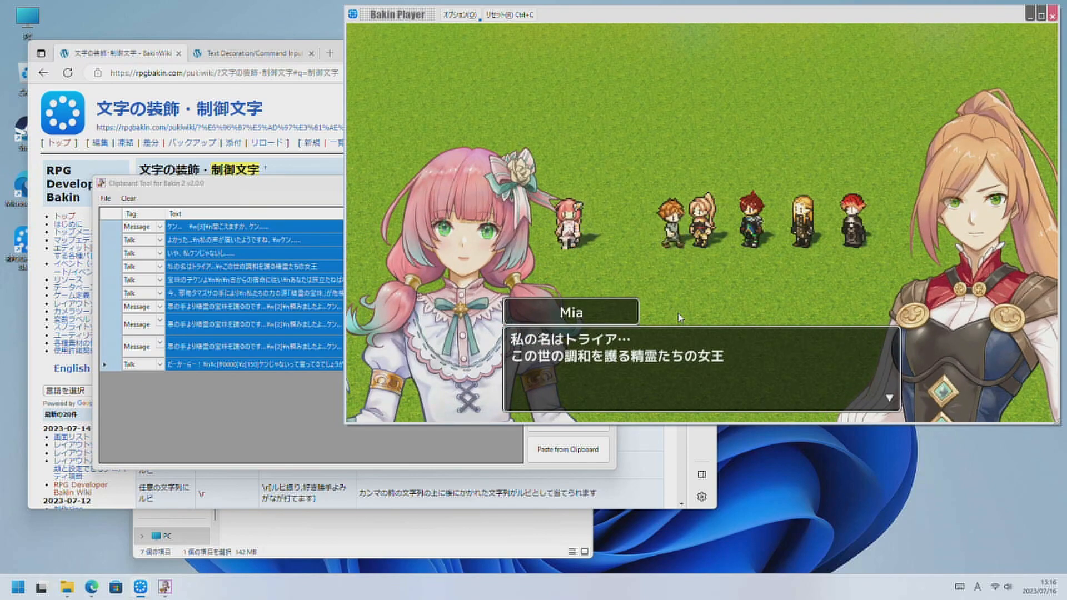
{"action": "key", "text": "Return"}
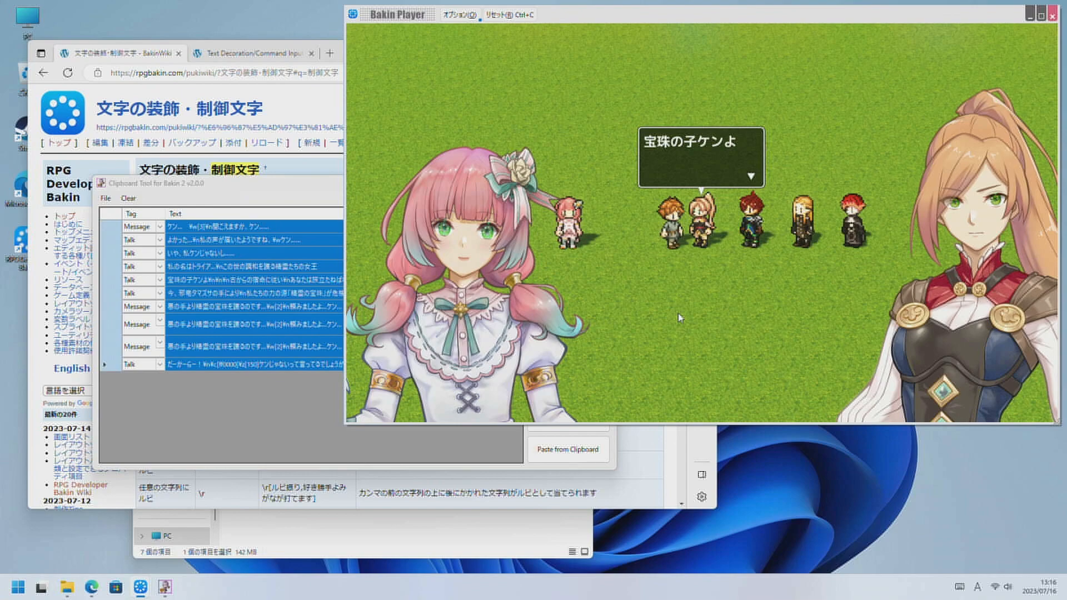
{"action": "key", "text": "Return"}
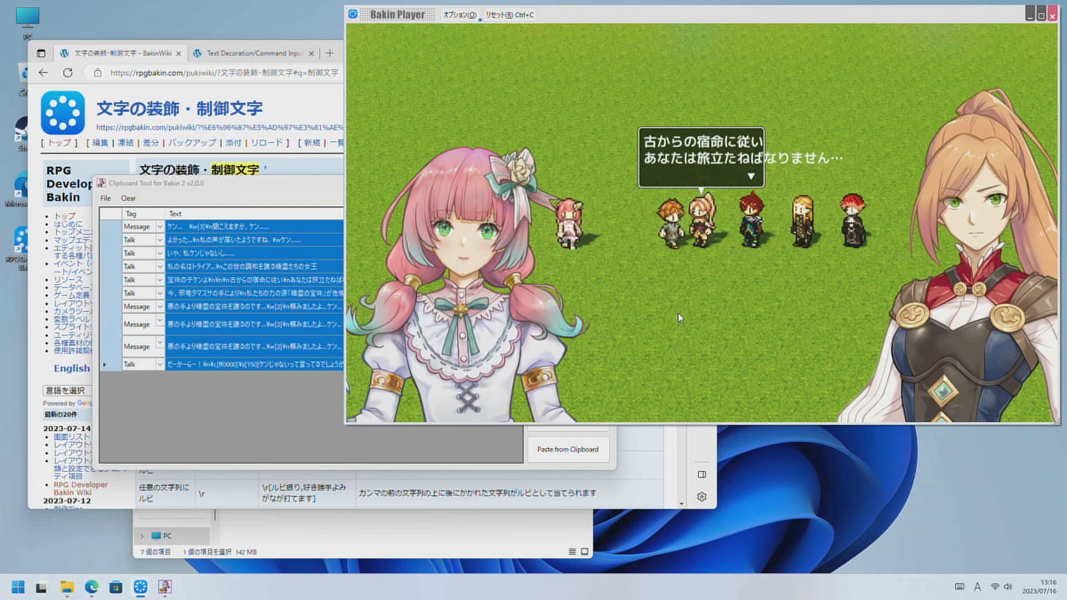
{"action": "key", "text": "Return"}
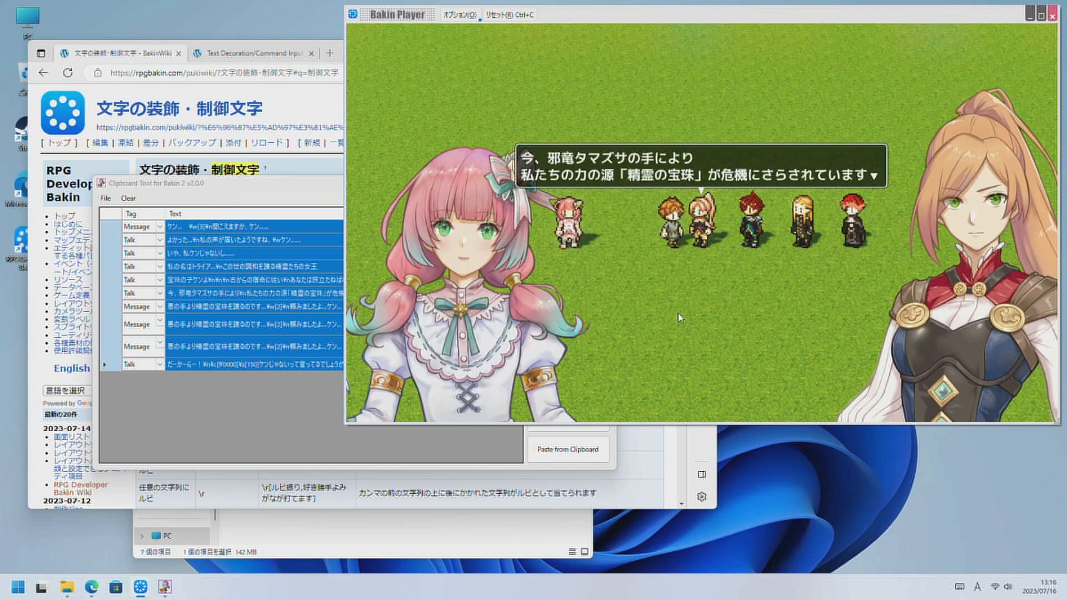
{"action": "key", "text": "Return"}
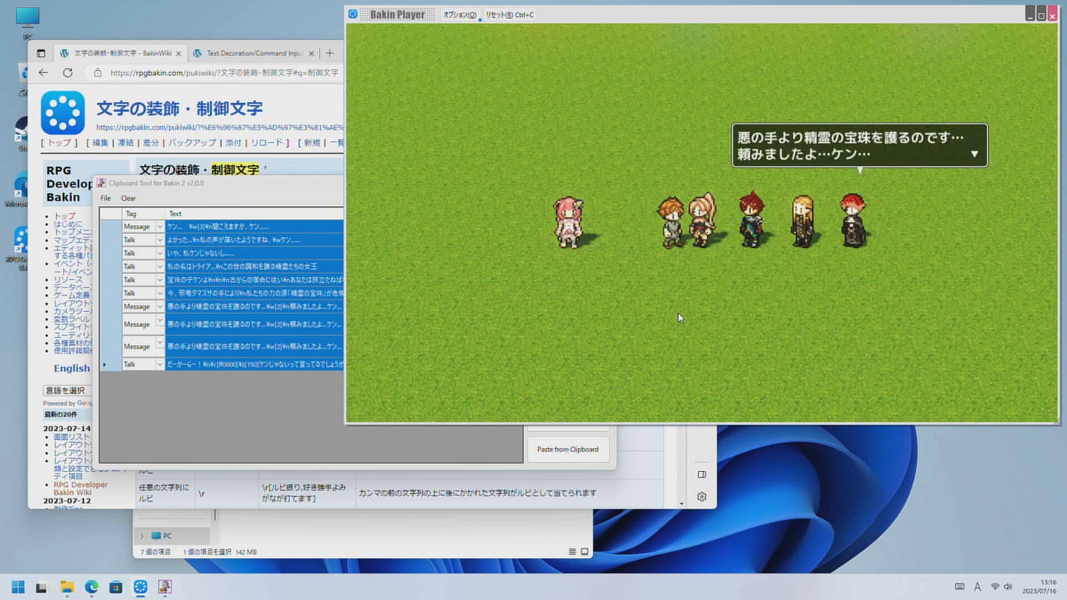
{"action": "key", "text": "Return"}
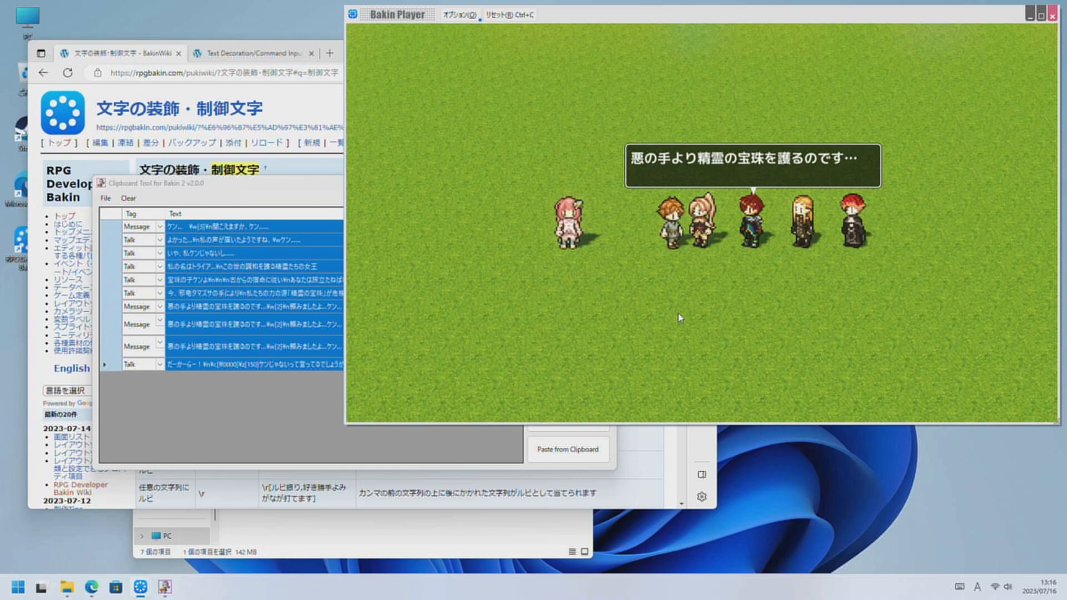
{"action": "key", "text": "Return"}
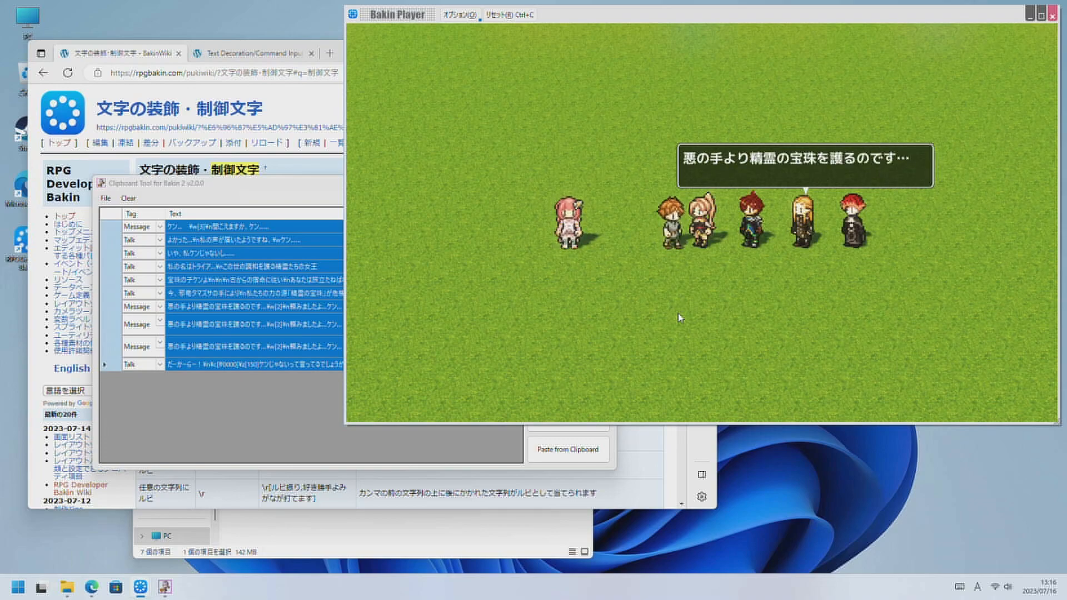
{"action": "key", "text": "Return"}
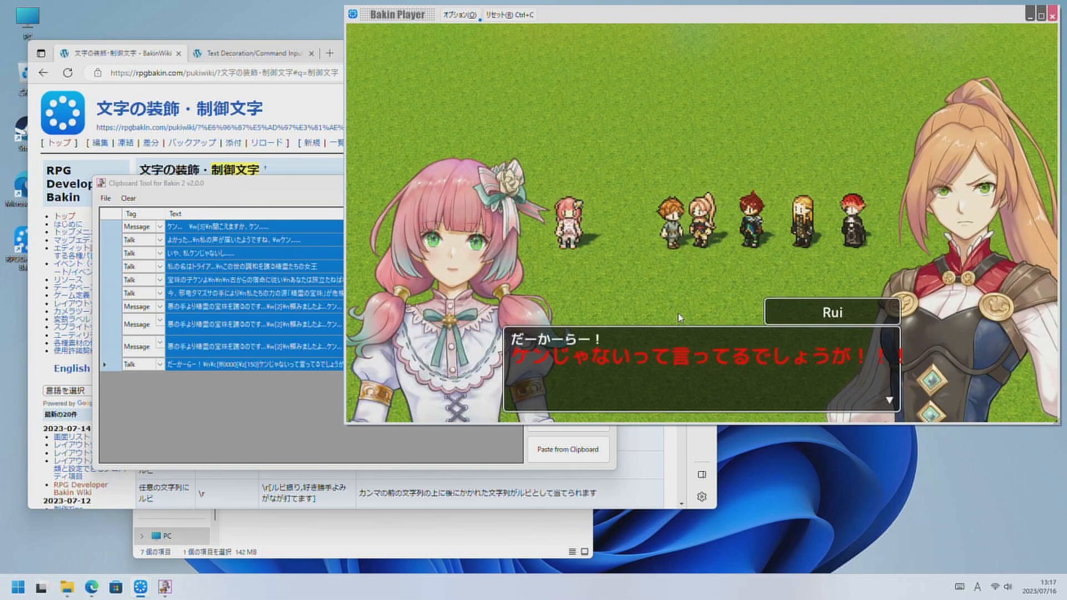
{"action": "key", "text": "Return"}
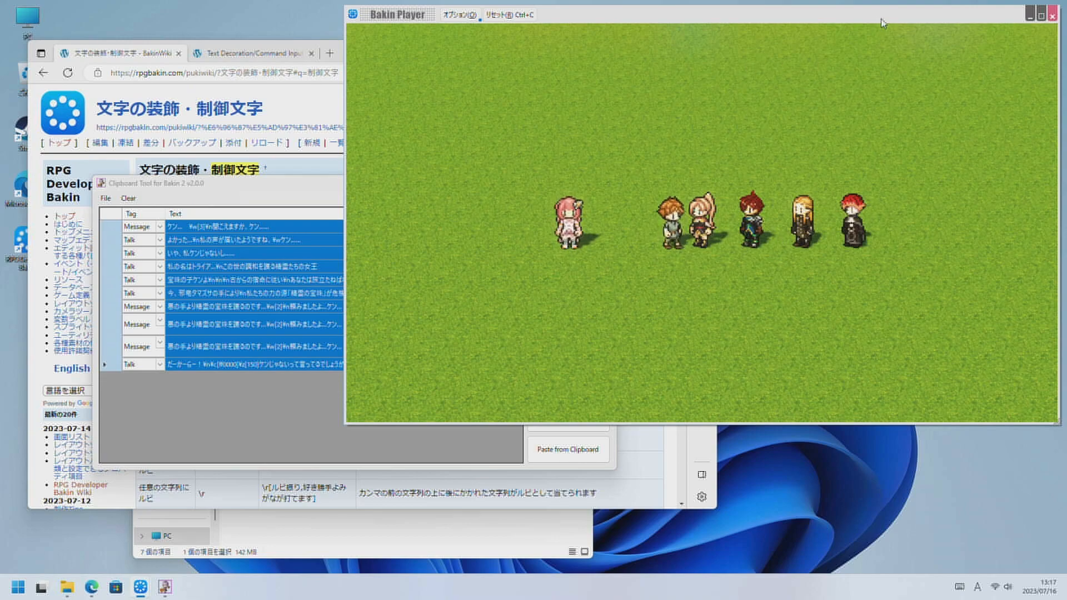
{"action": "left_click", "coordinate": [1052, 16]}
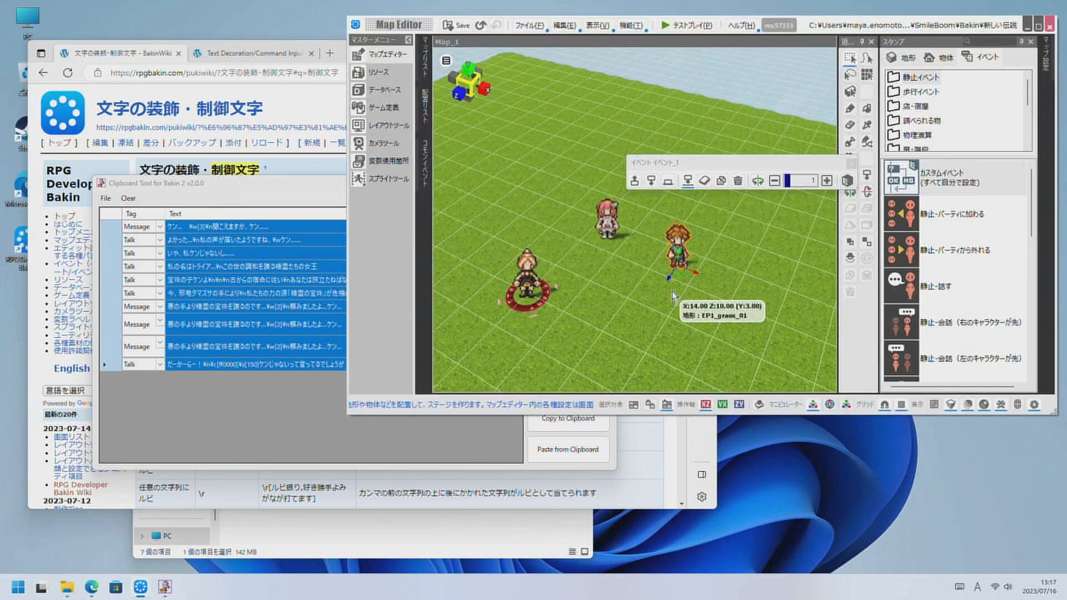
Copy the command lines of the pink-haired character's event on the map and cancel out of the event.
{"action": "left_click", "coordinate": [613, 226]}
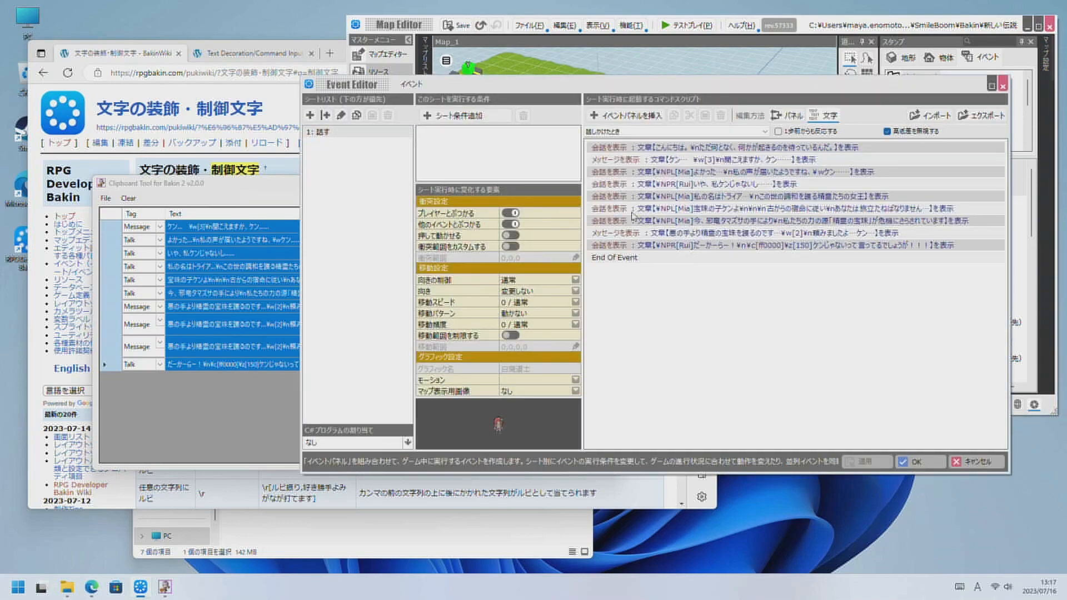
{"action": "left_click", "coordinate": [691, 148]}
{"action": "left_click", "coordinate": [693, 245], "text": "shift"}
{"action": "right_click", "coordinate": [693, 245]}
{"action": "left_click", "coordinate": [724, 265]}
{"action": "left_click", "coordinate": [976, 462]}
Switch to Clipboard Tool for Bakin 2 and clear all rows from its scene list.
{"action": "left_click", "coordinate": [461, 440]}
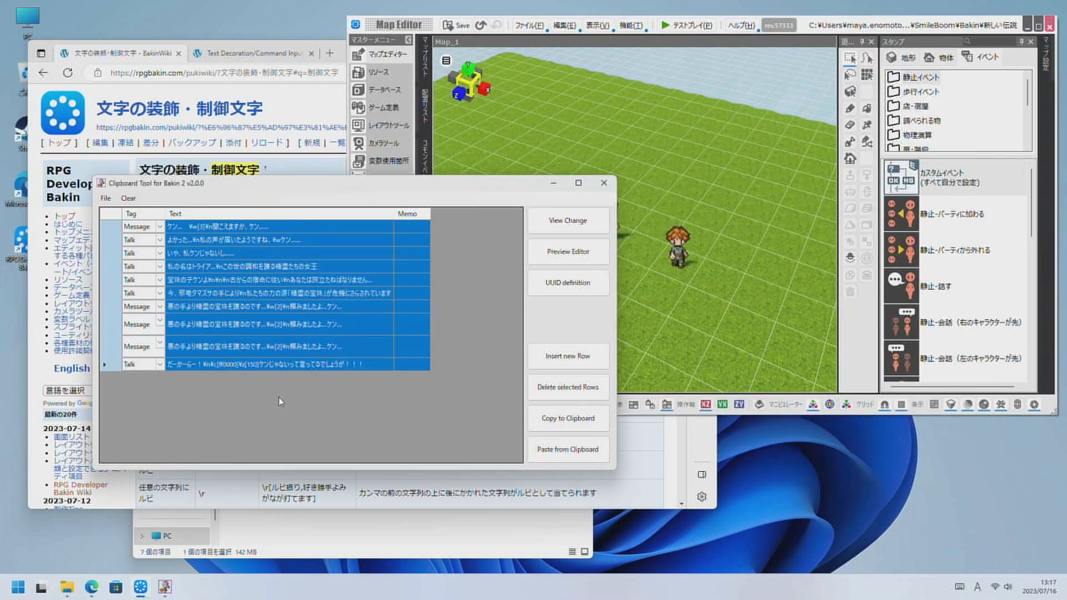
{"action": "left_click", "coordinate": [128, 198]}
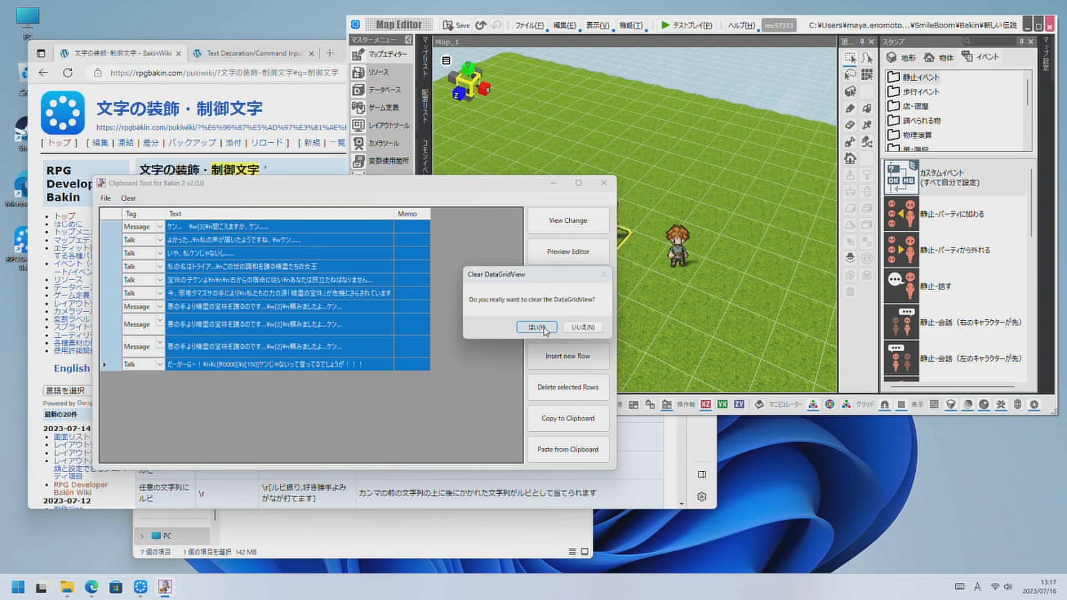
{"action": "left_click", "coordinate": [536, 327]}
Try to paste the copied event commands into the empty scene list.
{"action": "right_click", "coordinate": [225, 278]}
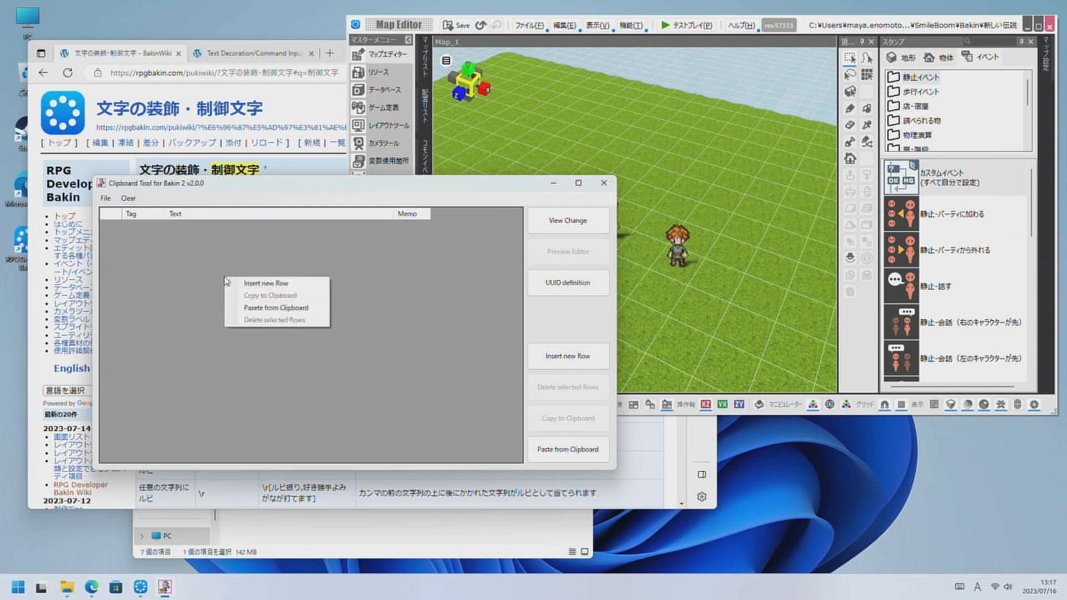
{"action": "left_click", "coordinate": [300, 308]}
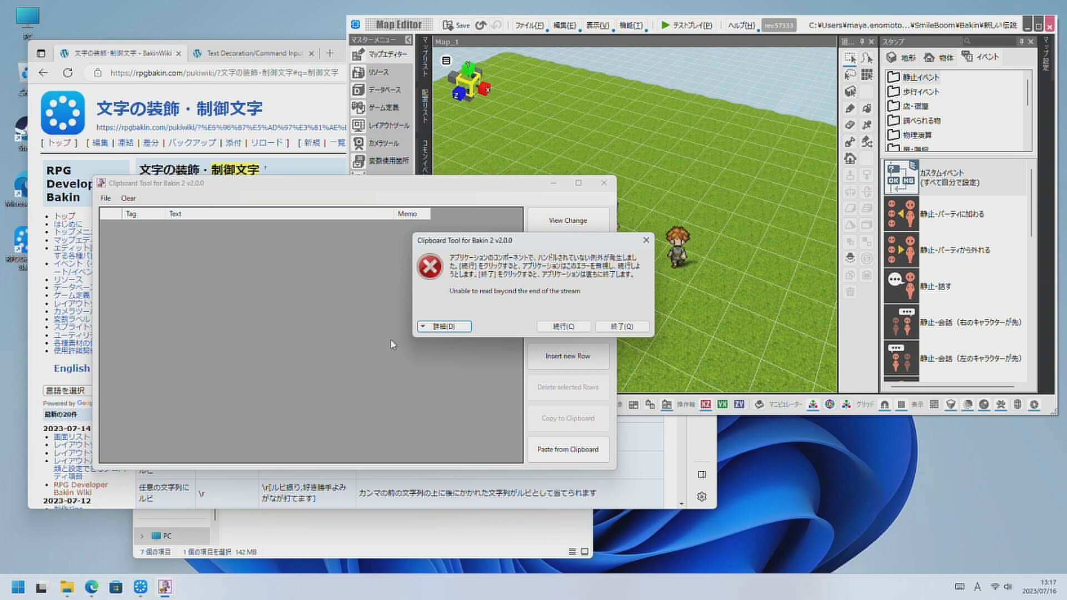
{"action": "left_click", "coordinate": [563, 326]}
Open イベント_1, the brown-haired child on the grass, in Bakin and copy all its command lines.
{"action": "left_click", "coordinate": [677, 262]}
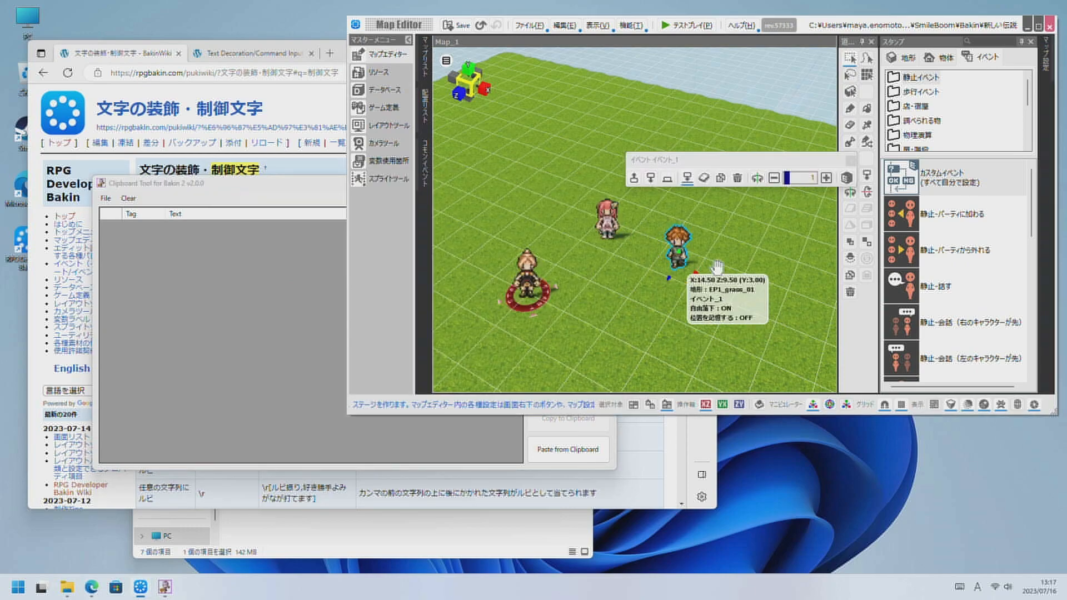
{"action": "double_click", "coordinate": [677, 261]}
{"action": "left_click", "coordinate": [693, 259], "text": "shift"}
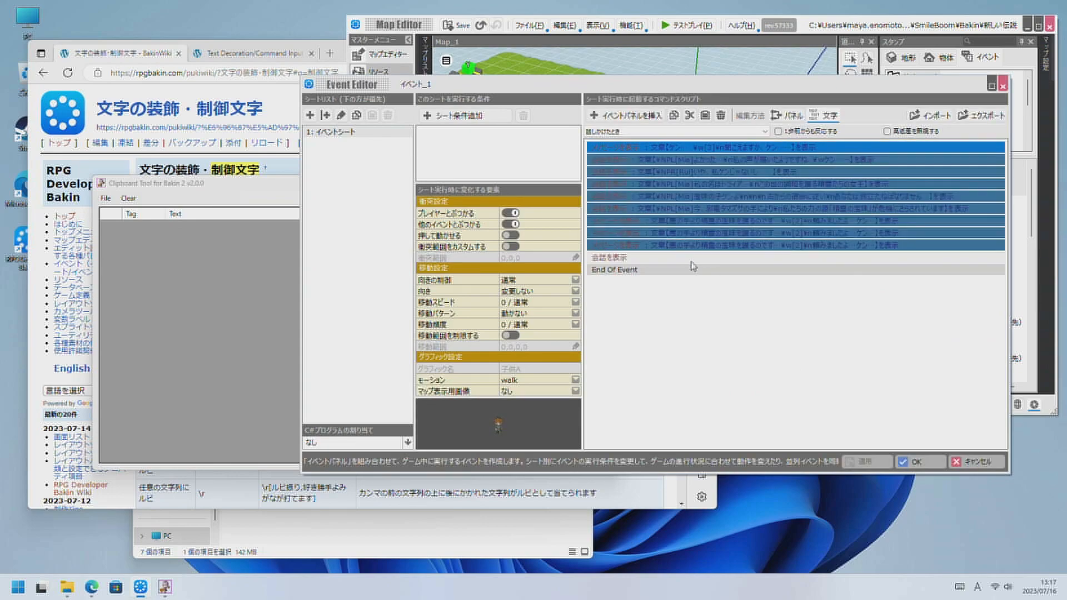
Paste the copied commands into Clipboard Tool's scene list twice and look through all the pasted rows.
{"action": "left_click", "coordinate": [255, 309]}
{"action": "left_click", "coordinate": [565, 445]}
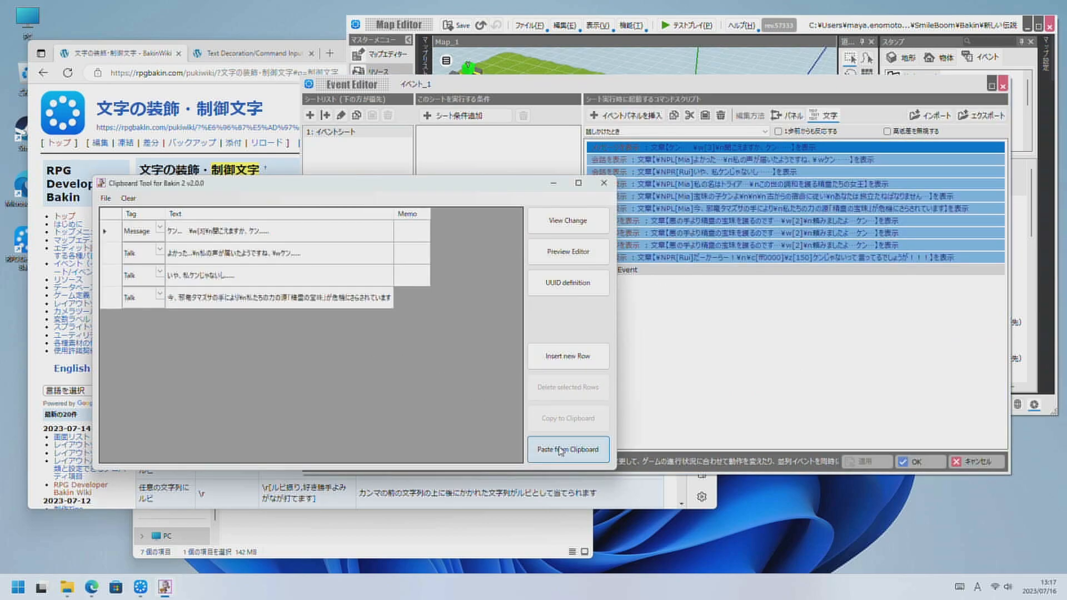
{"action": "right_click", "coordinate": [488, 366]}
{"action": "left_click", "coordinate": [522, 396]}
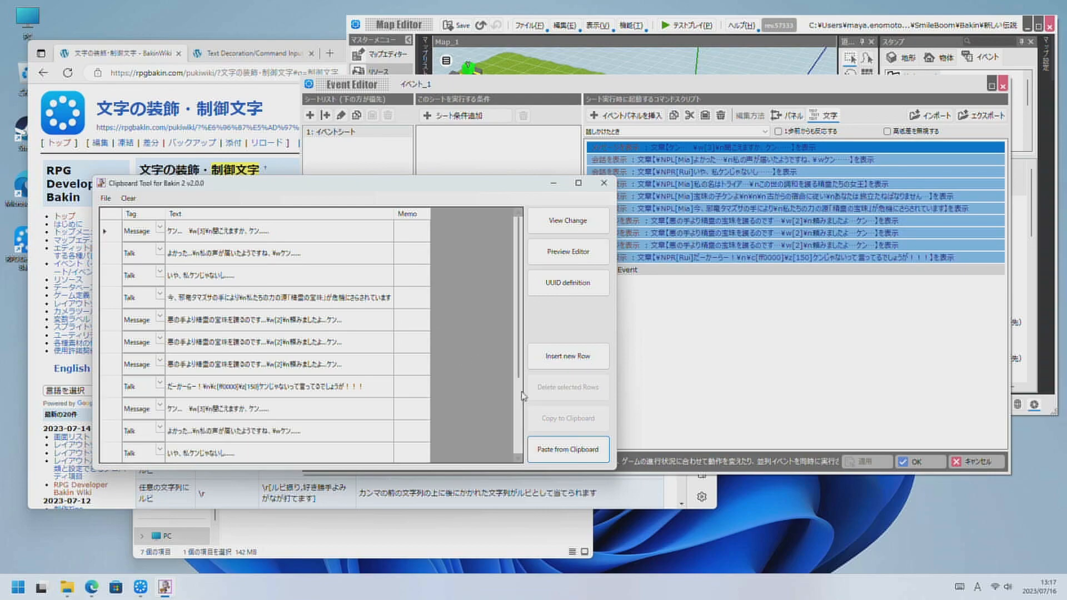
{"action": "scroll", "coordinate": [420, 334], "scroll_direction": "down", "scroll_amount": 2}
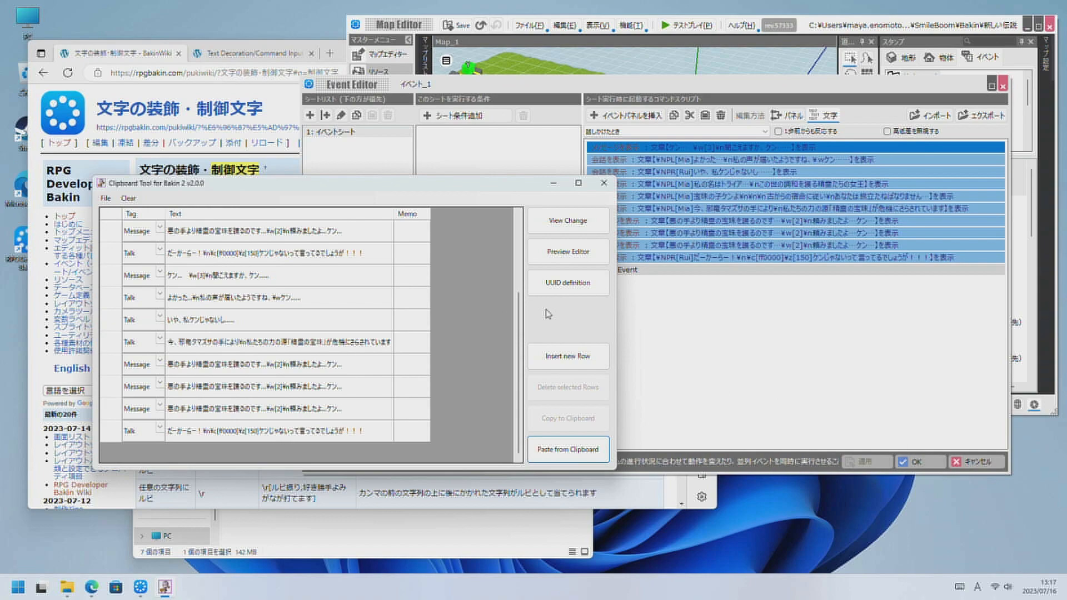
{"action": "scroll", "coordinate": [512, 240], "scroll_direction": "up", "scroll_amount": 2}
{"action": "left_click_drag", "start_coordinate": [512, 226], "coordinate": [478, 260]}
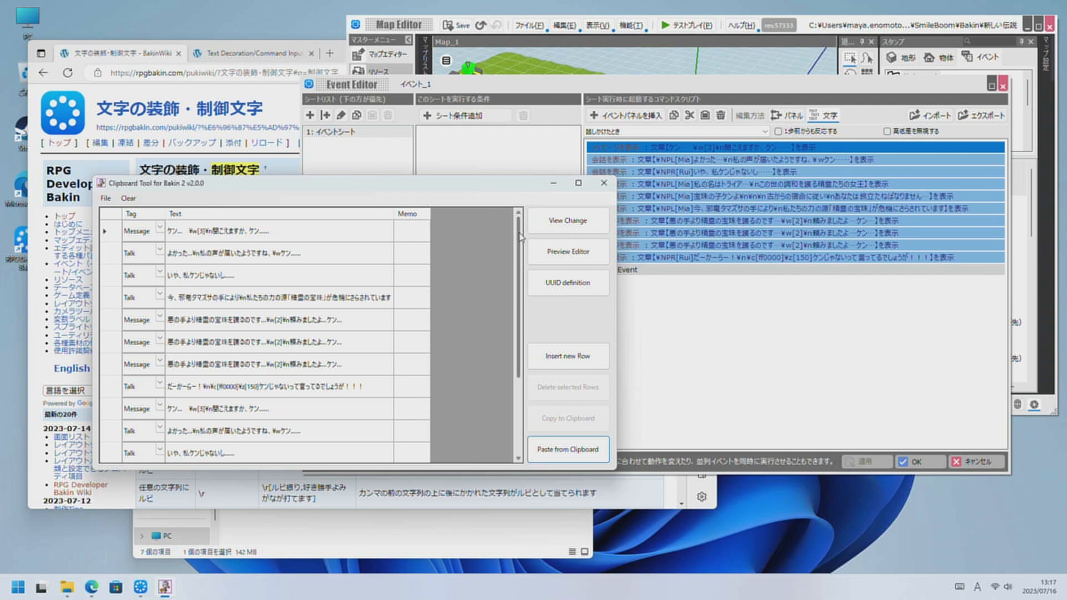
{"action": "left_click_drag", "start_coordinate": [519, 241], "coordinate": [505, 382]}
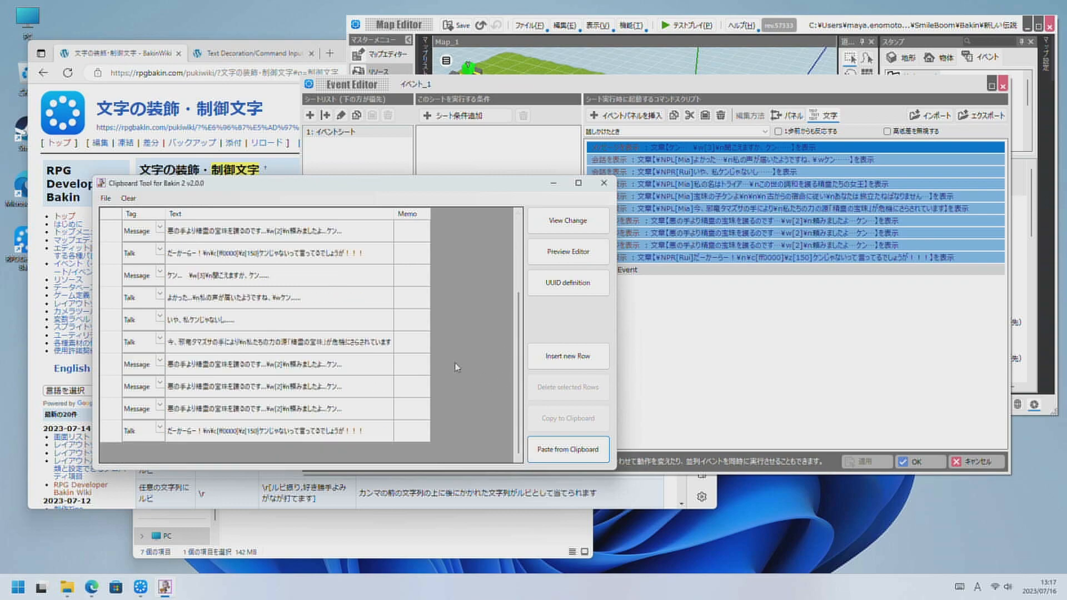
{"action": "scroll", "coordinate": [453, 367], "scroll_direction": "up", "scroll_amount": 2}
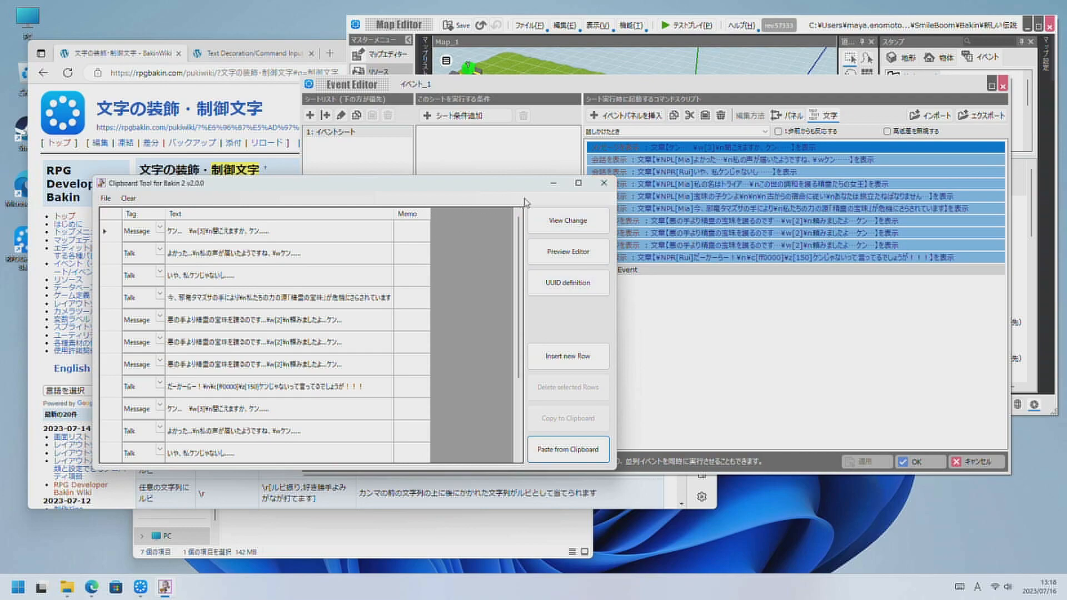
Cancel the open イベント_1 in Bakin, and enlarge and close the Clipboard Tool window.
{"action": "left_click", "coordinate": [976, 464]}
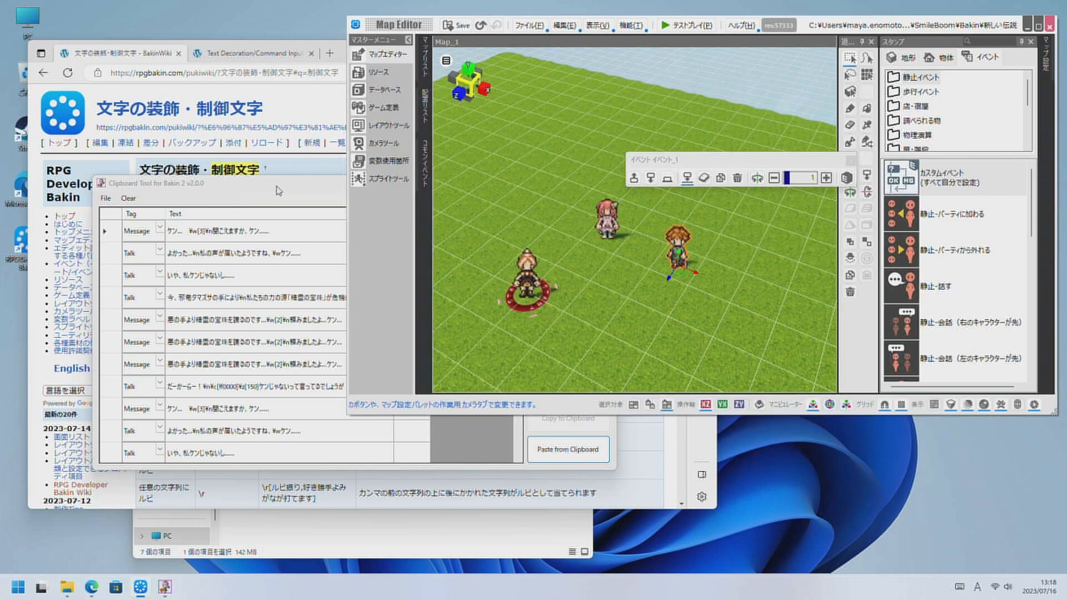
{"action": "left_click", "coordinate": [278, 190]}
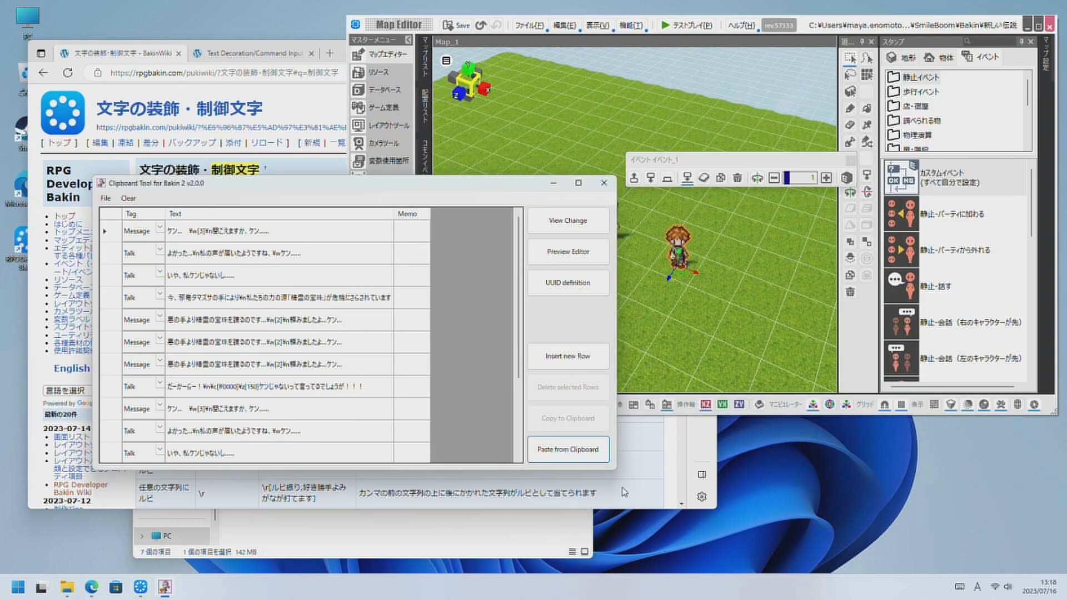
{"action": "left_click_drag", "start_coordinate": [612, 468], "coordinate": [744, 549]}
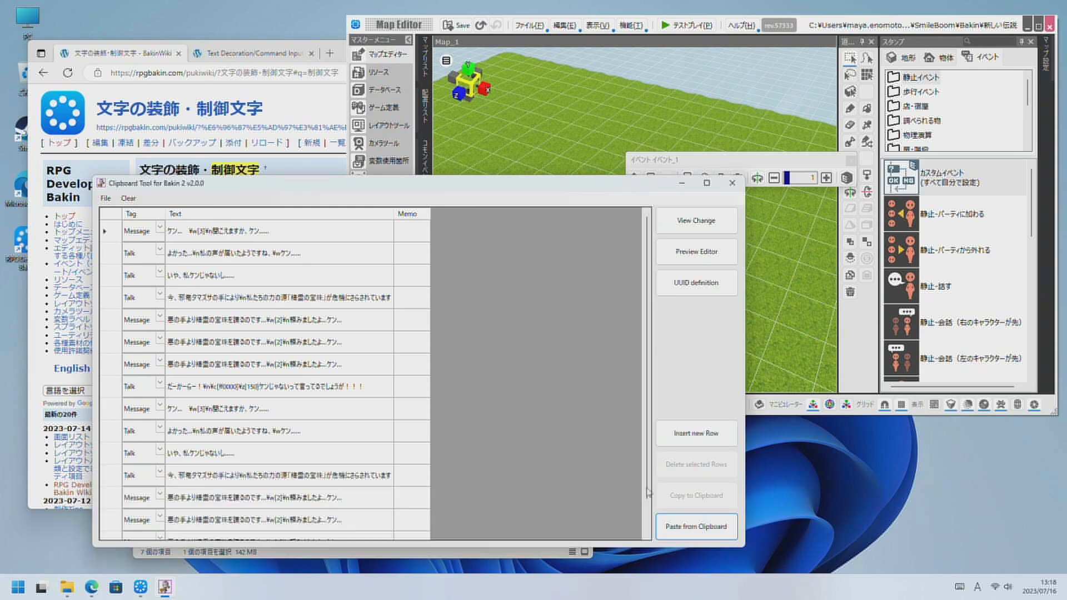
{"action": "left_click", "coordinate": [733, 184]}
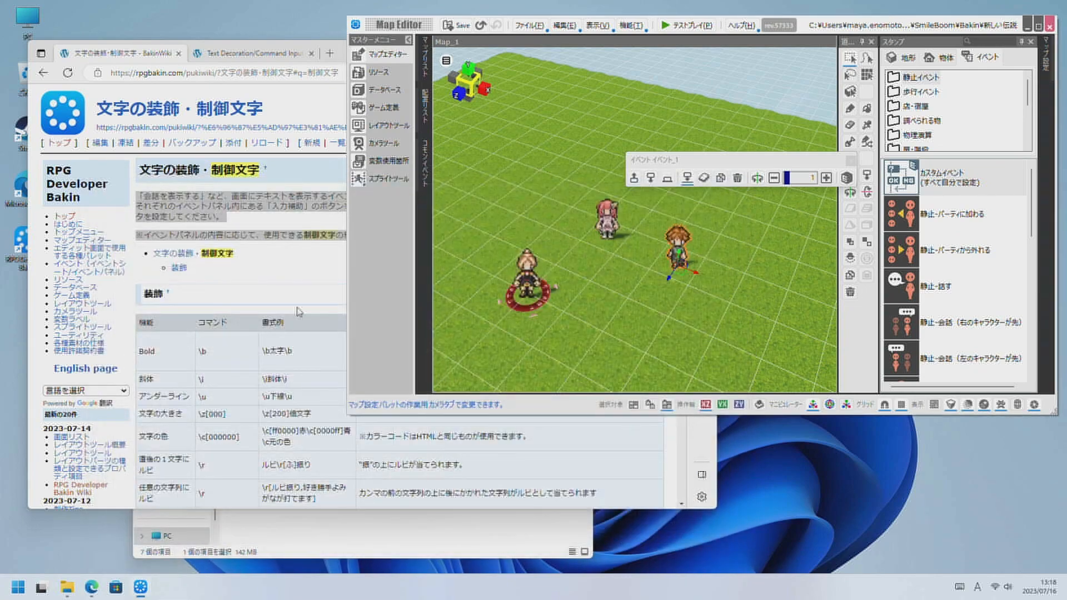
Switch to File Explorer and go from the x64 folder up to ClipboardToolForBakin2 and into its data folder.
{"action": "left_click", "coordinate": [361, 549]}
{"action": "left_click", "coordinate": [259, 259]}
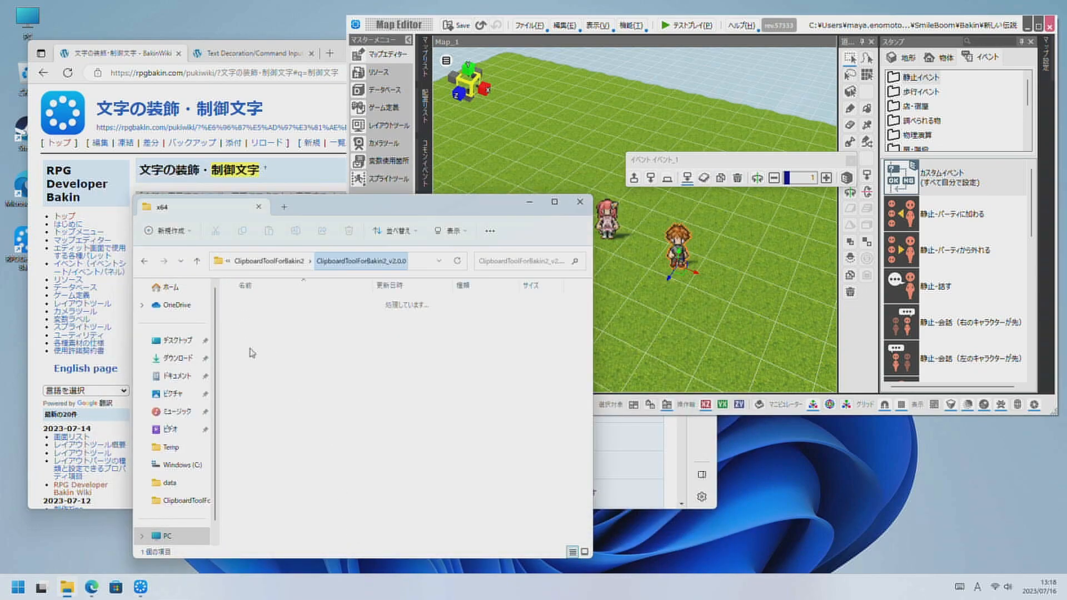
{"action": "left_click", "coordinate": [272, 262]}
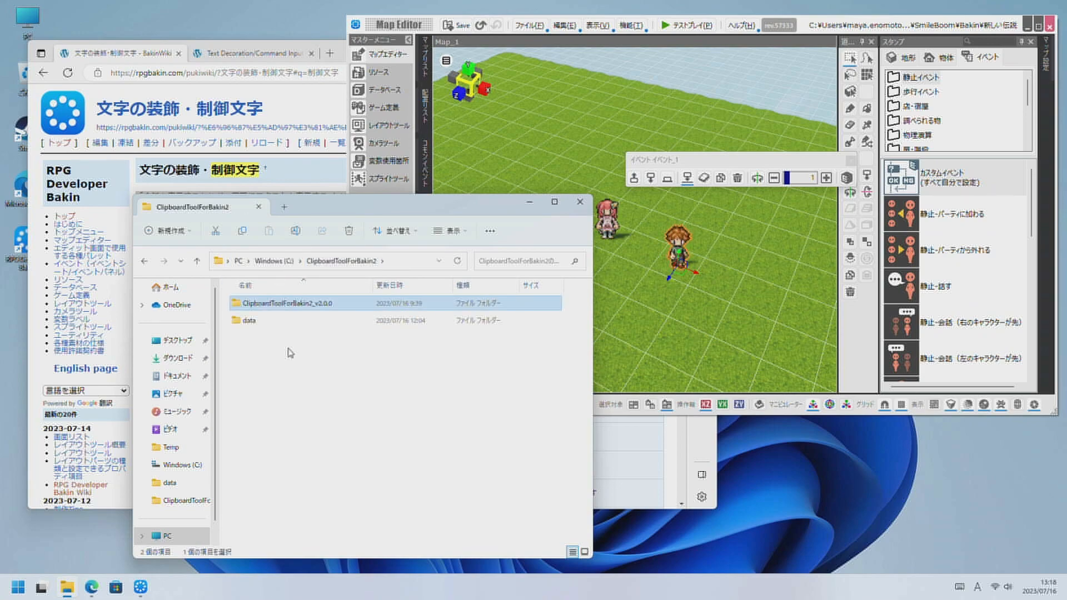
{"action": "double_click", "coordinate": [286, 324]}
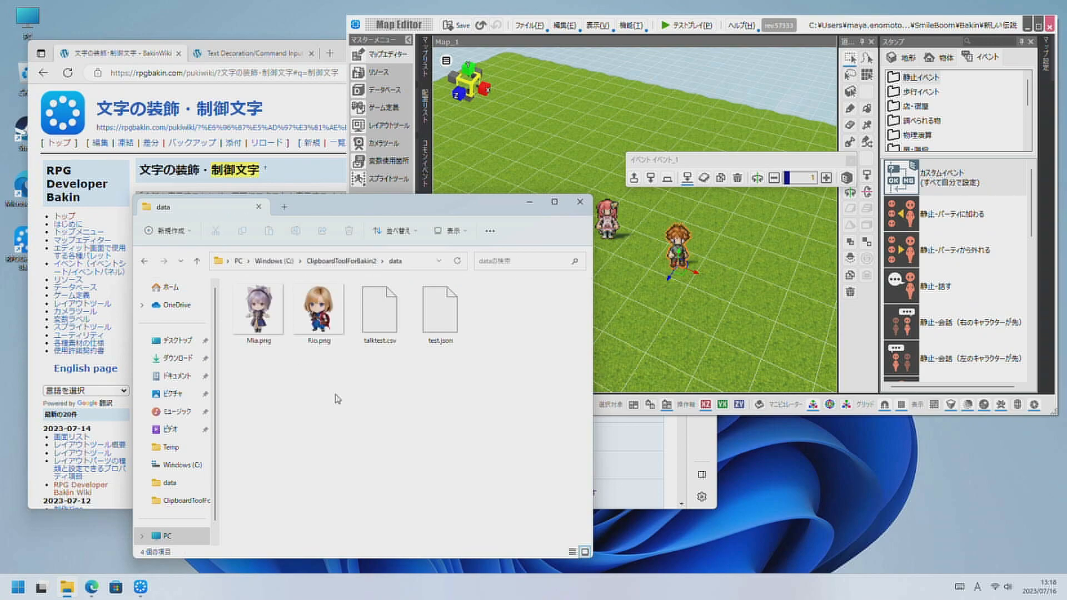
Open test.json with メモ帳 just this once, move its window up to view the contents, and close it.
{"action": "right_click", "coordinate": [438, 326]}
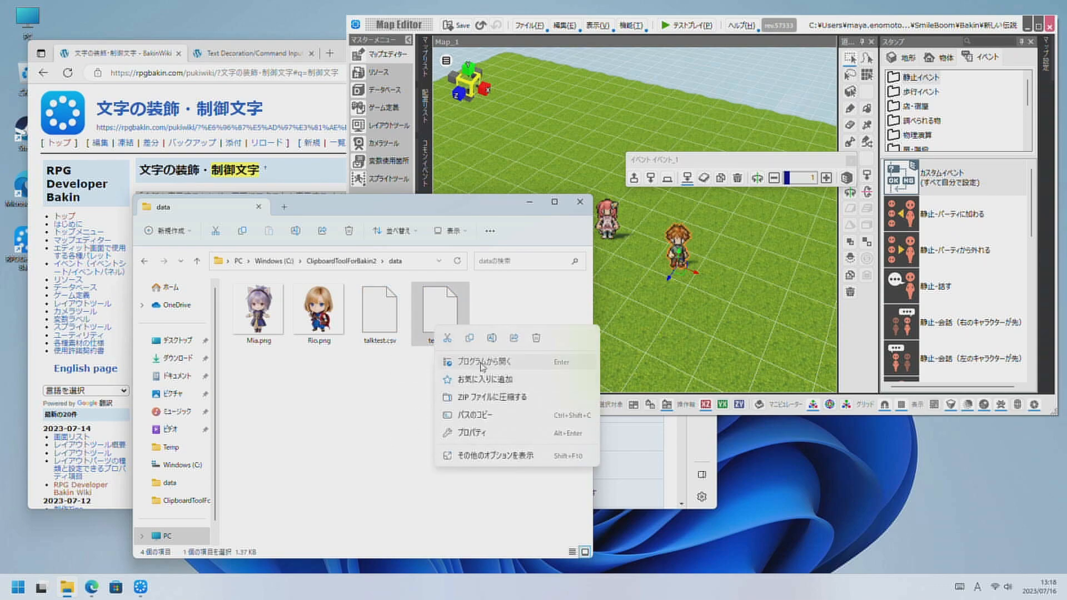
{"action": "left_click", "coordinate": [481, 363]}
{"action": "left_click", "coordinate": [481, 293]}
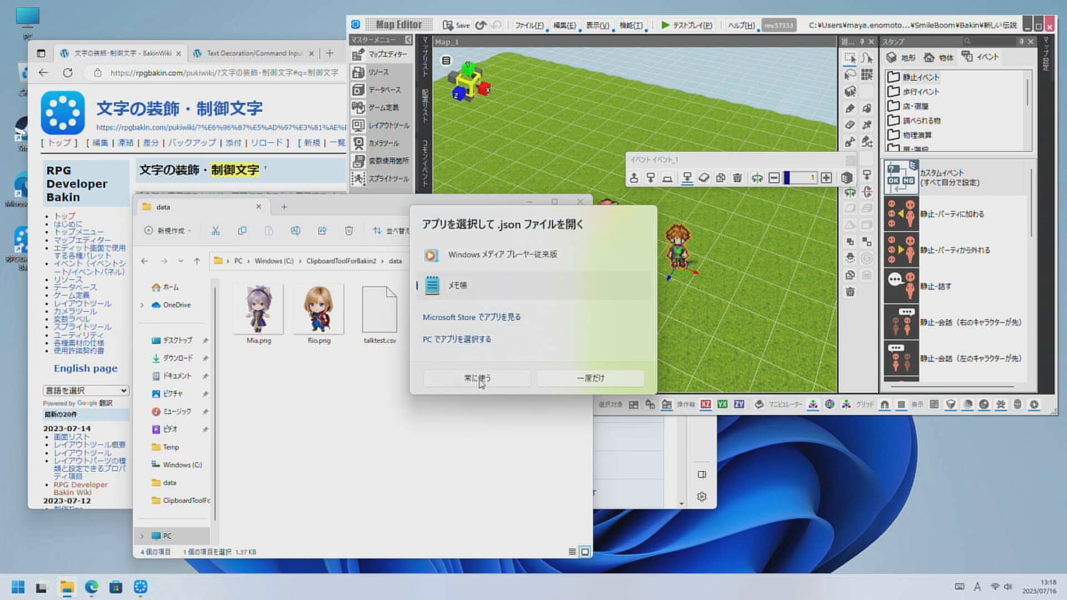
{"action": "left_click", "coordinate": [575, 379]}
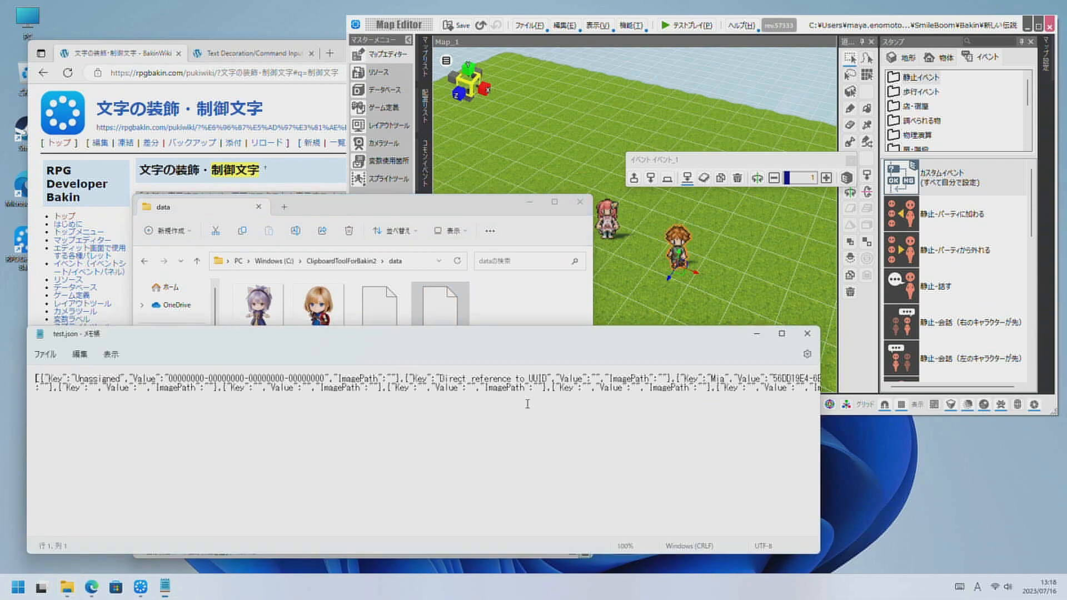
{"action": "left_click_drag", "start_coordinate": [578, 337], "coordinate": [729, 148]}
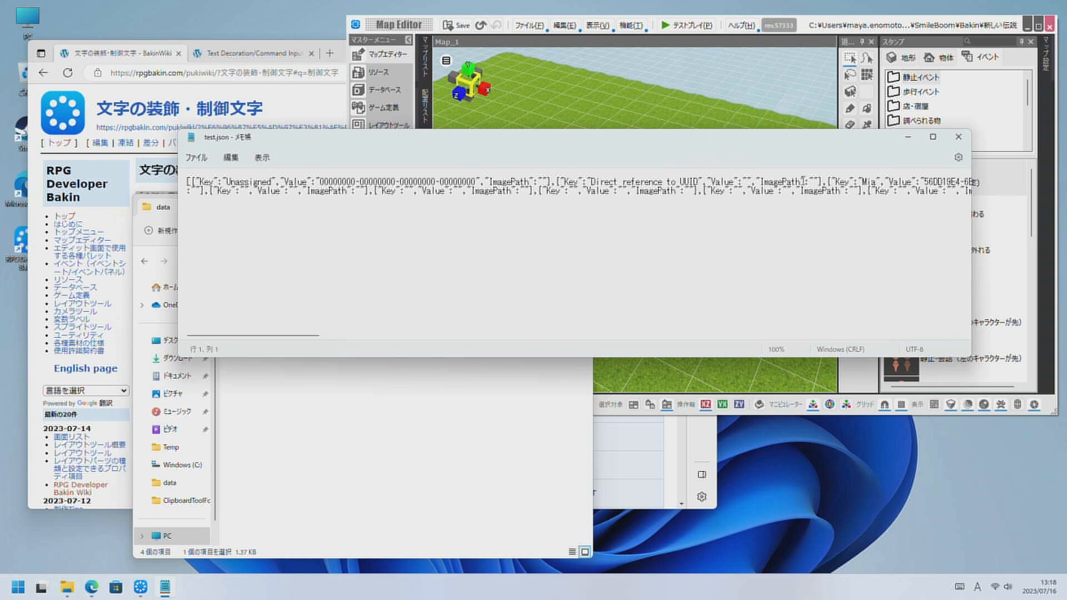
{"action": "left_click", "coordinate": [958, 137]}
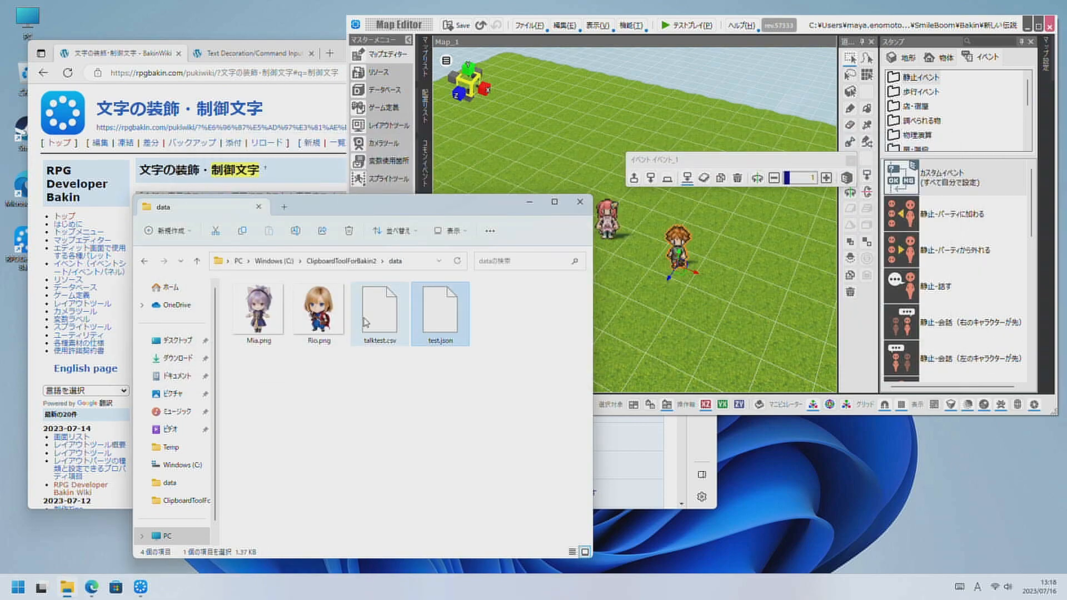
Open talktest.csv with メモ帳 just this once, enlarge and move its window to read the dialogue rows, and close it.
{"action": "left_click", "coordinate": [381, 312]}
{"action": "right_click", "coordinate": [381, 312]}
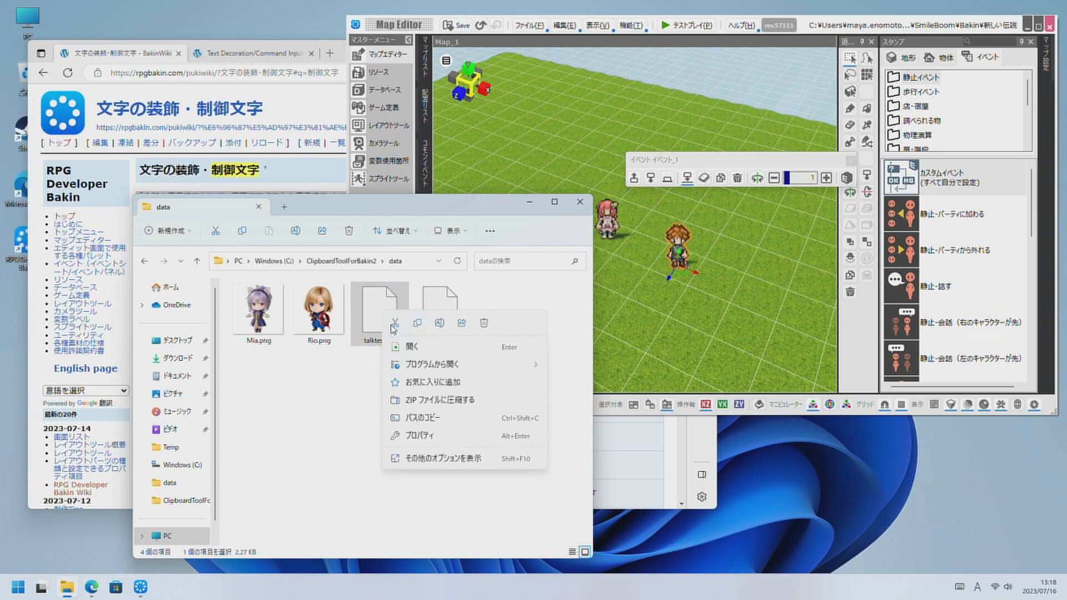
{"action": "left_click", "coordinate": [407, 347]}
{"action": "left_click", "coordinate": [487, 257]}
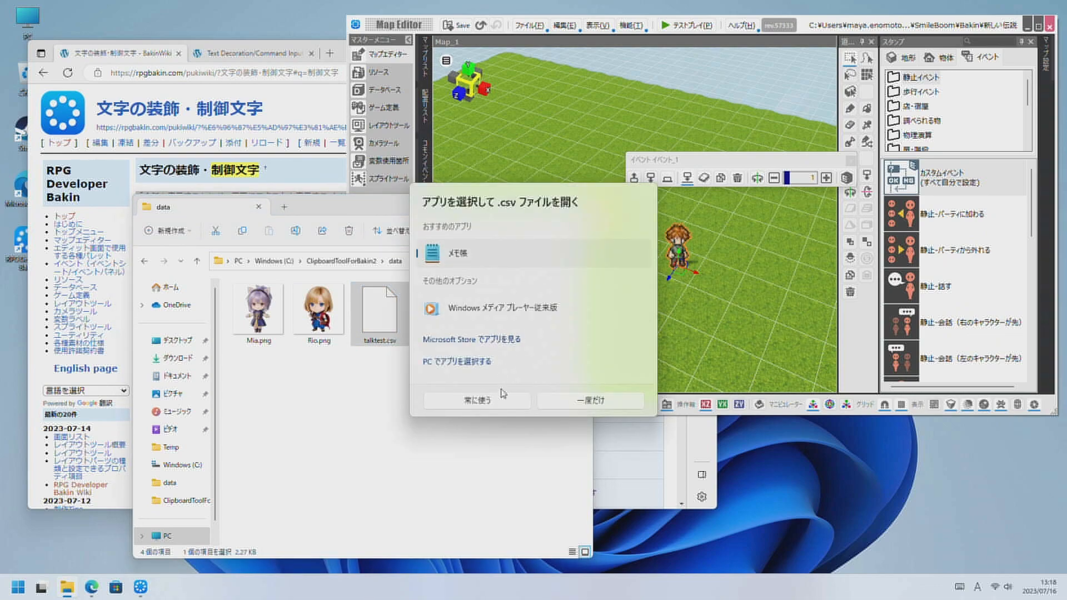
{"action": "left_click", "coordinate": [590, 400]}
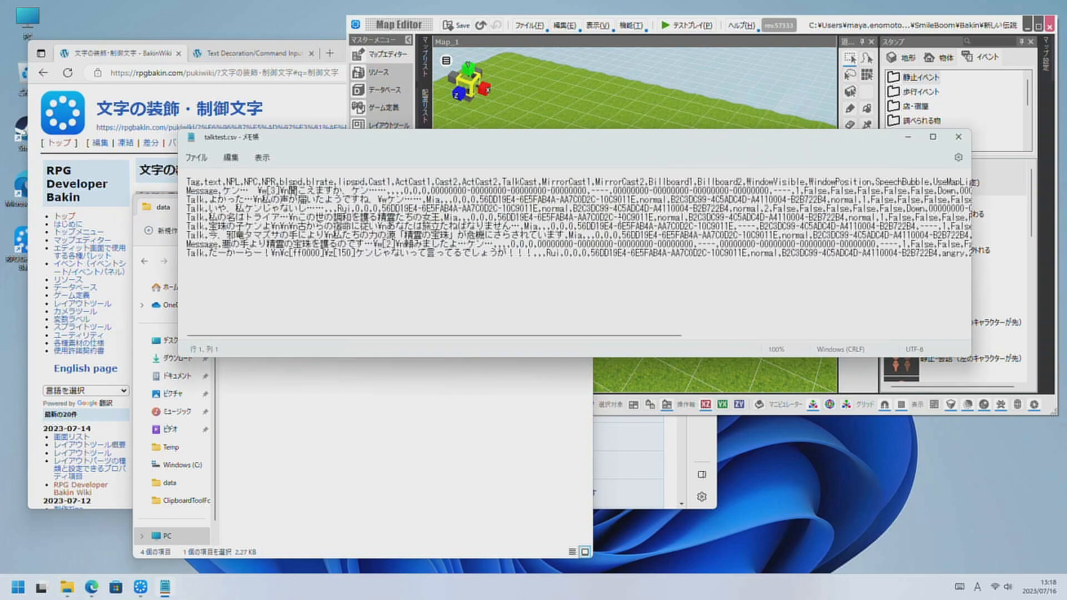
{"action": "left_click_drag", "start_coordinate": [968, 358], "coordinate": [968, 544]}
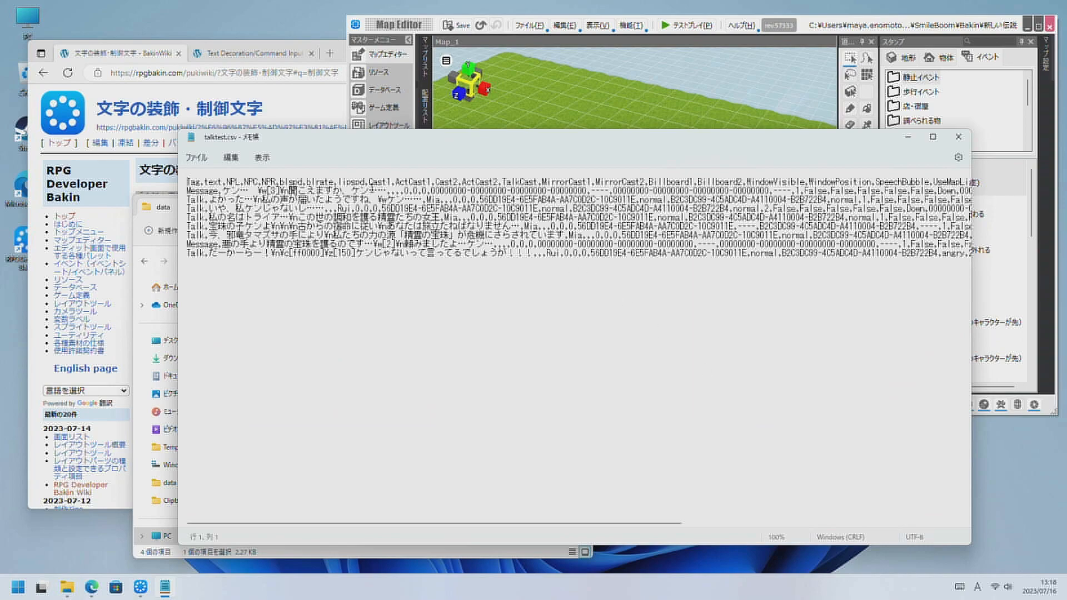
{"action": "left_click_drag", "start_coordinate": [375, 146], "coordinate": [317, 79]}
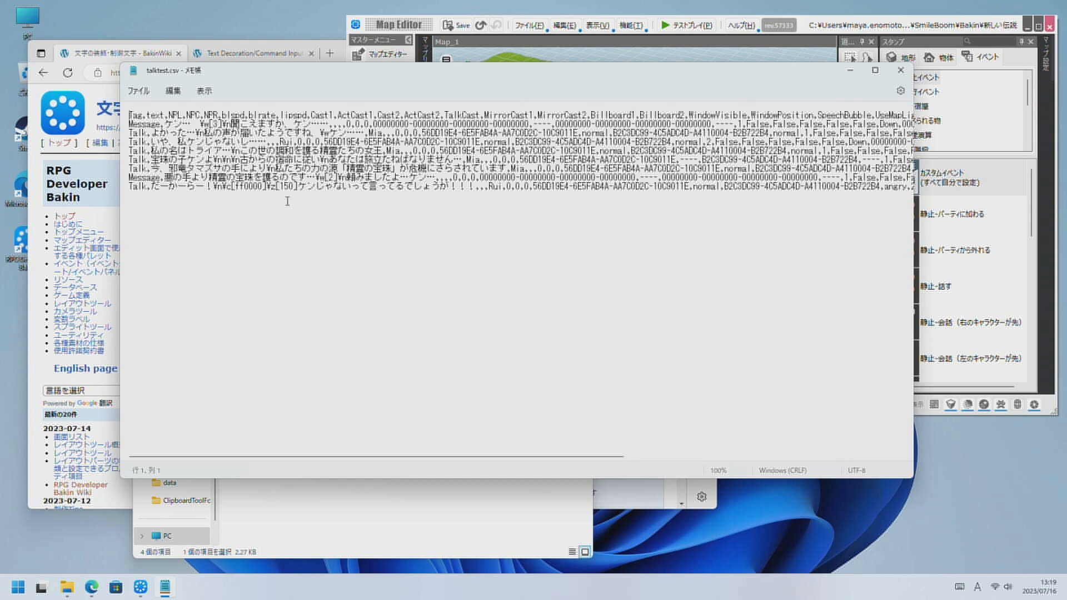
{"action": "left_click", "coordinate": [297, 178]}
{"action": "left_click", "coordinate": [900, 70]}
{"action": "left_click", "coordinate": [509, 366]}
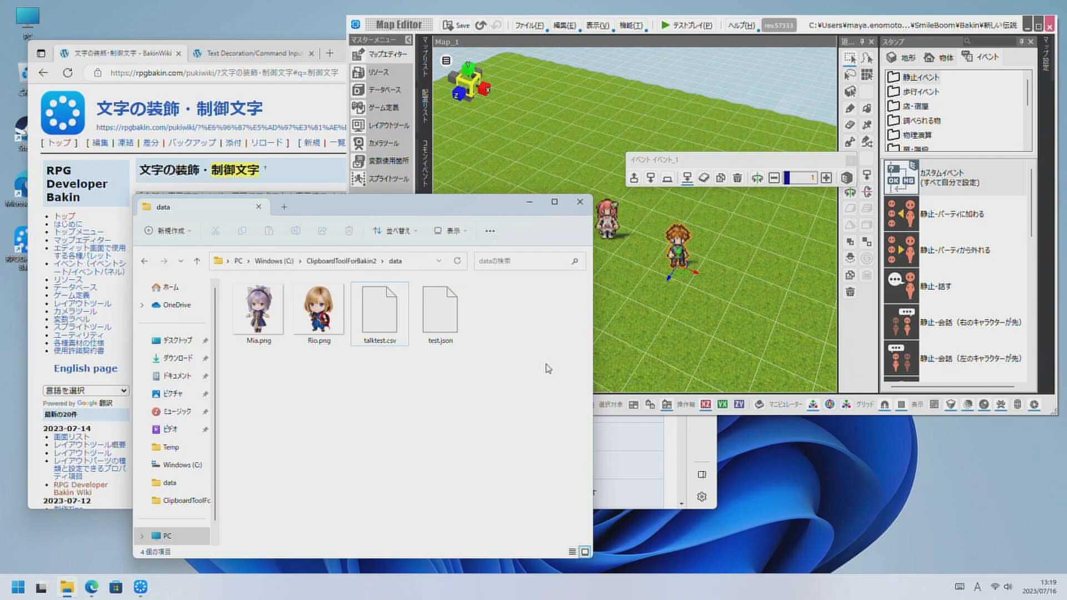
Return to the ClipboardToolForBakin2 folder and open the x64 folder inside ClipboardToolForBakin2_v2.0.0.
{"action": "left_click", "coordinate": [349, 270]}
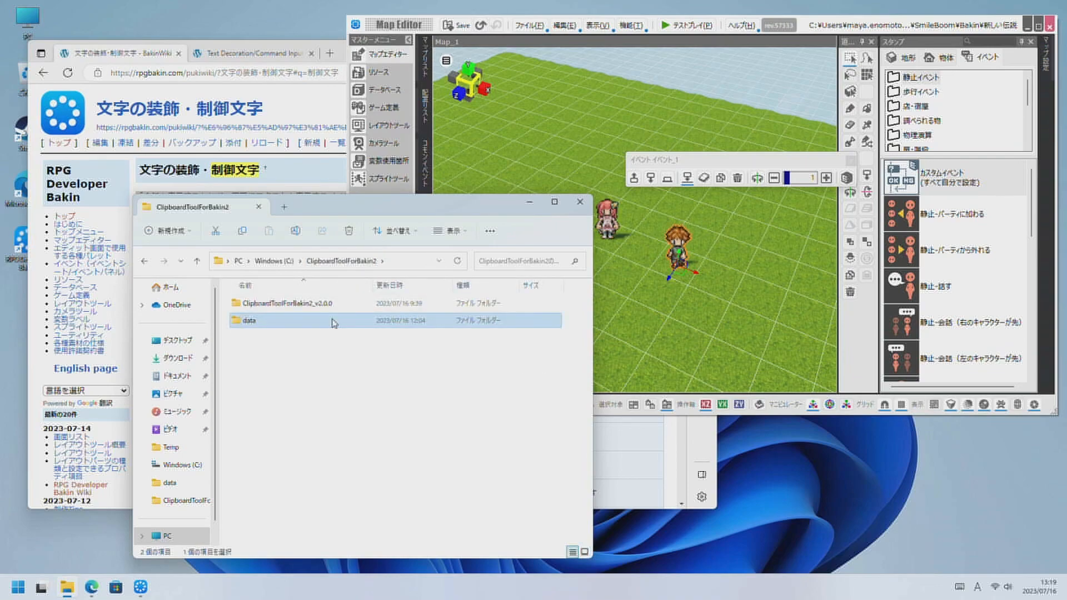
{"action": "double_click", "coordinate": [313, 306]}
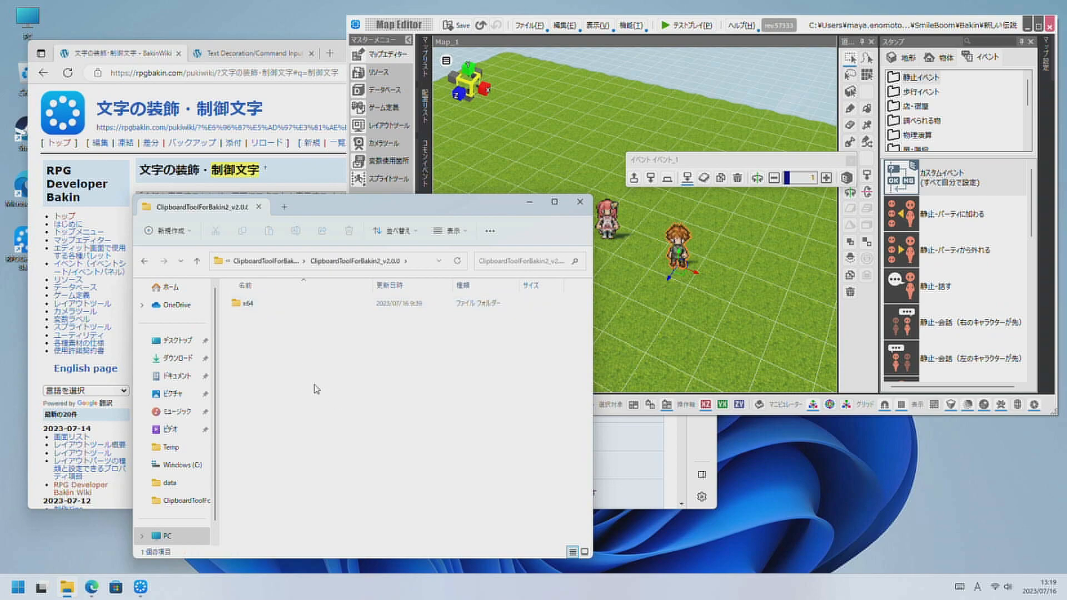
{"action": "double_click", "coordinate": [256, 305]}
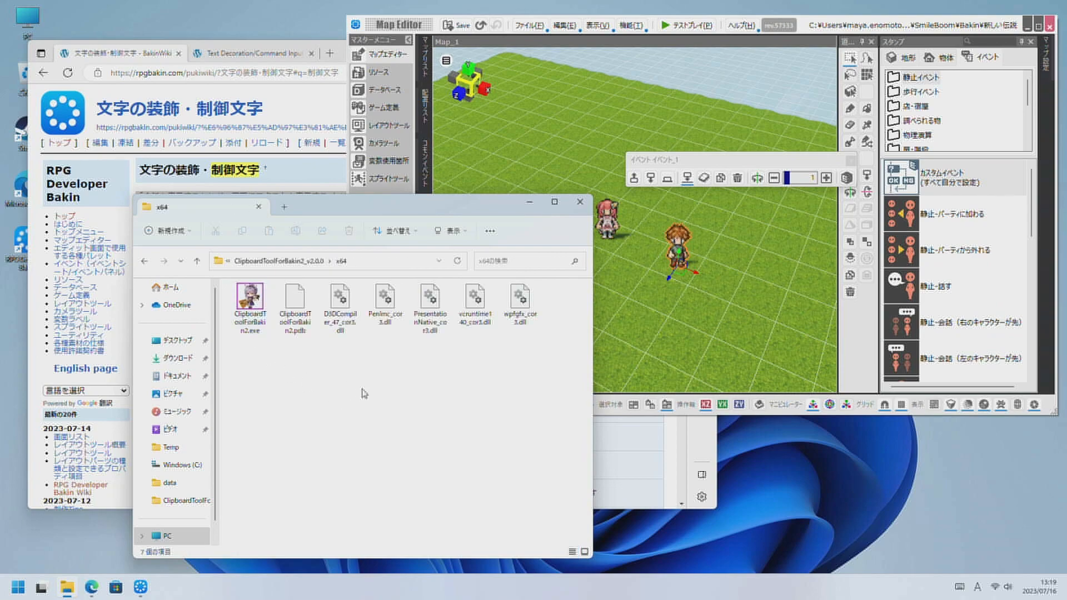